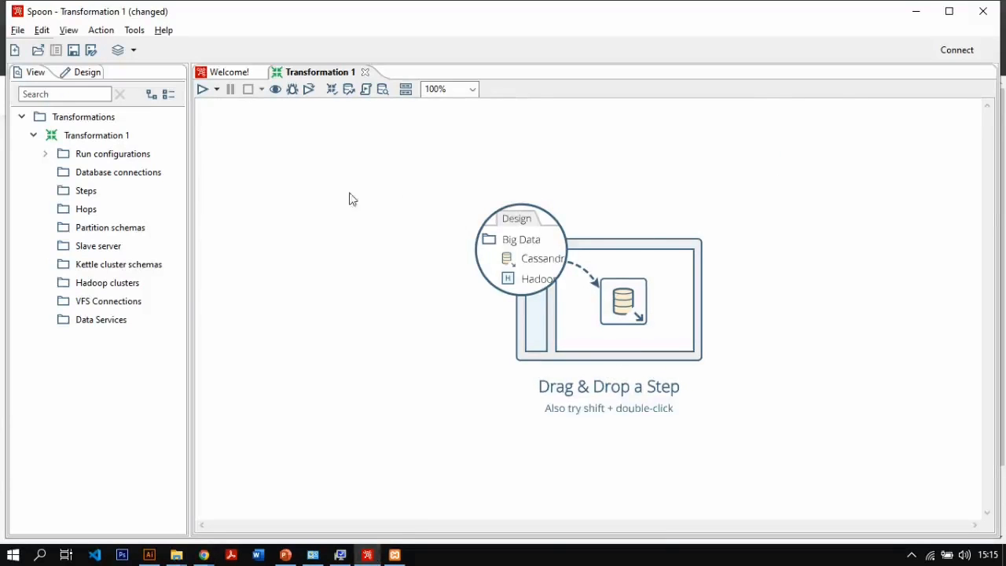
Step: Create a new database connection named minimarket with MySQL as the connection type
right_click(110, 181)
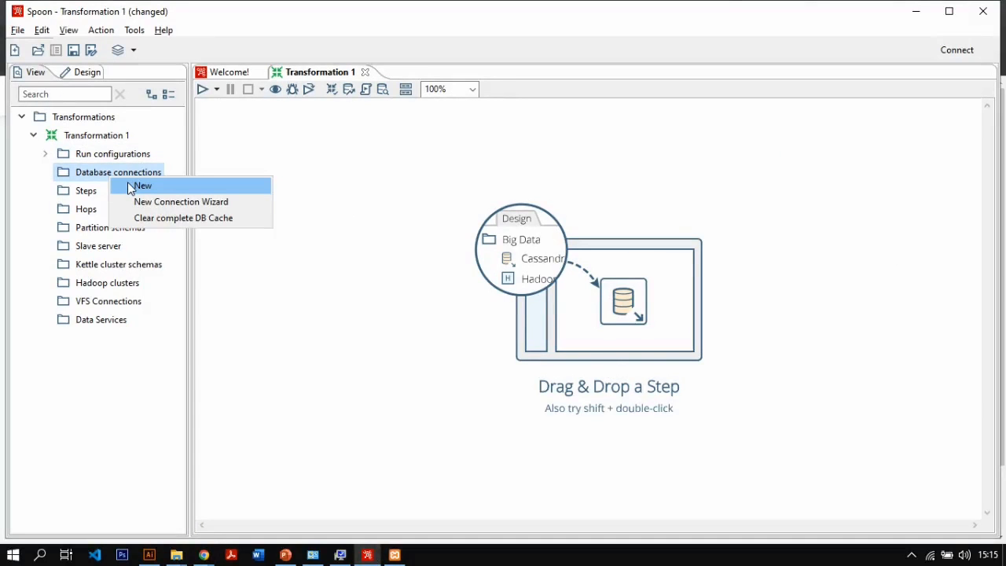
left_click(131, 186)
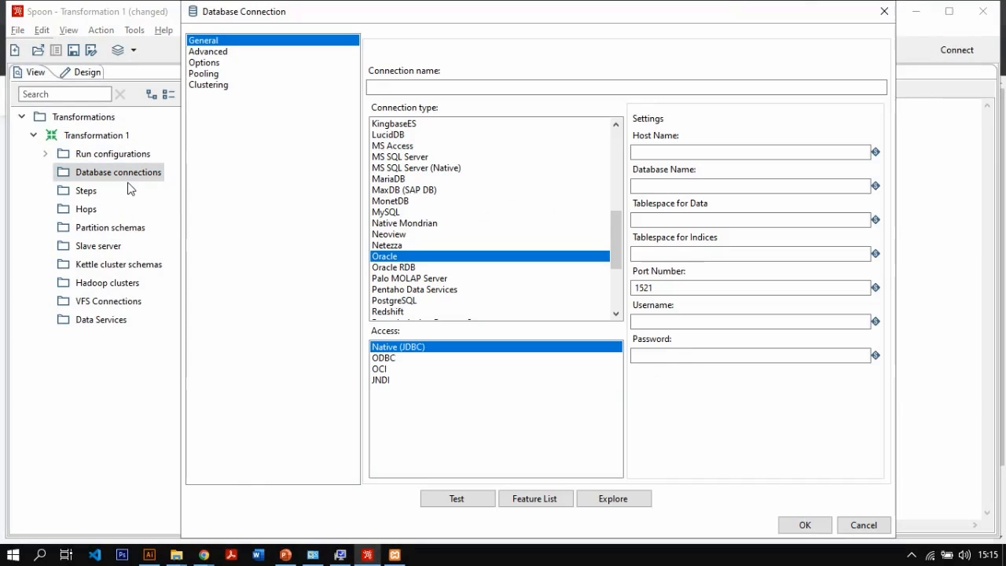
left_click(426, 88)
type("minimarket")
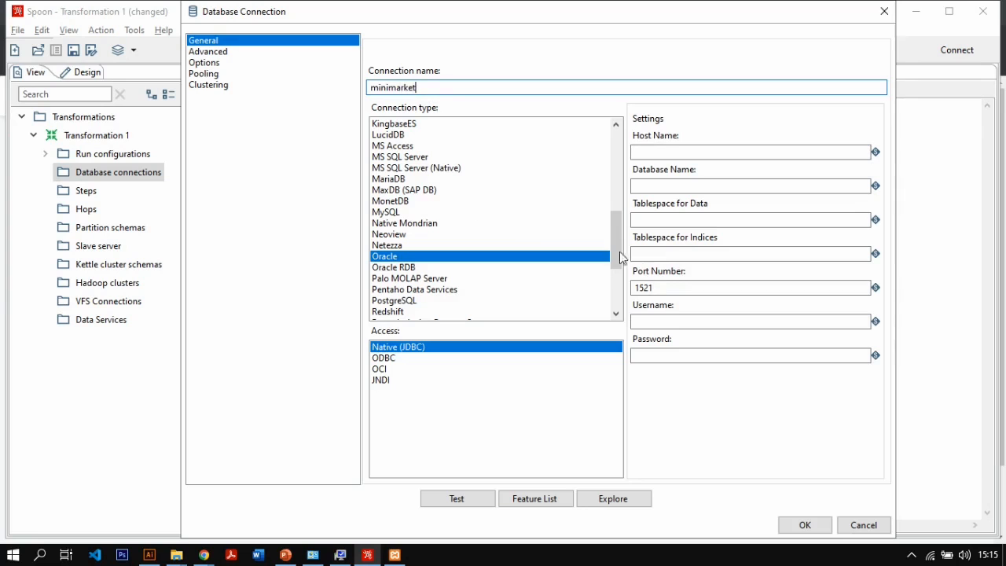
left_click_drag(617, 252, 617, 248)
left_click(424, 224)
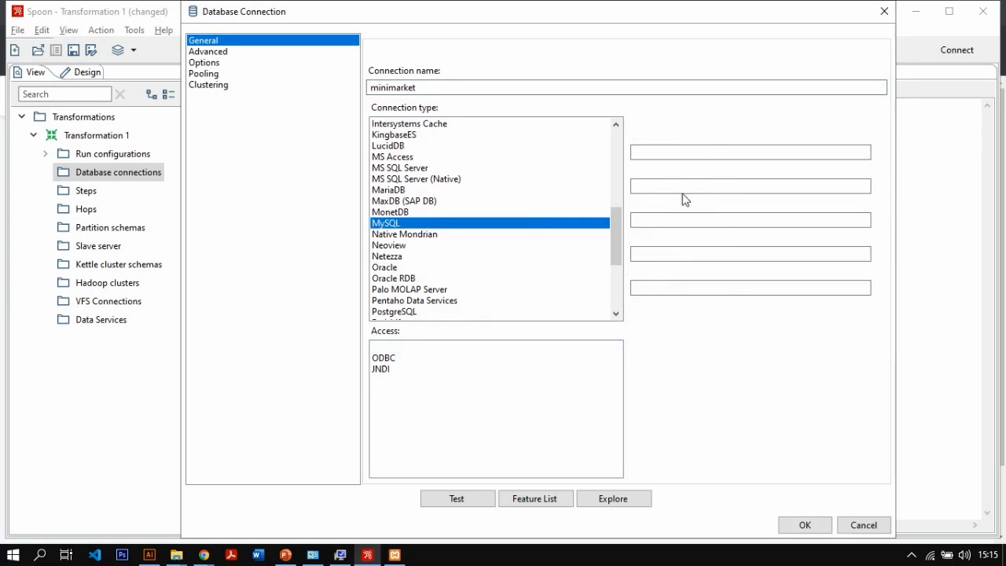
Step: Set the connection's host name to localhost
left_click(703, 154)
type("lo")
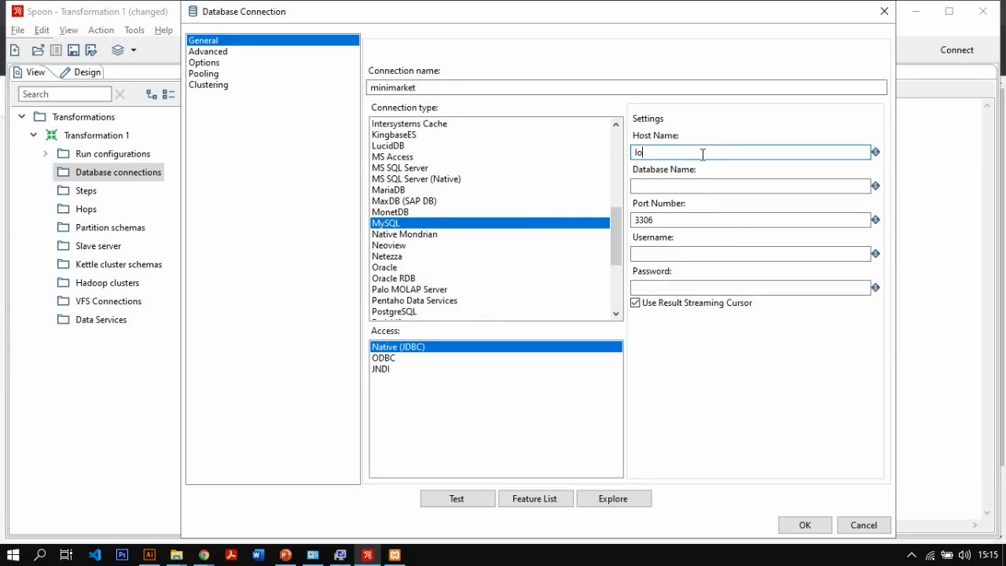
type("calhost")
Step: Look up the database in phpMyAdmin and set the connection's database name to phi_oltp
left_click(708, 183)
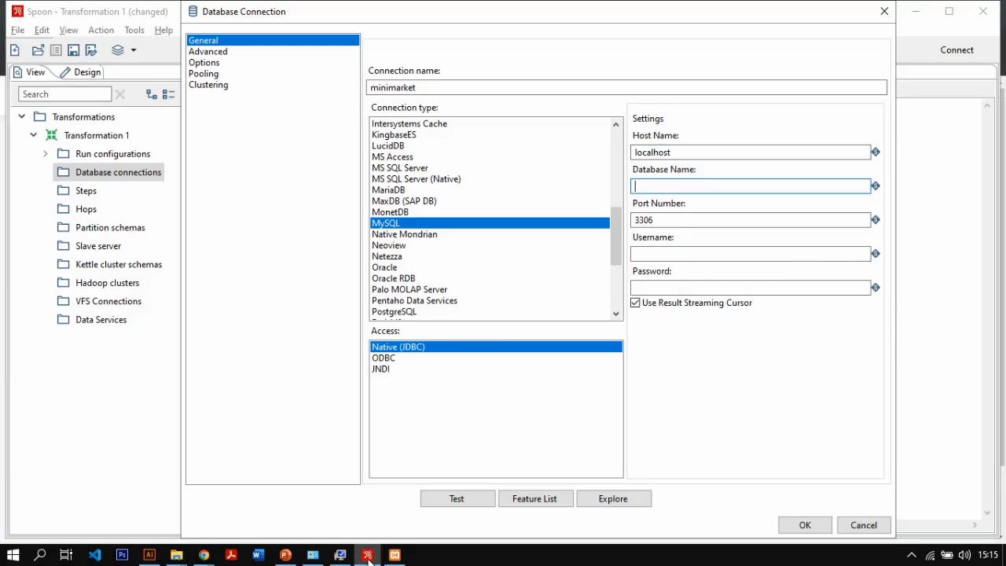
left_click_drag(204, 554, 430, 557)
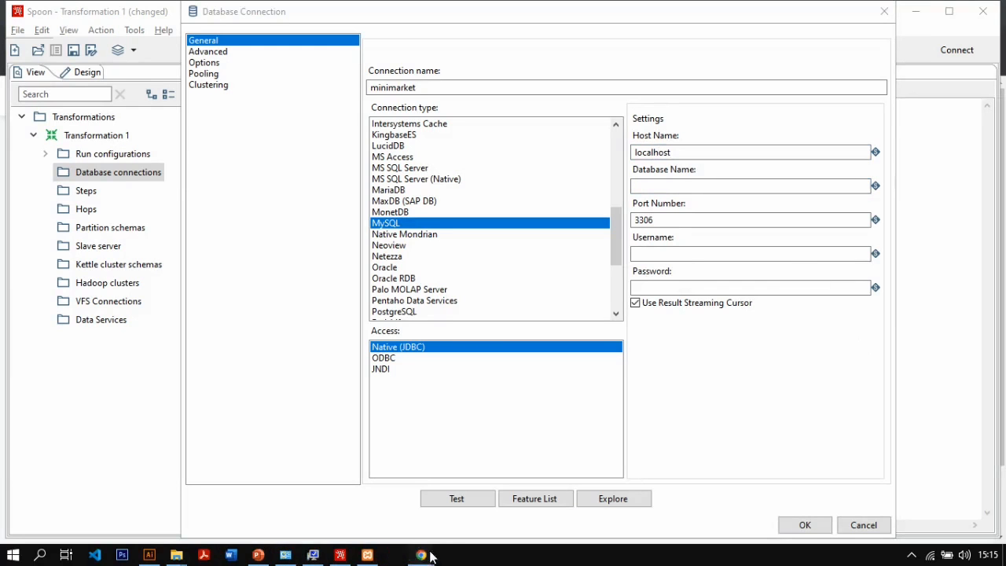
mouse_move(421, 555)
left_click(471, 491)
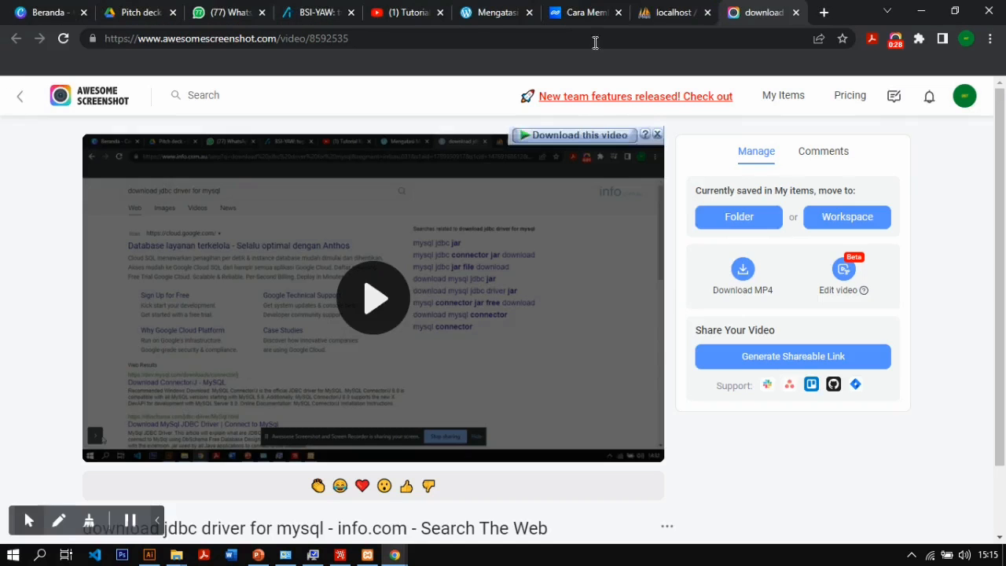
left_click(656, 10)
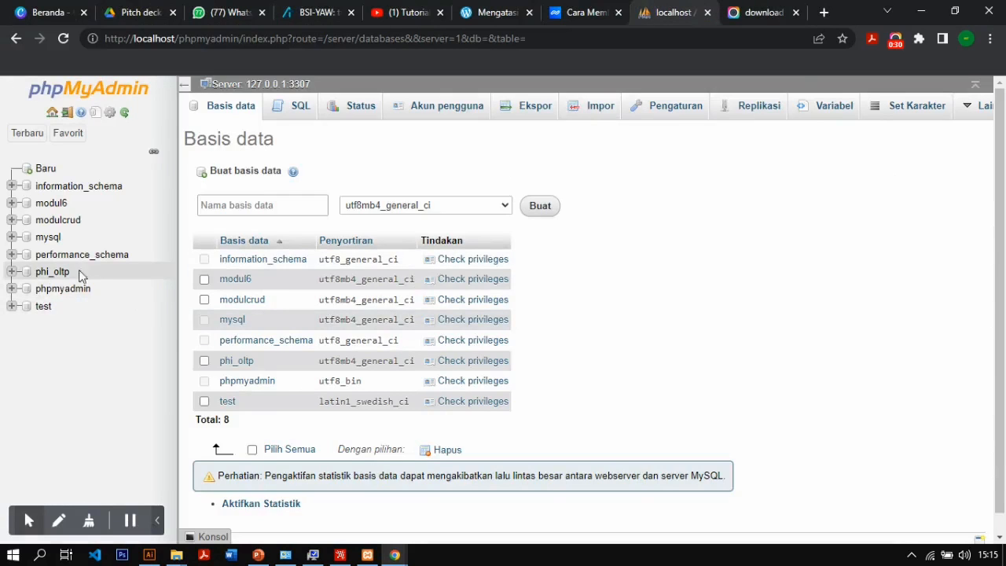
left_click(340, 555)
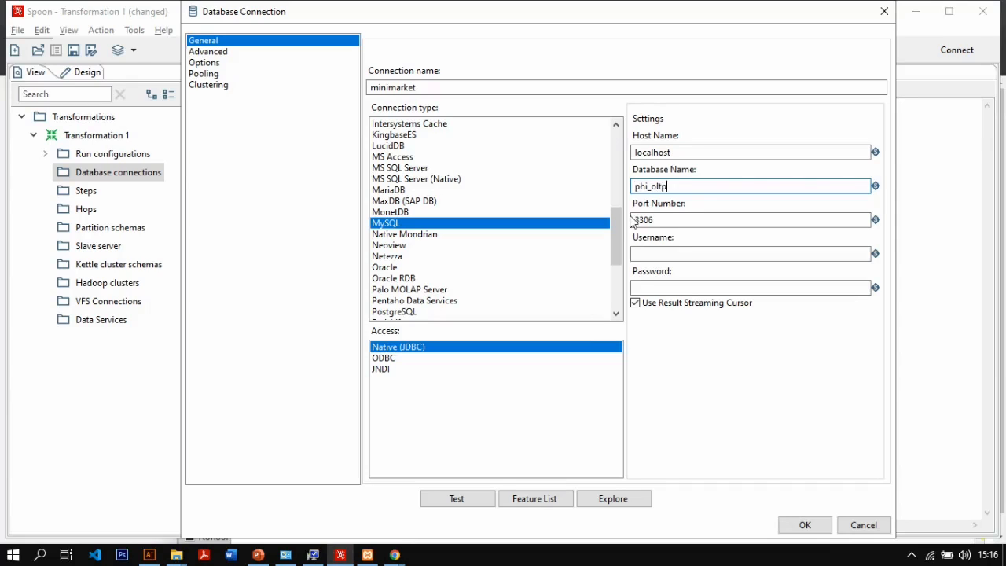
left_click(394, 555)
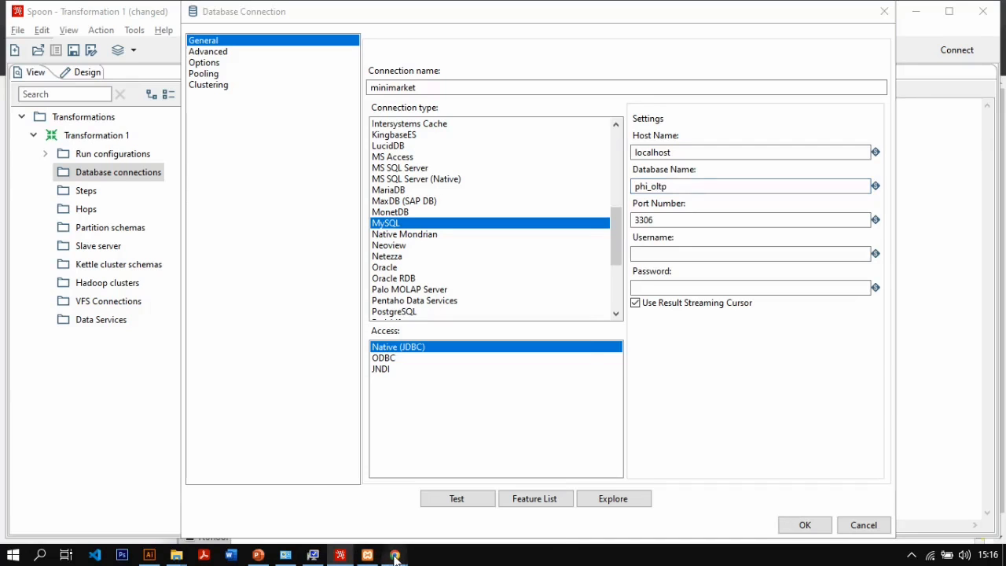
left_click(312, 512)
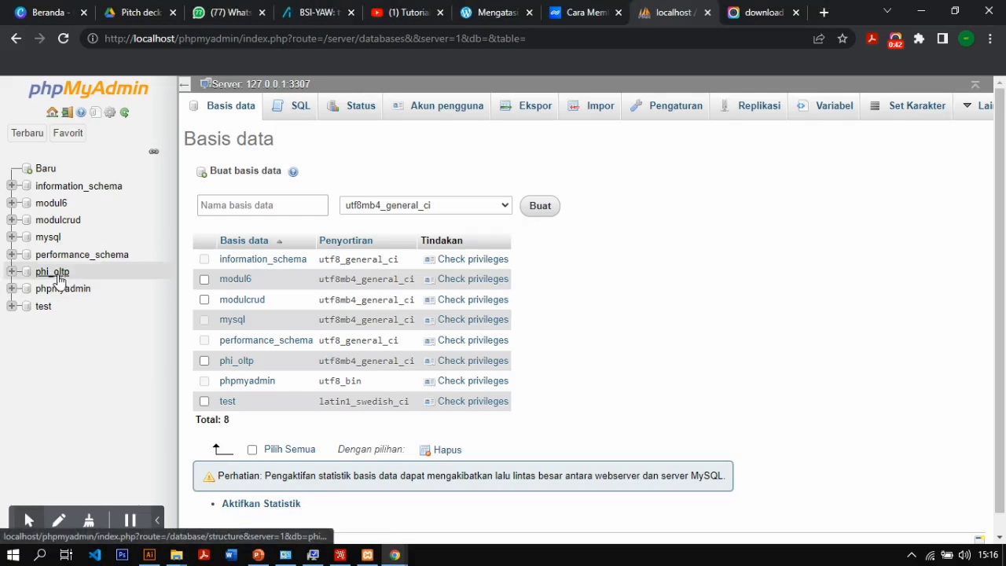
left_click(395, 484)
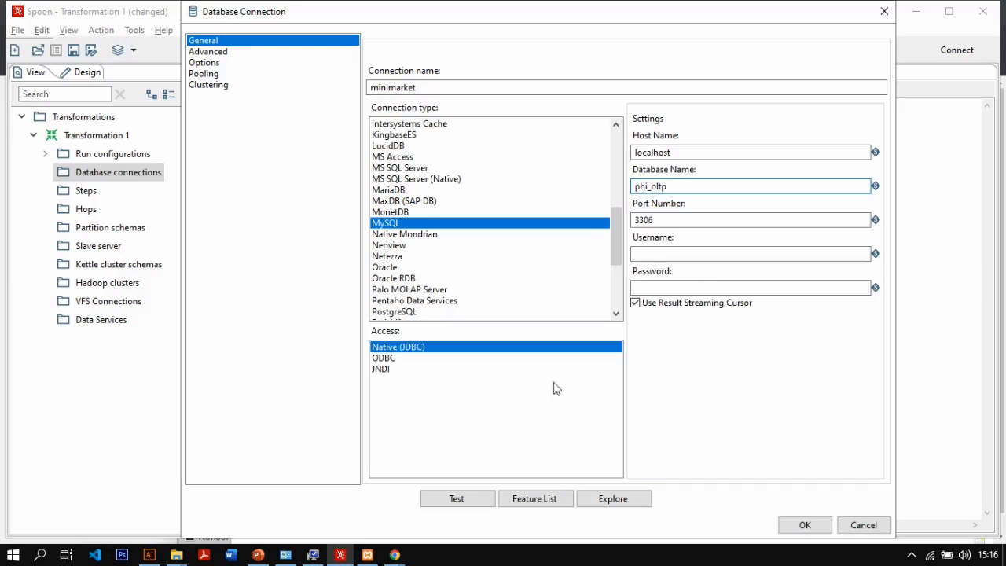
Step: Check the MySQL port in the XAMPP Control Panel, then set the connection's port number to 3307 and its username to root
left_click(666, 217)
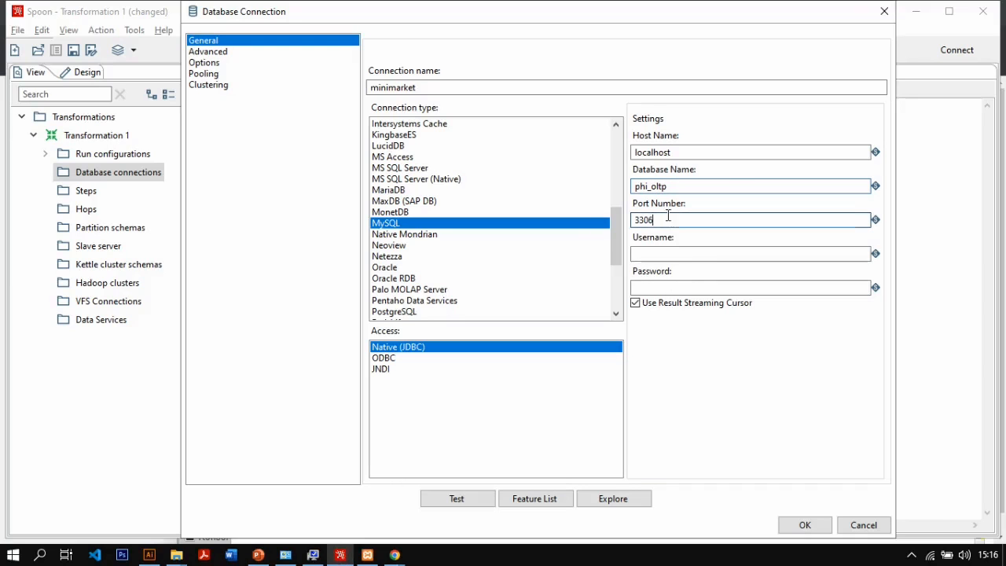
left_click(367, 555)
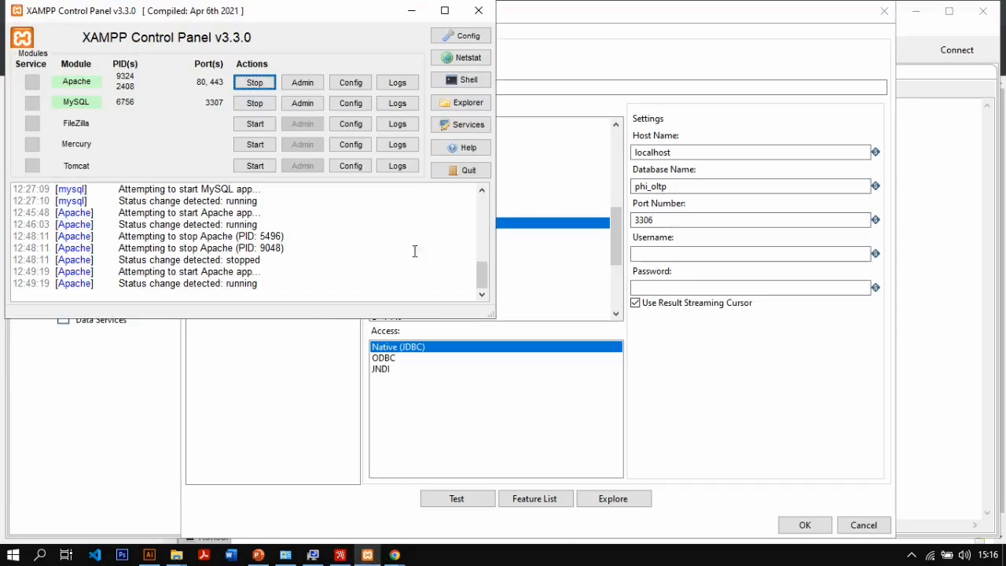
left_click(656, 219)
key("BackSpace")
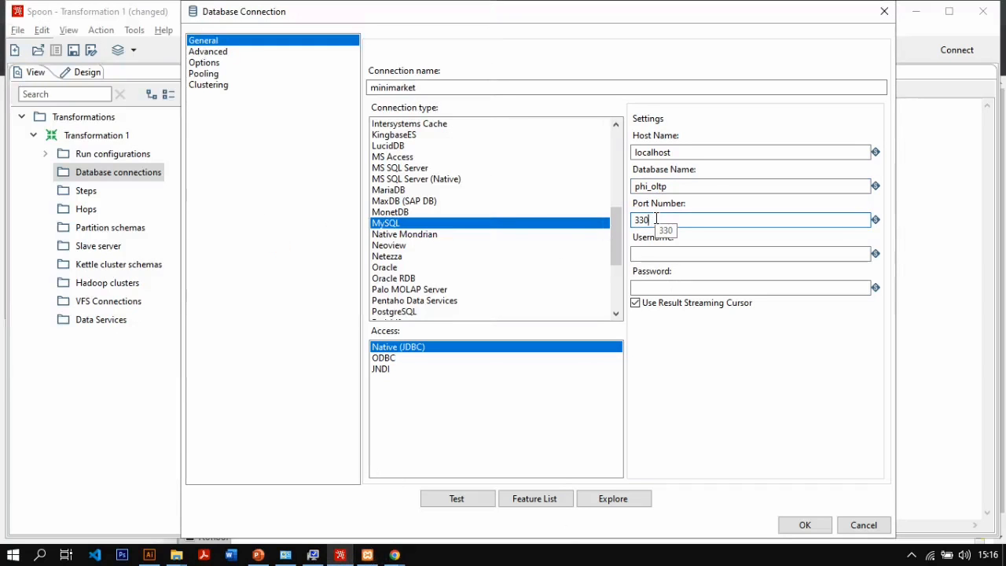
type("7")
left_click(665, 255)
type("root")
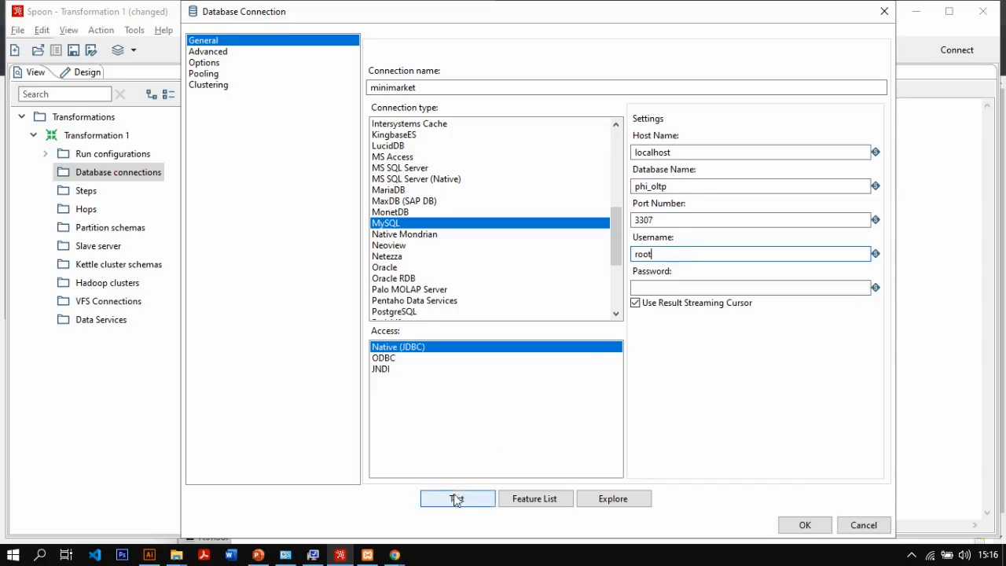
Step: Test the minimarket database connection and save it
left_click(456, 499)
left_click(213, 128)
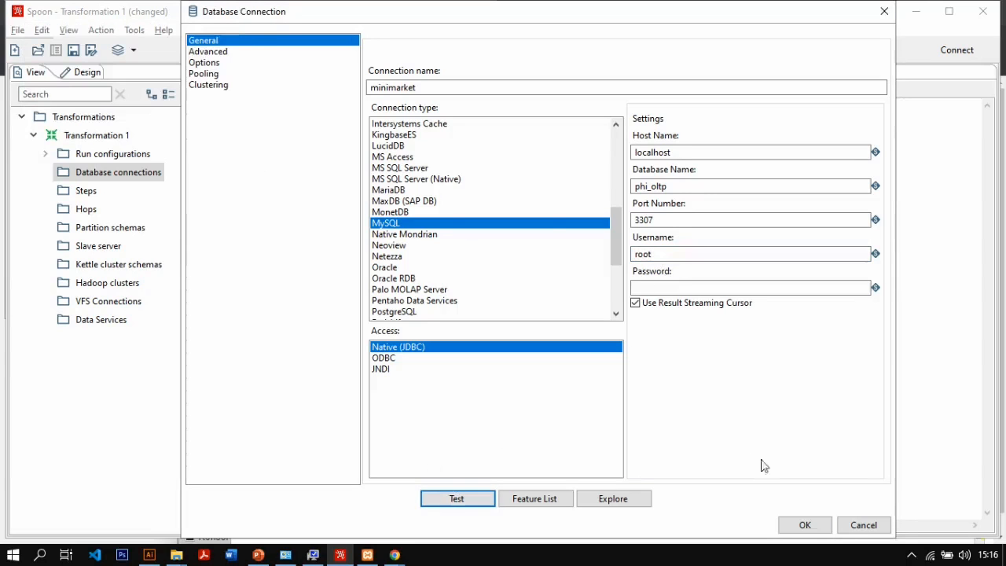
left_click(813, 532)
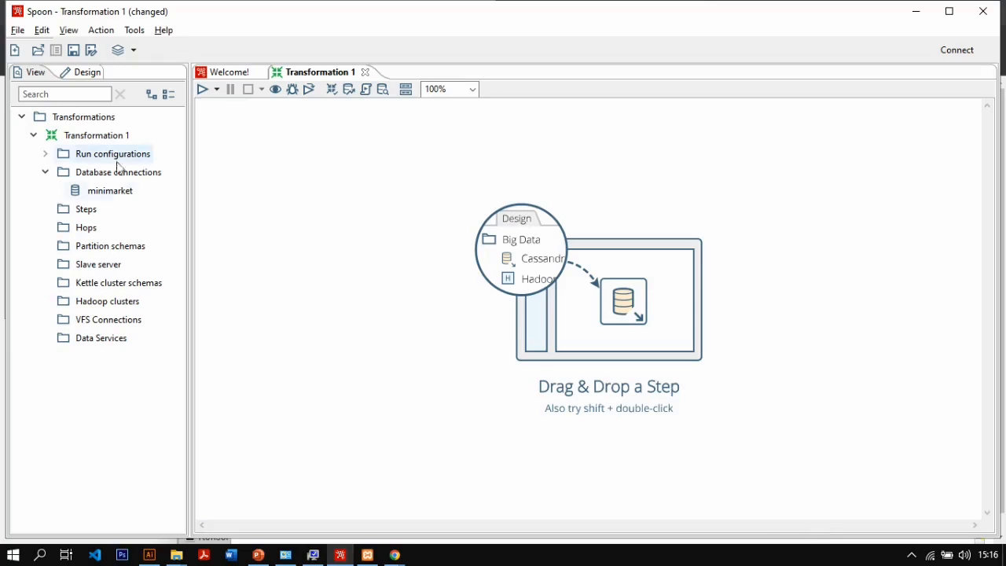
Step: Share the minimarket database connection so other transformations can use it
left_click(124, 193)
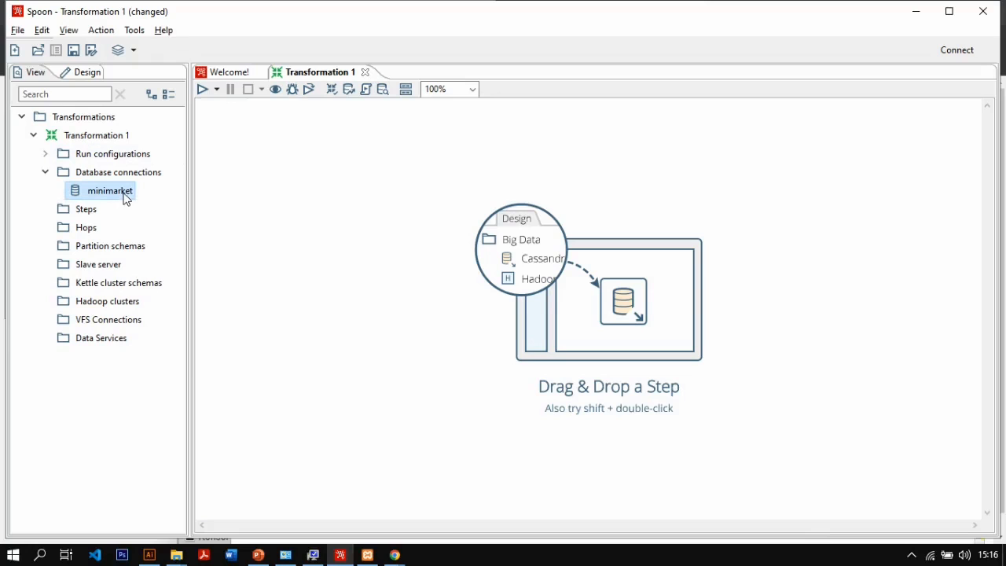
right_click(124, 193)
left_click(184, 321)
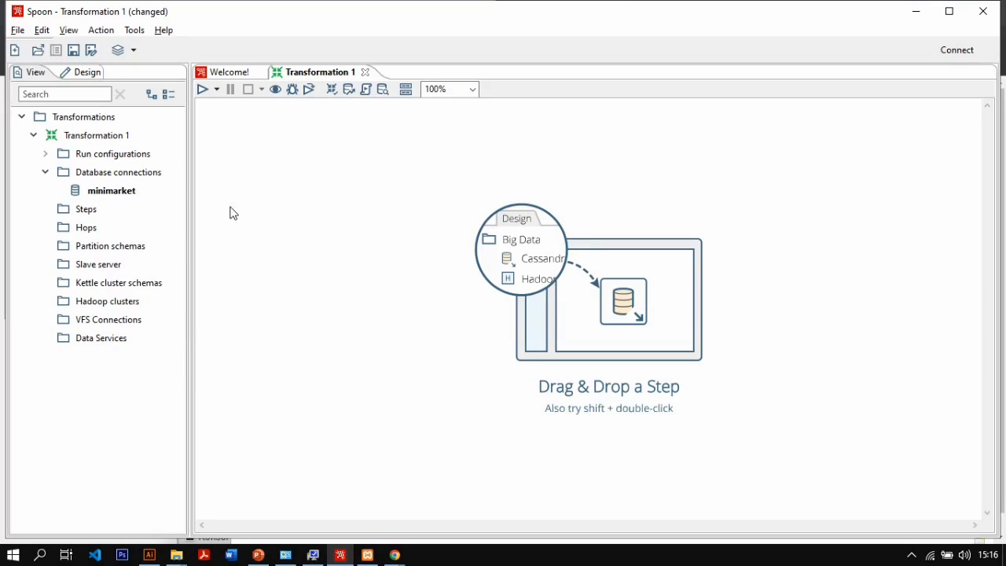
left_click(112, 192)
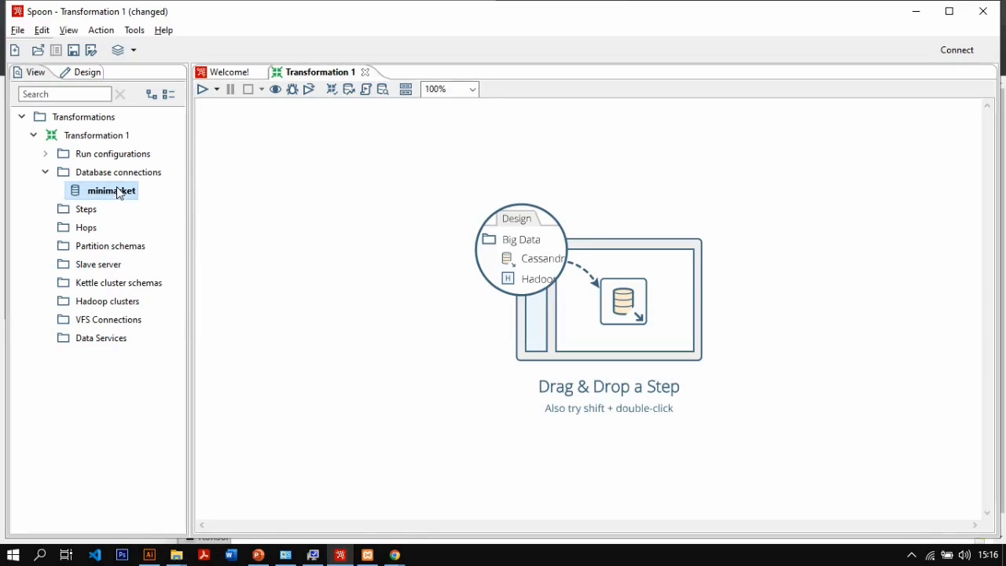
Step: Add a Table input step to the transformation canvas and name it produk
left_click(81, 74)
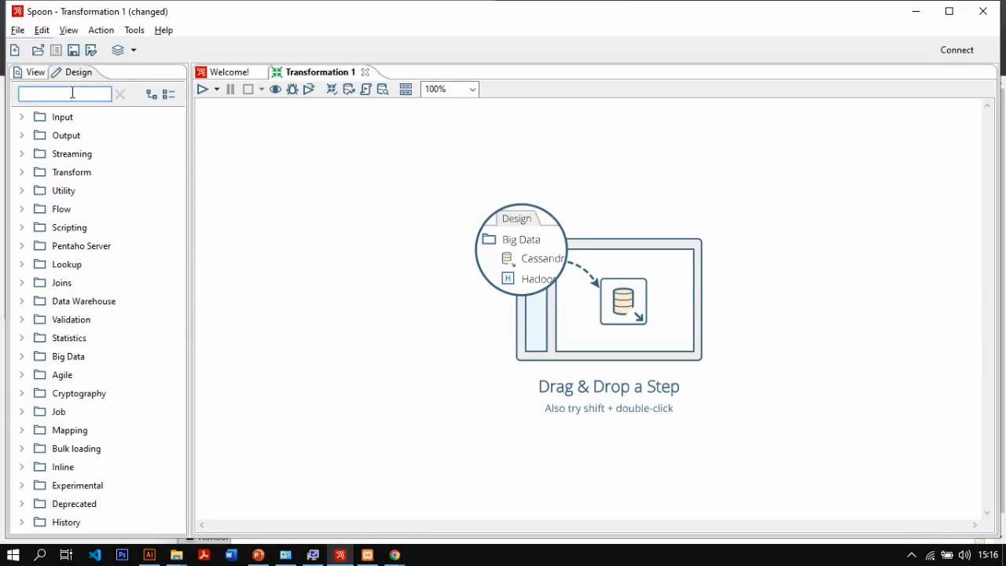
left_click(22, 118)
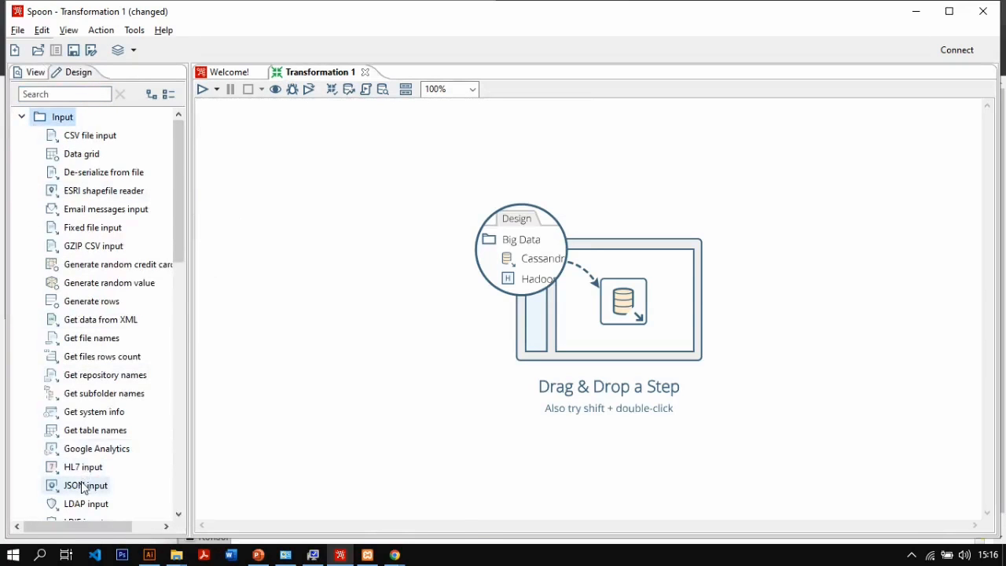
scroll(84, 486, "down", 2)
scroll(82, 471, "down", 1)
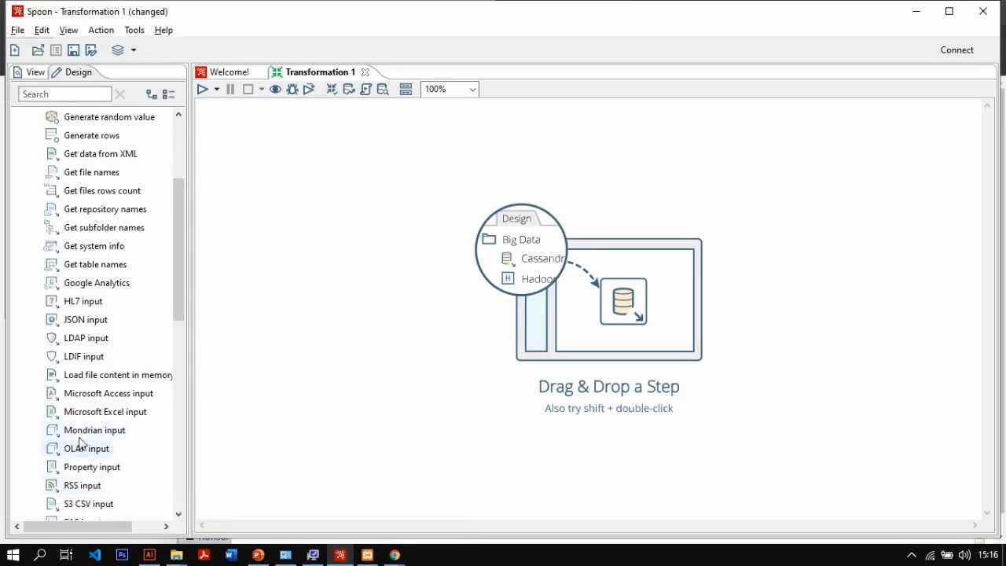
scroll(92, 441, "down", 1)
scroll(93, 469, "down", 1)
left_click_drag(88, 448, 361, 279)
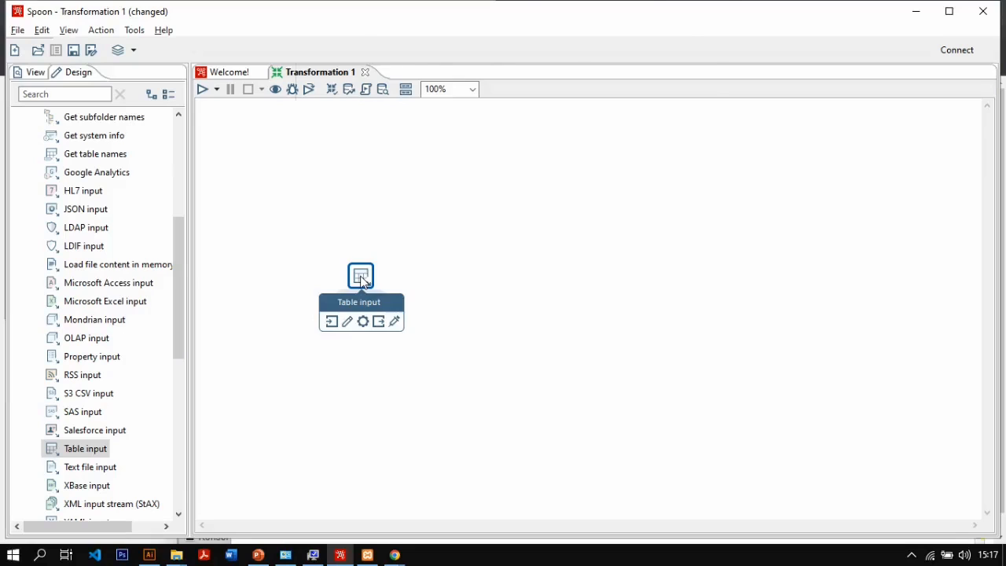
double_click(361, 276)
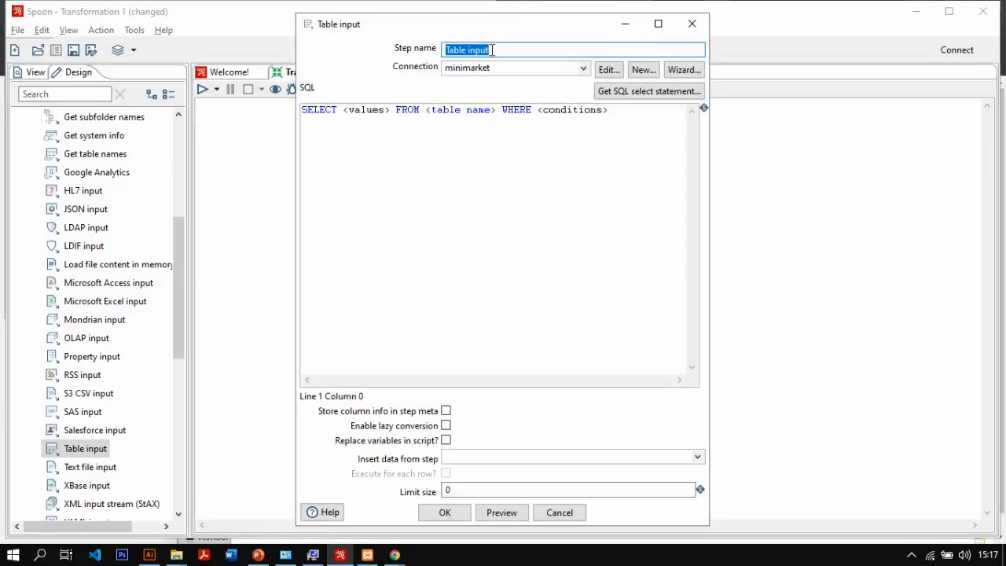
type("produk")
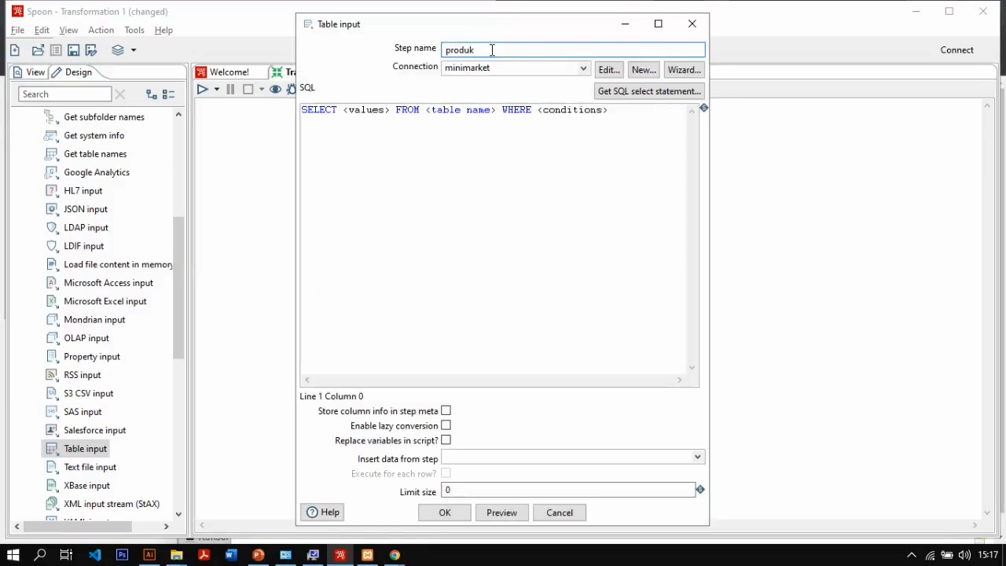
Step: Generate the produk step's SQL select statement from the ms_produk table with field names included, and save the step
left_click(612, 92)
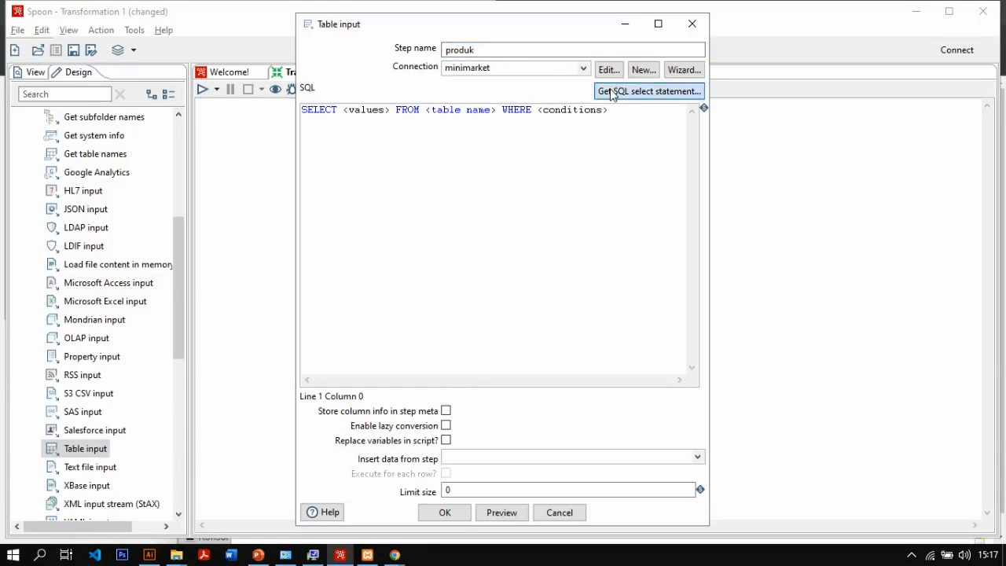
left_click(298, 184)
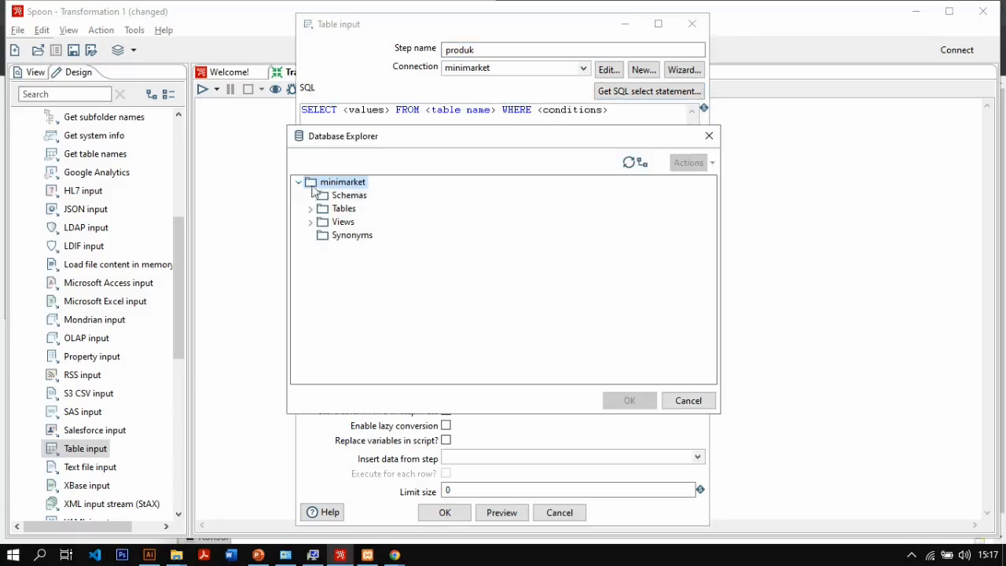
left_click(310, 208)
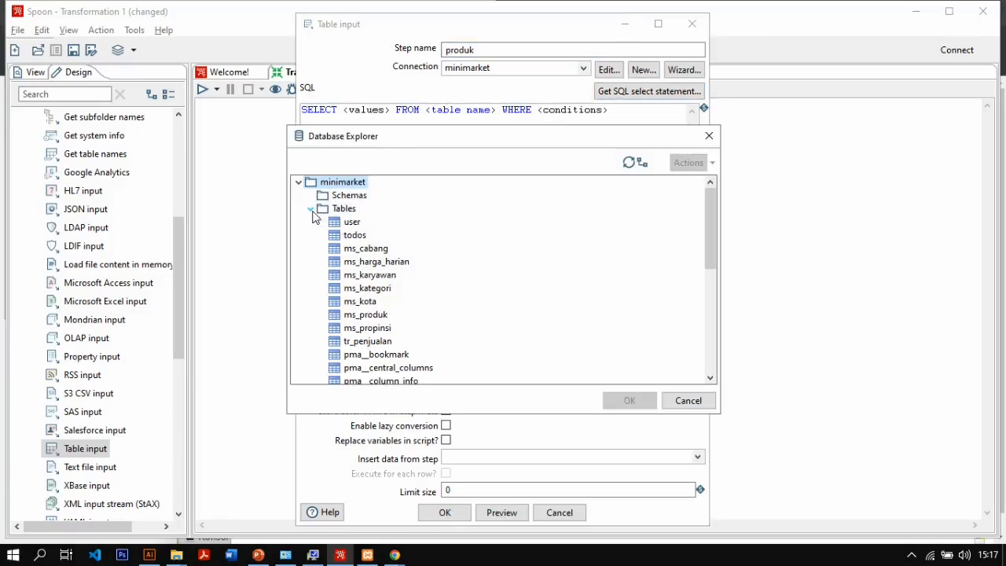
left_click(366, 316)
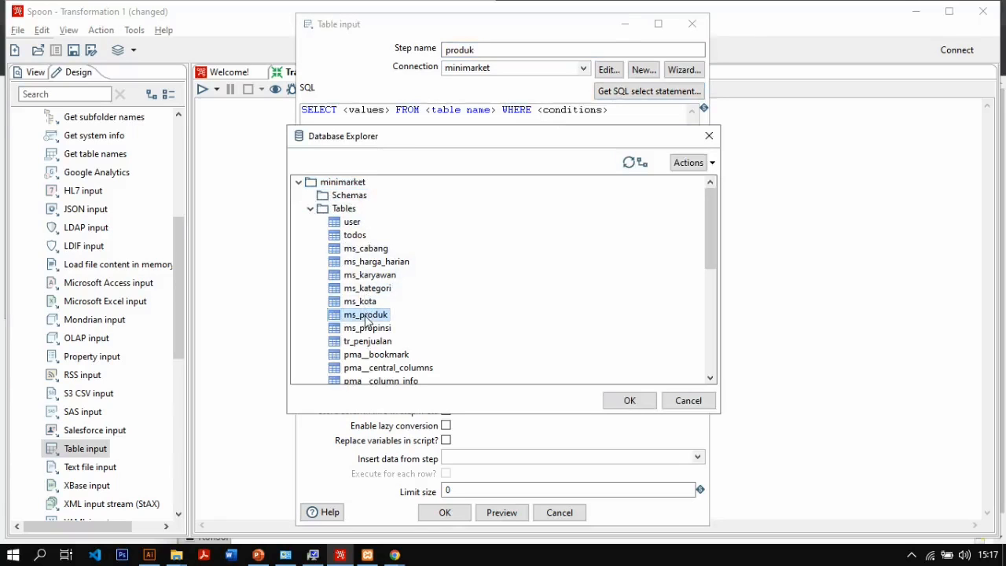
left_click(628, 402)
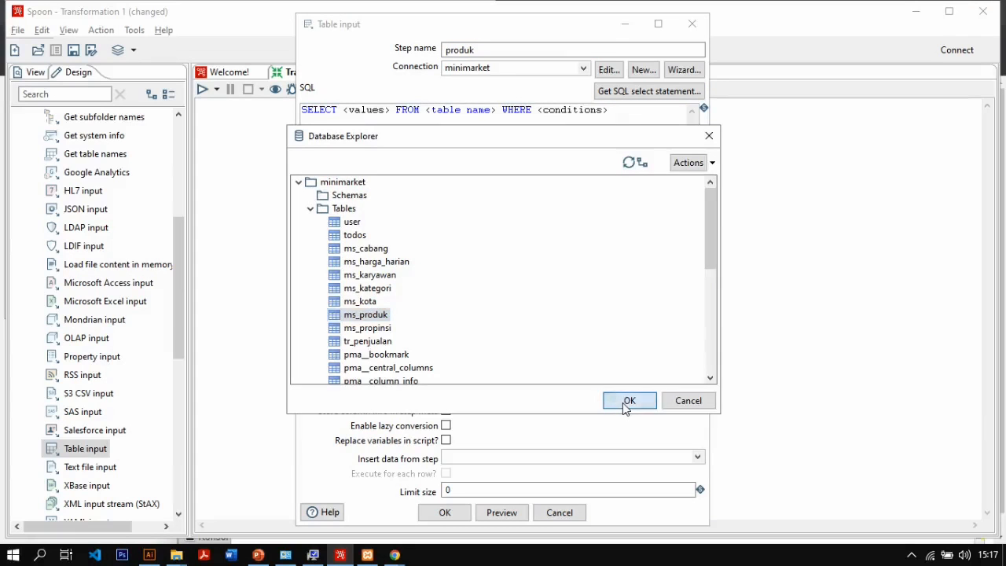
left_click(498, 337)
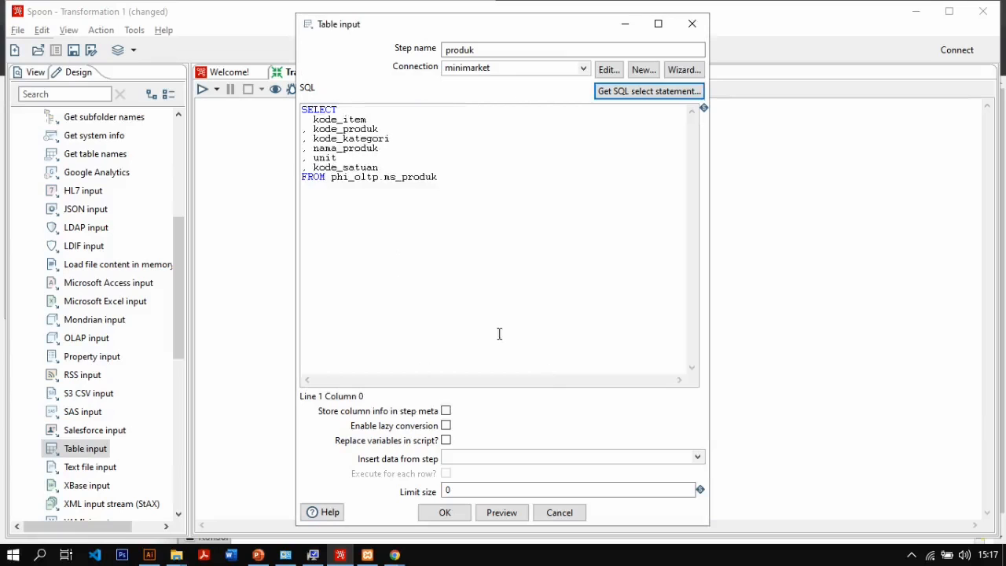
left_click(444, 513)
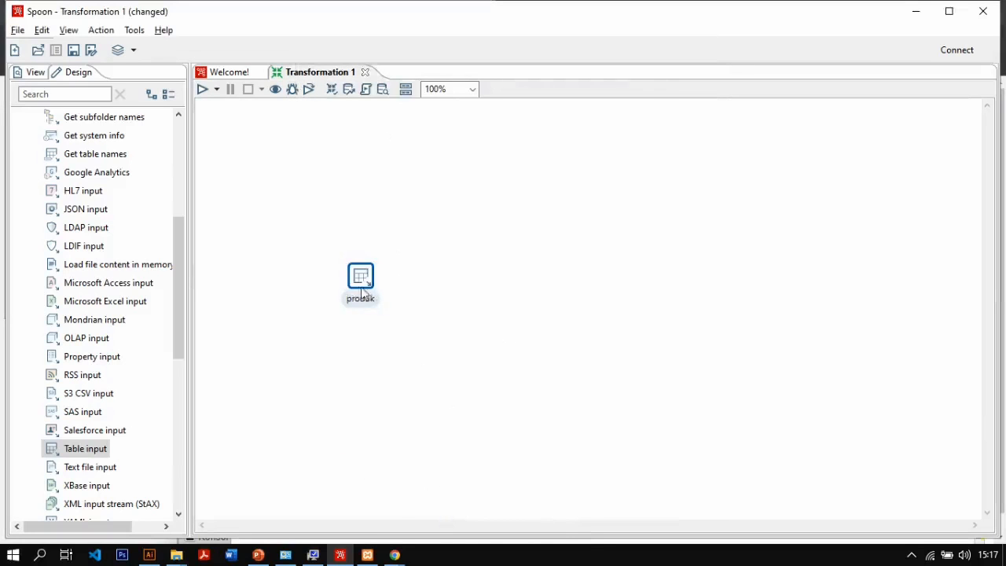
Step: Preview the rows returned by the produk step using the default debug settings, and close the preview
right_click(360, 287)
left_click(417, 442)
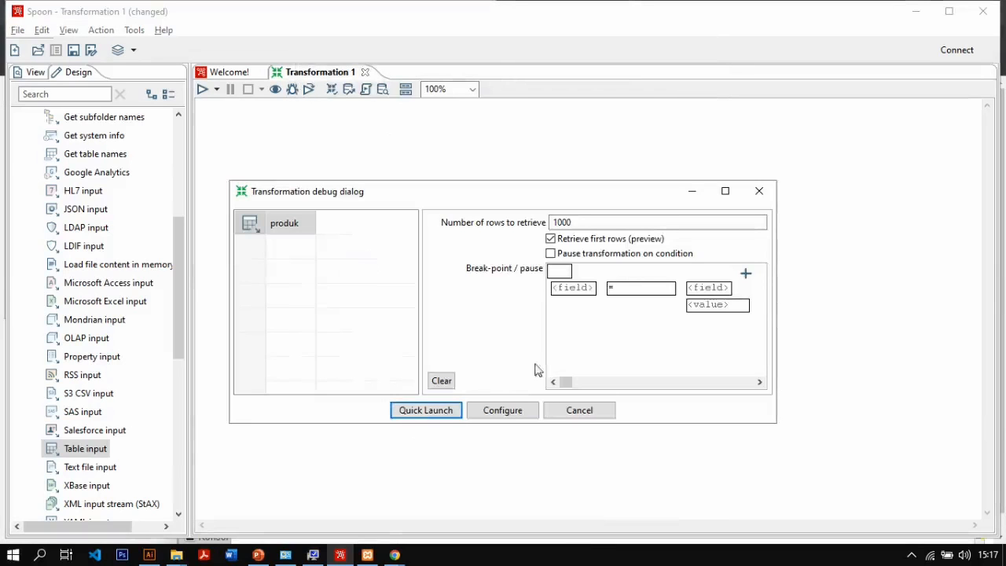
left_click(427, 412)
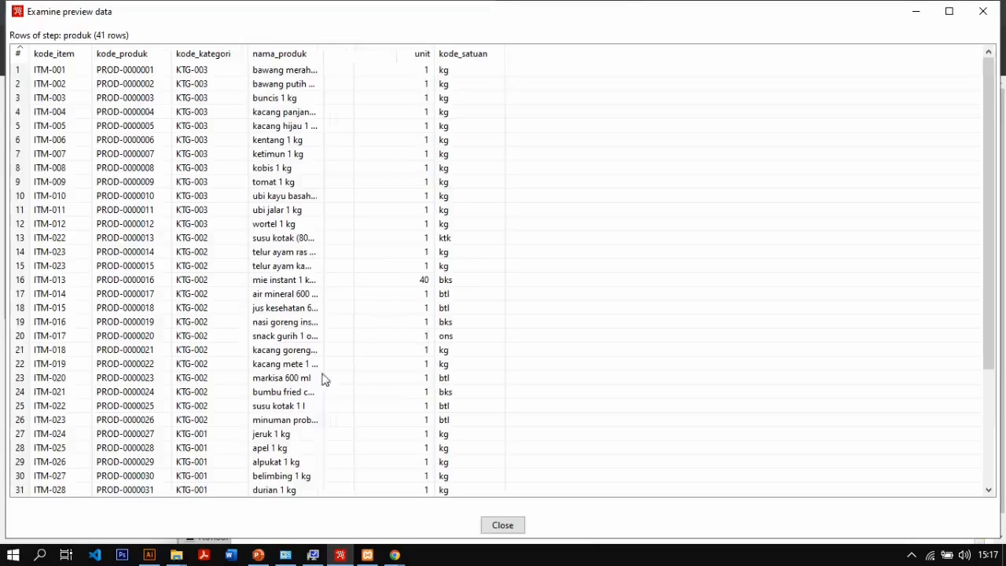
left_click(509, 531)
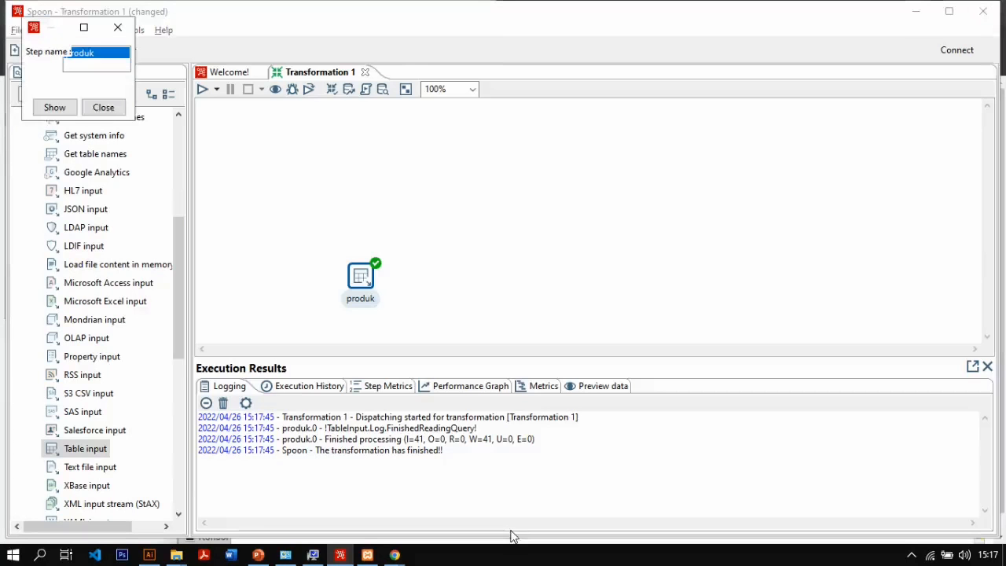
Step: Add a second Table input step, arrange it below the produk step, and name it kategori
left_click_drag(94, 454, 467, 272)
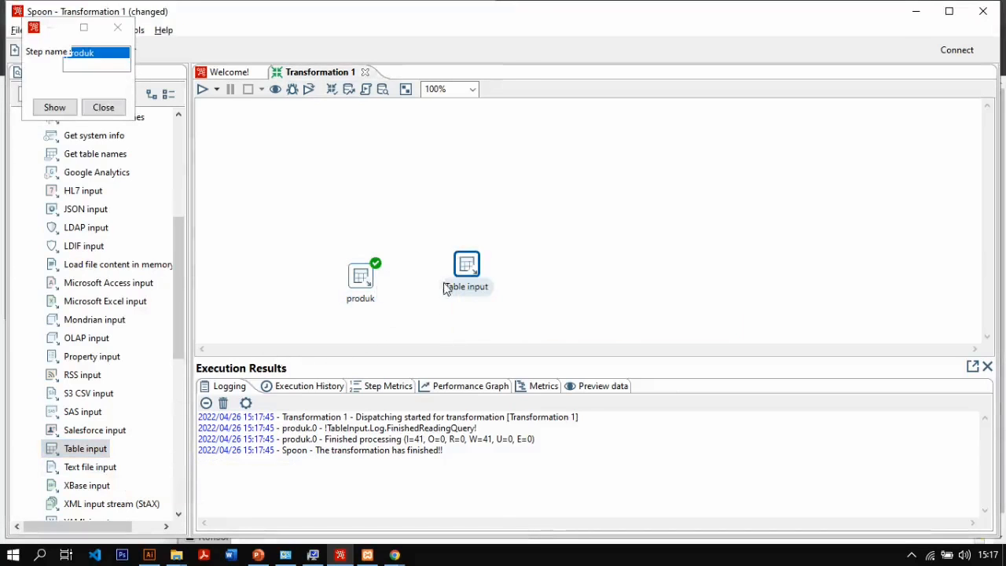
left_click_drag(366, 271, 370, 203)
left_click_drag(466, 267, 372, 290)
double_click(366, 283)
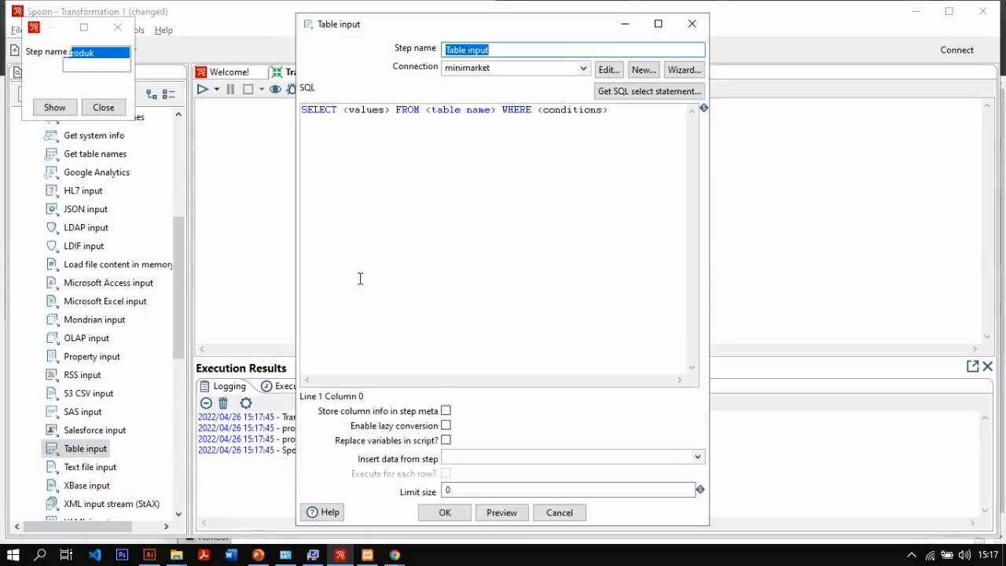
type("kategori")
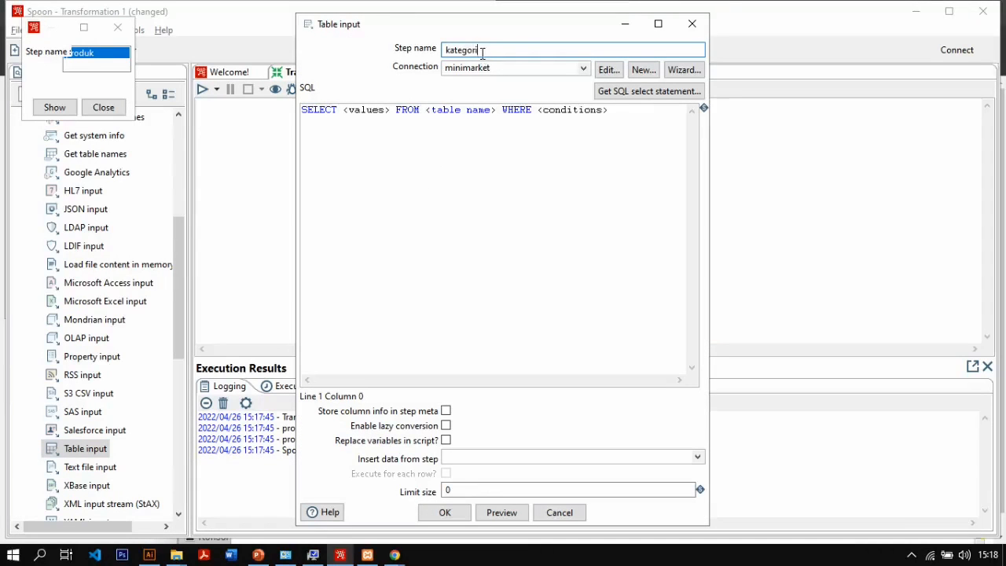
Step: Generate the kategori step's SQL select statement from the ms_kategori table with field names included, and save the step
left_click(621, 91)
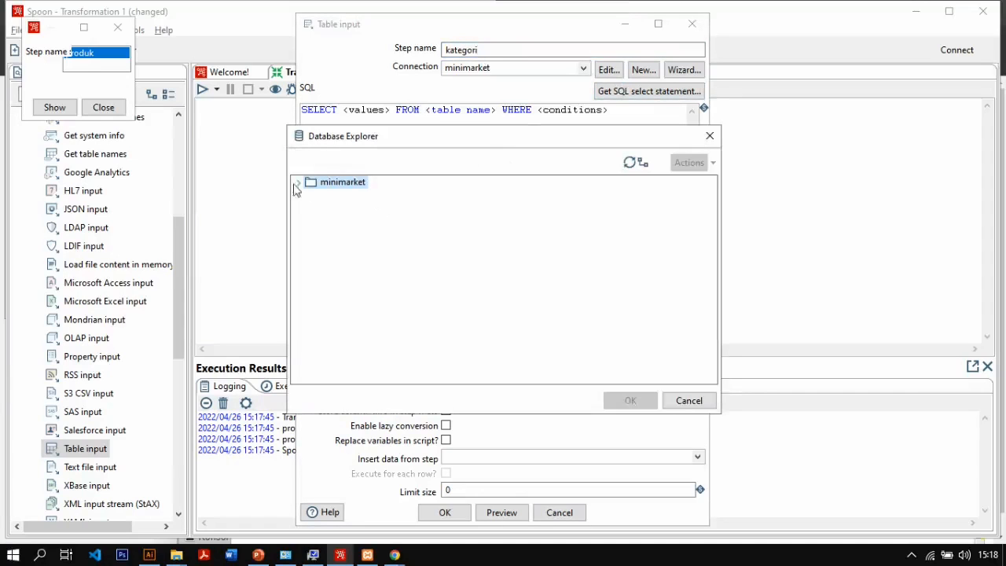
left_click(299, 183)
left_click(311, 209)
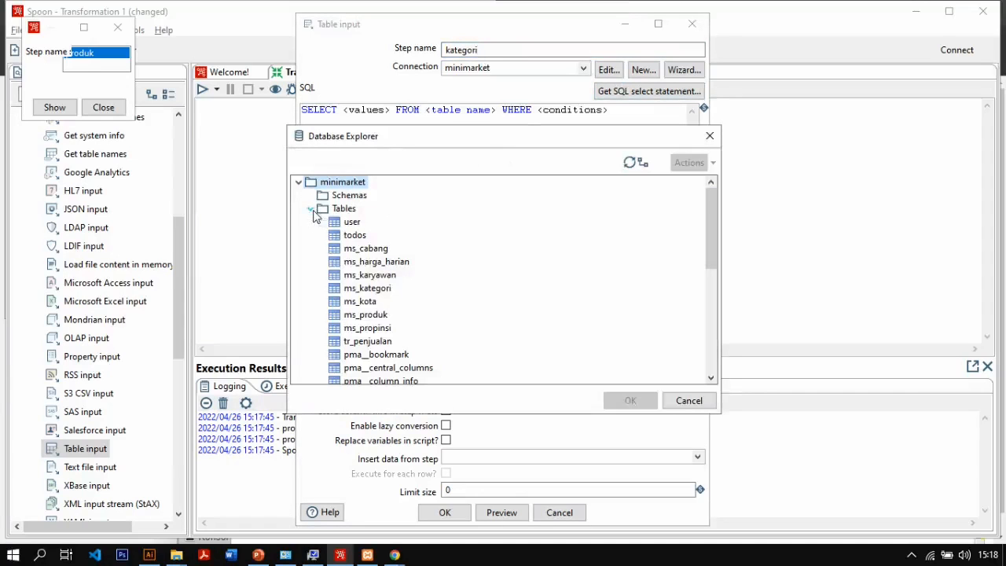
left_click(367, 290)
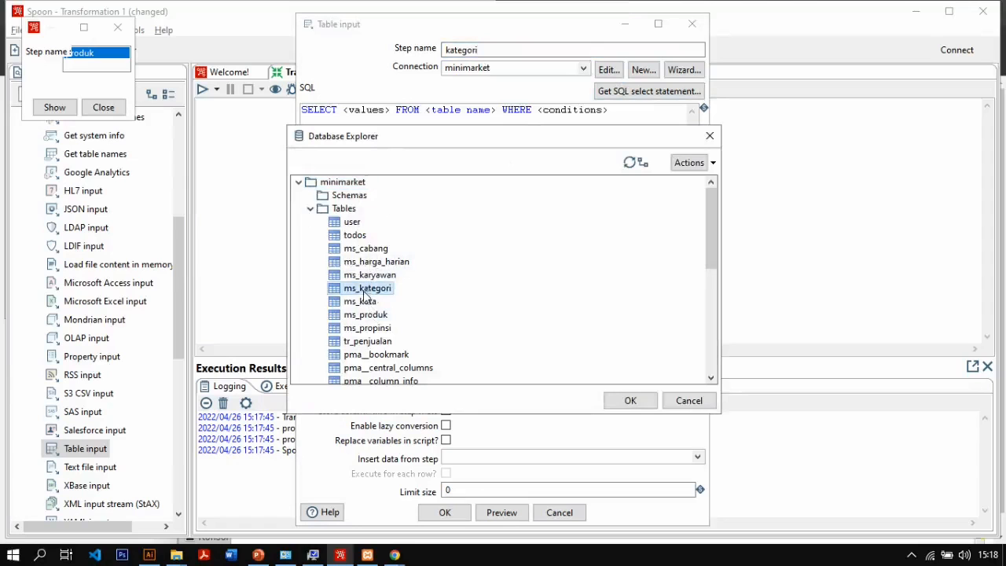
left_click(625, 405)
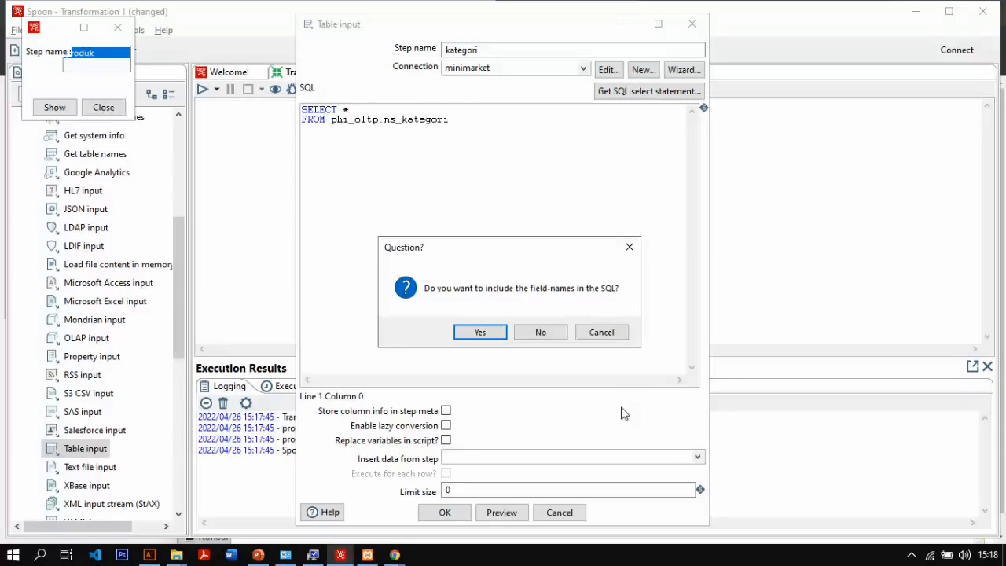
left_click(495, 334)
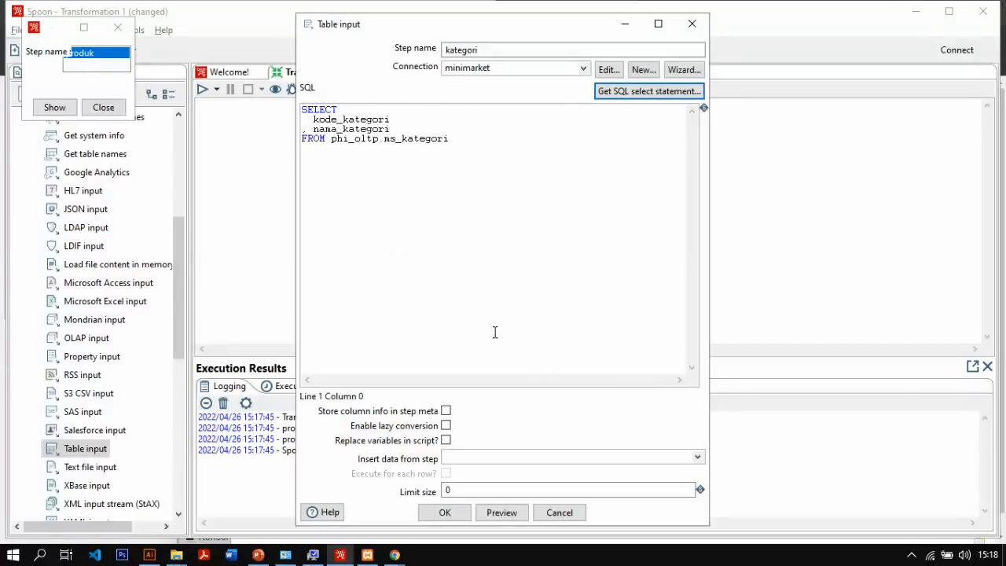
left_click(445, 511)
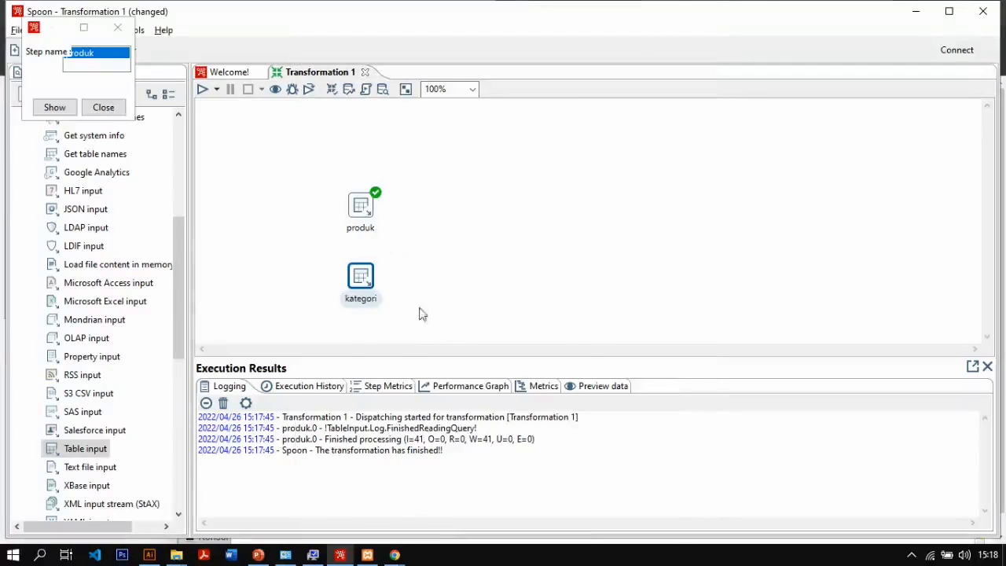
Step: Preview the rows returned by the kategori step, and close the preview and the leftover step name windows
right_click(358, 280)
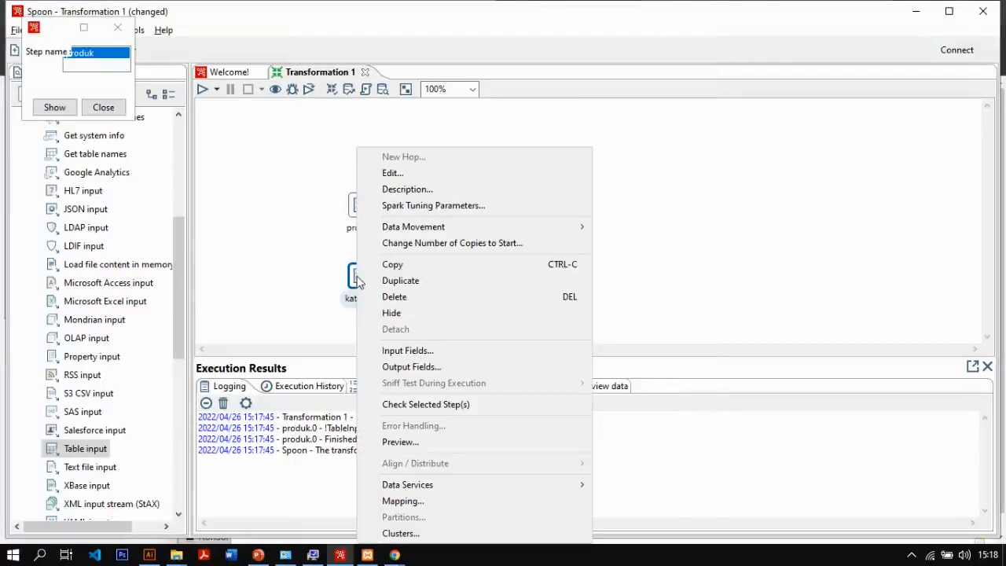
left_click(431, 443)
left_click(413, 413)
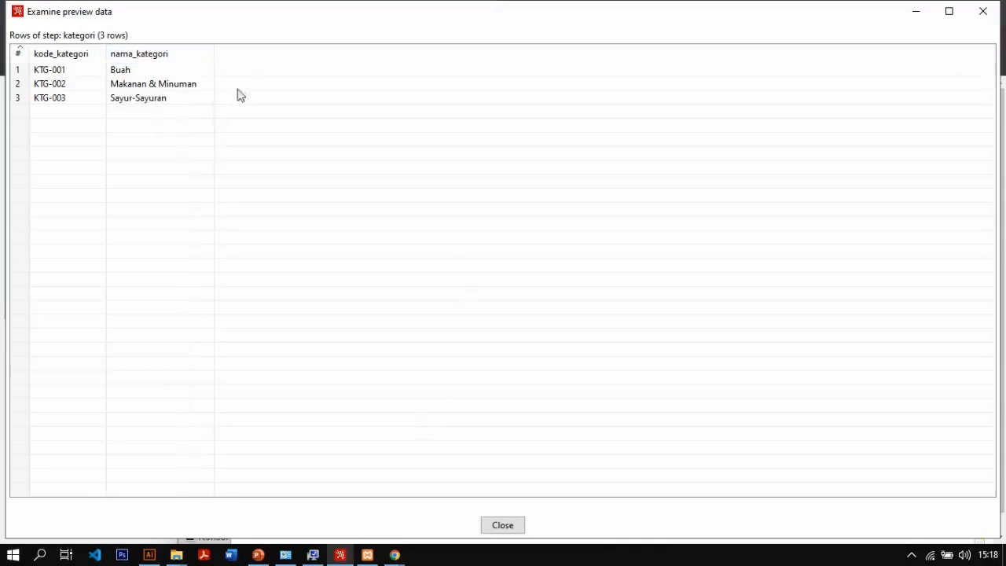
left_click(519, 525)
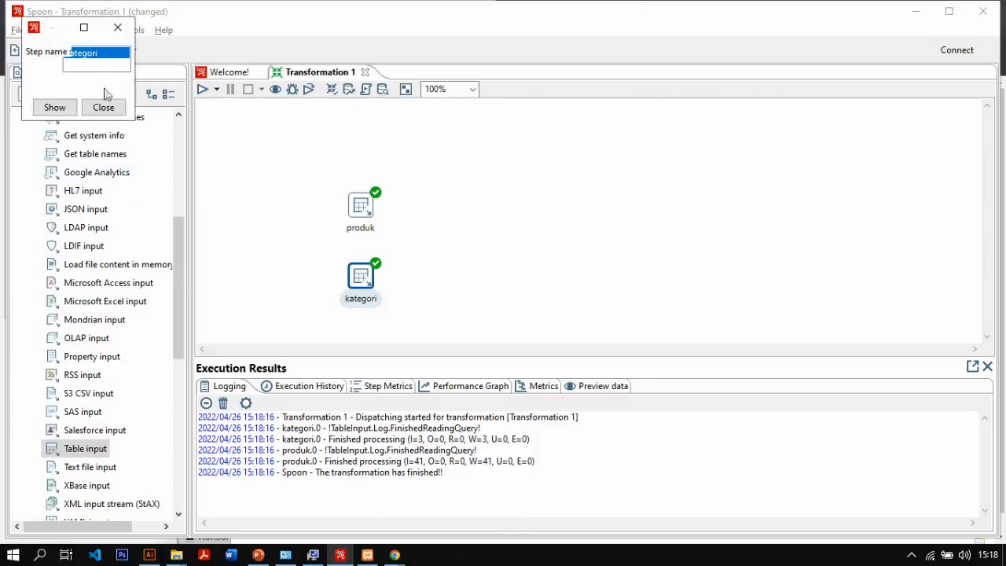
left_click(117, 30)
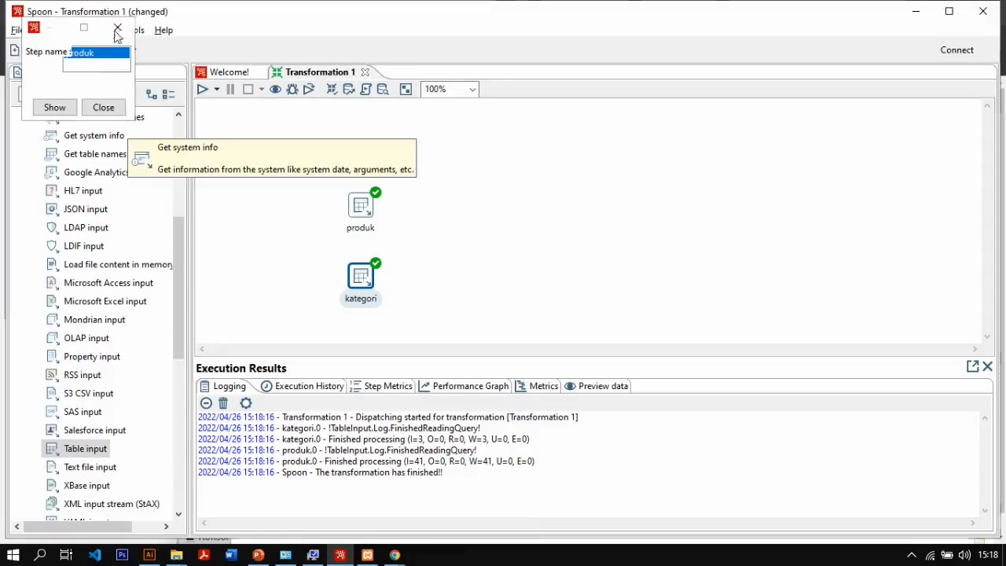
left_click(104, 107)
Step: Find the Stream lookup step by searching for "look" and add it to the canvas beside the two table inputs
left_click(79, 94)
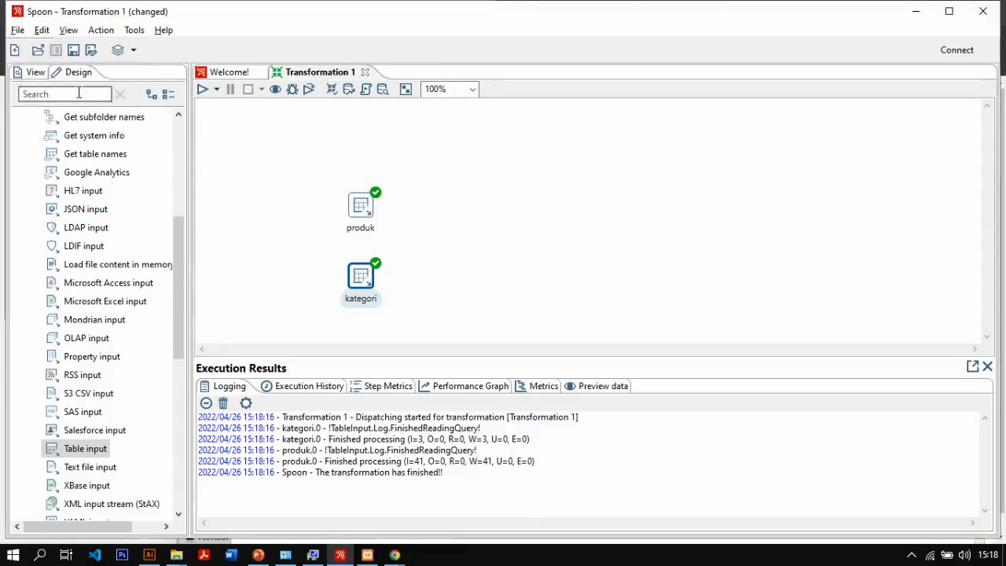
type("lo")
type("ok")
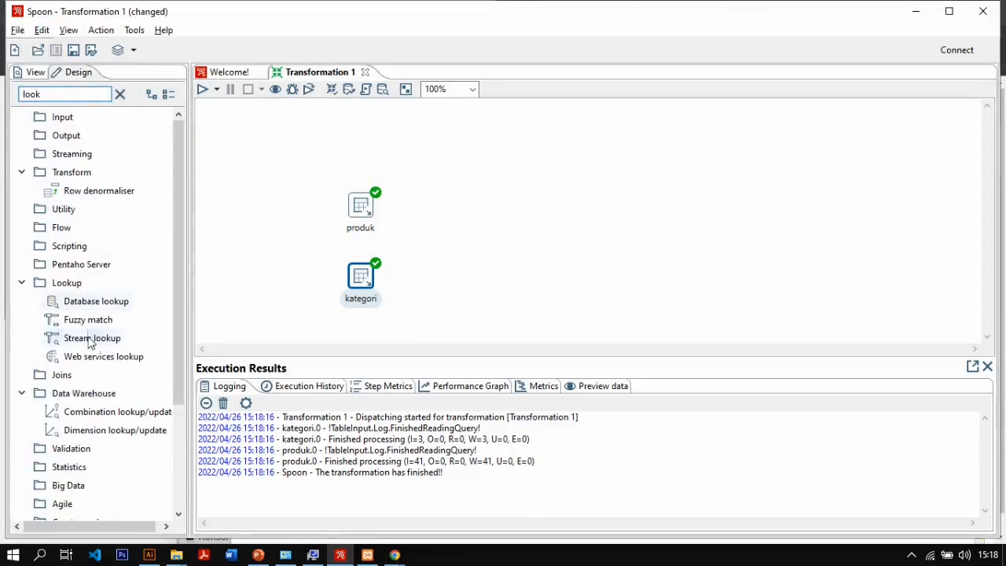
left_click_drag(94, 340, 436, 241)
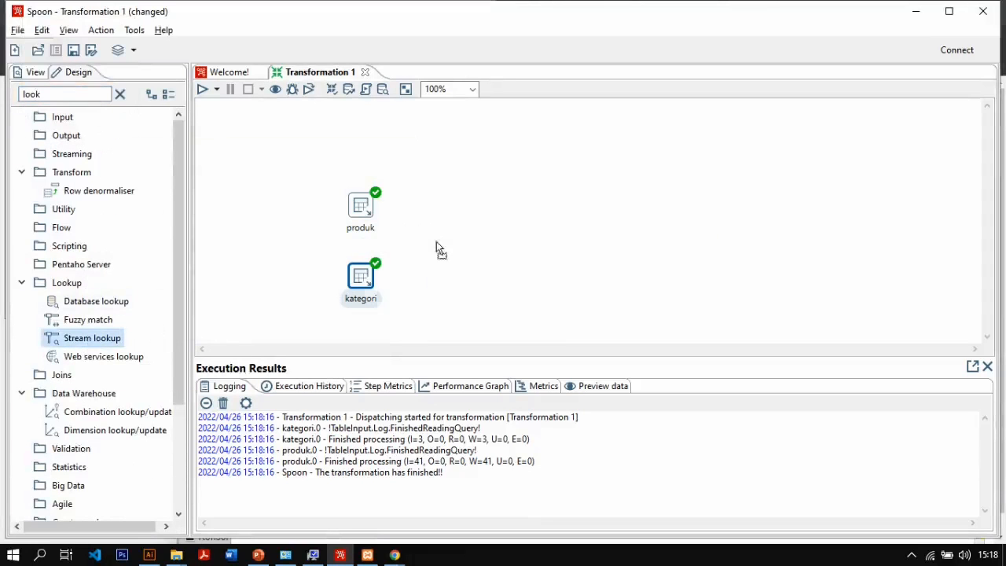
Step: Connect both the produk and kategori steps to the Stream lookup step with hops
left_click(363, 209)
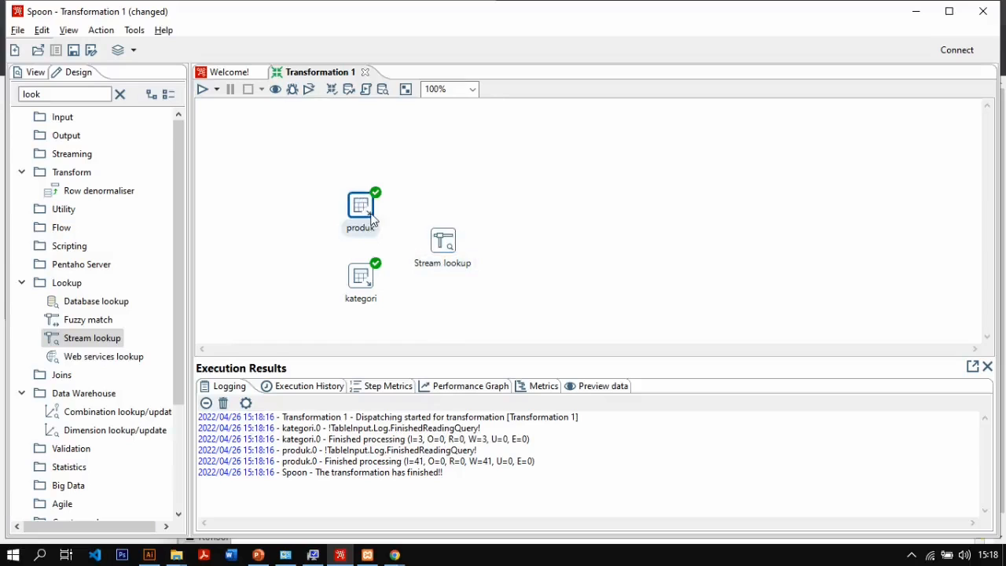
left_click(373, 226)
mouse_move(380, 251)
left_mouse_down()
mouse_move(381, 225)
mouse_move(440, 242)
left_mouse_up()
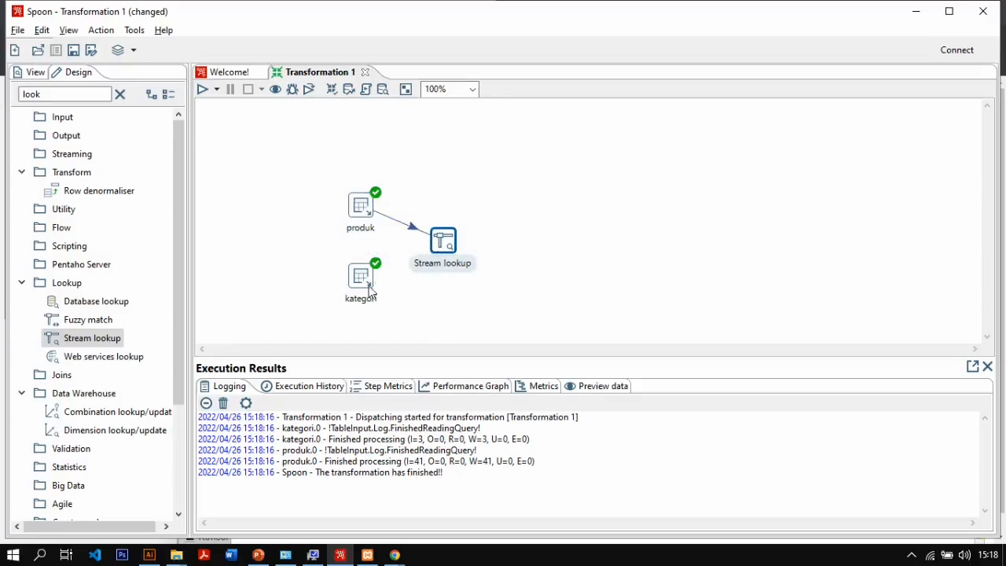
left_click(371, 286)
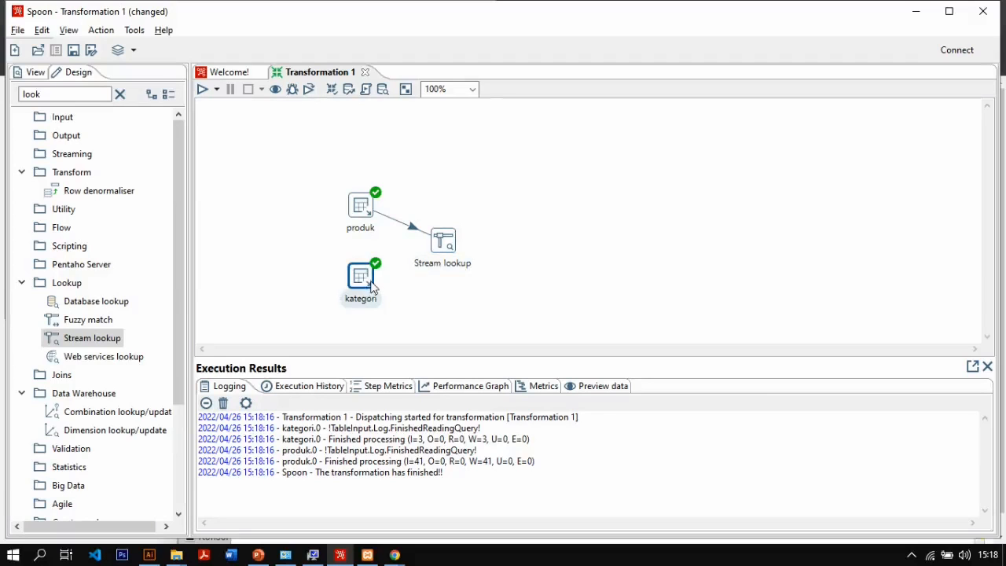
mouse_move(372, 289)
left_click_drag(376, 322, 438, 242)
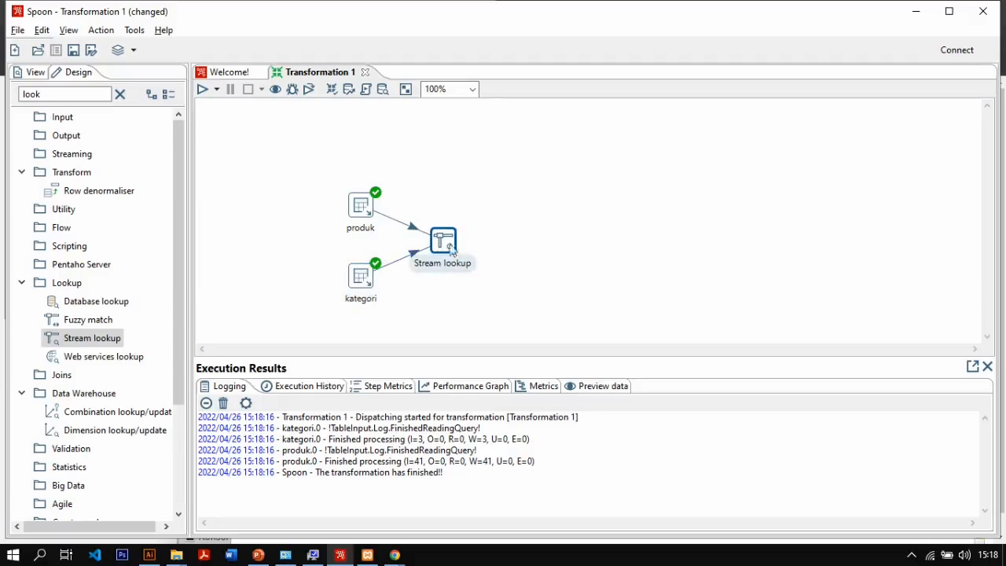
Step: Name the Stream lookup step join and set its lookup step to kategori
double_click(444, 246)
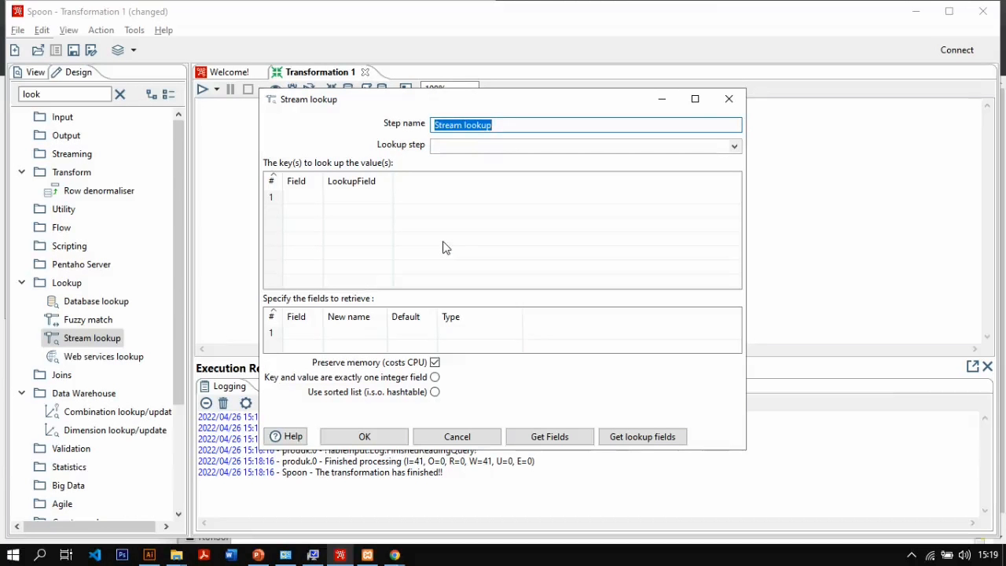
type("join")
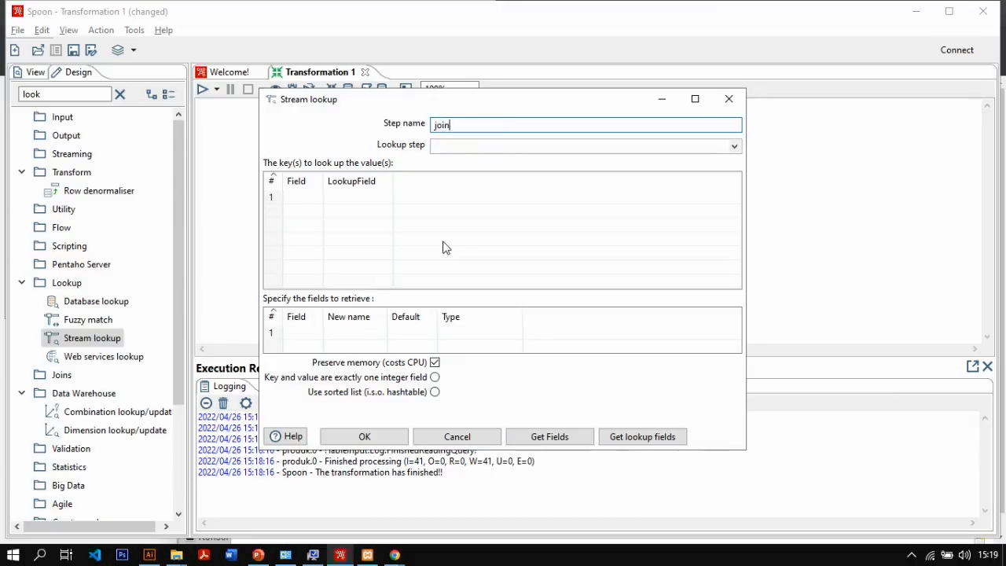
left_click(481, 148)
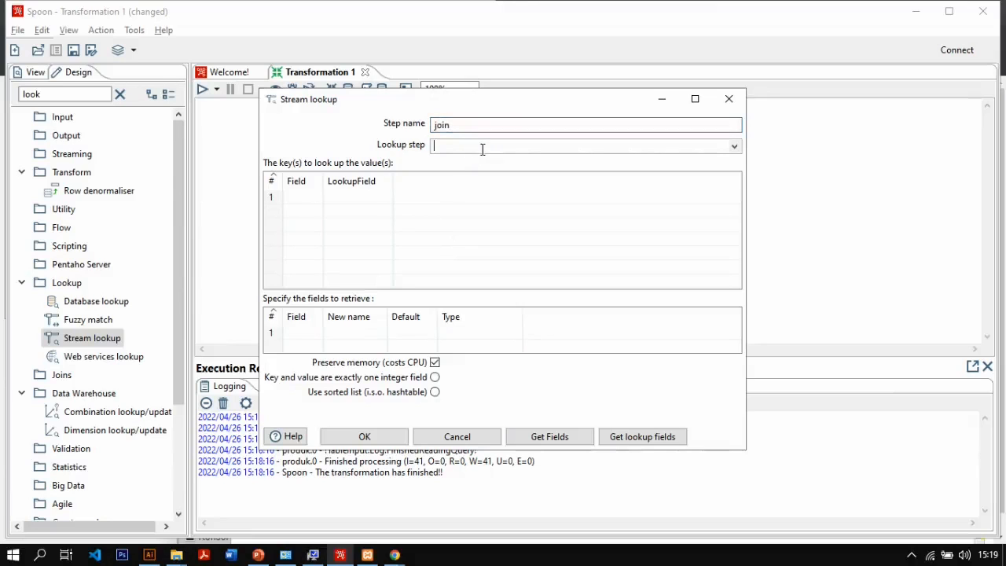
left_click(734, 146)
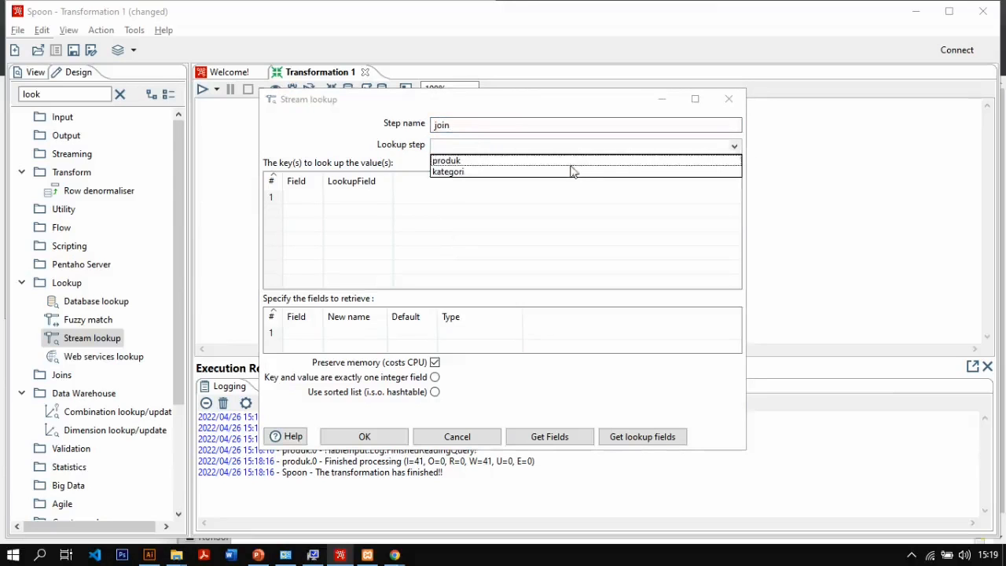
left_click(563, 159)
left_click(734, 146)
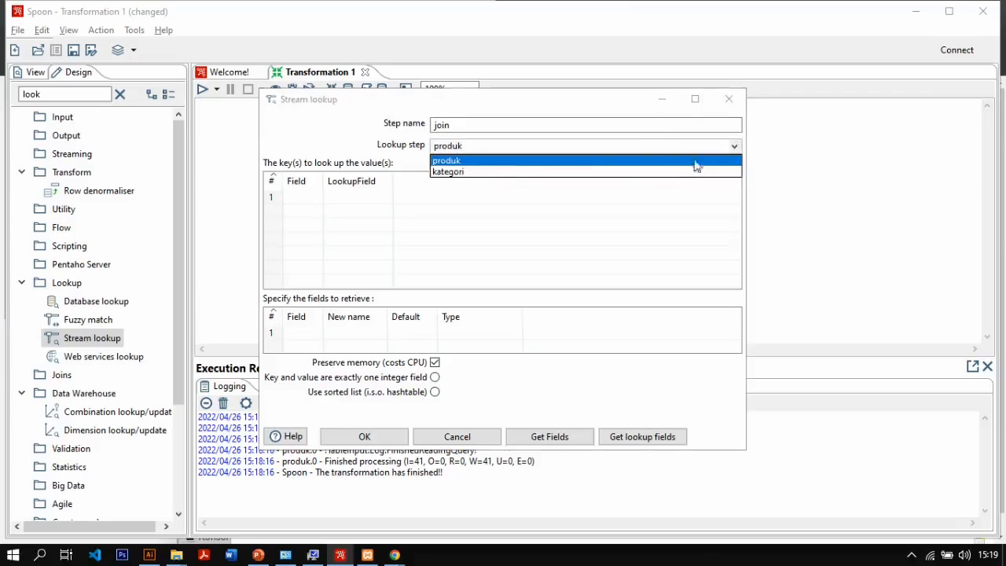
left_click(487, 172)
Step: Set the lookup key to match the kode_kategori field with the nama_kategori lookup field
left_click(297, 198)
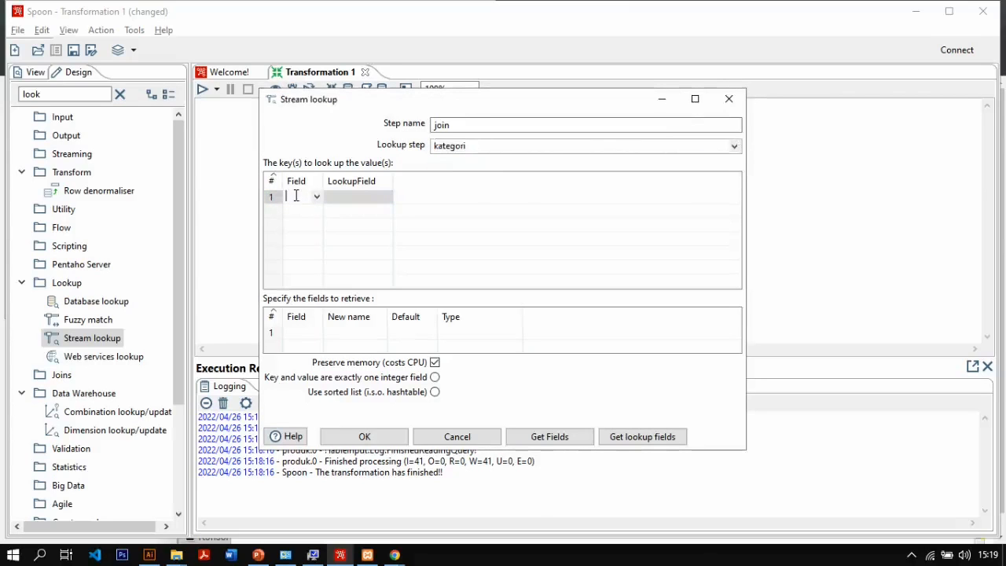
left_click(315, 197)
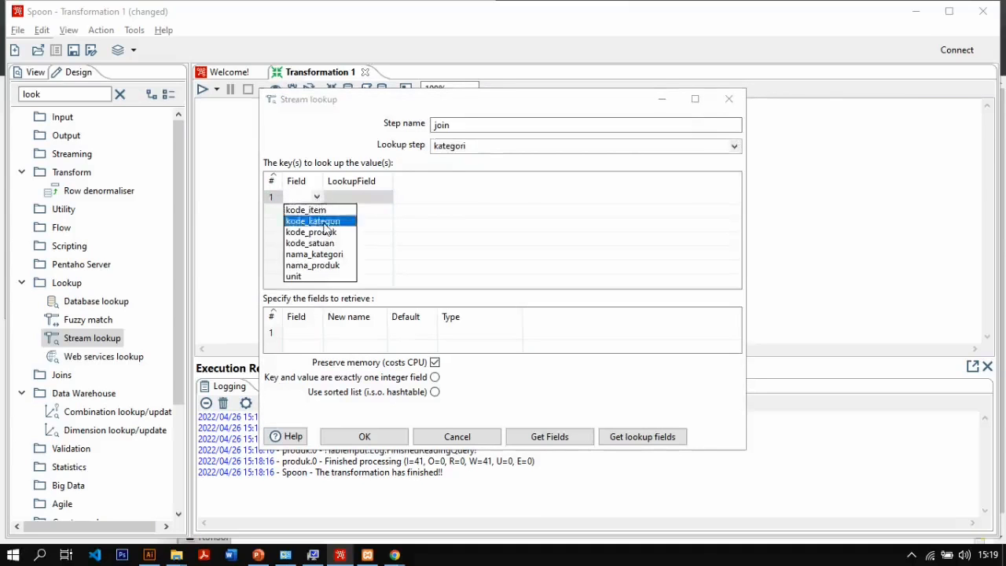
left_click(325, 220)
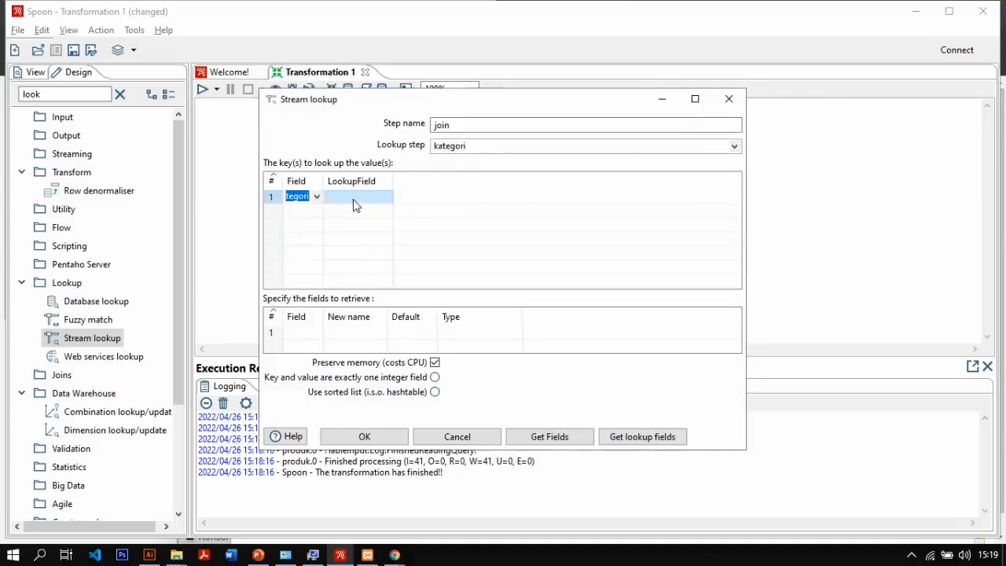
left_click(353, 199)
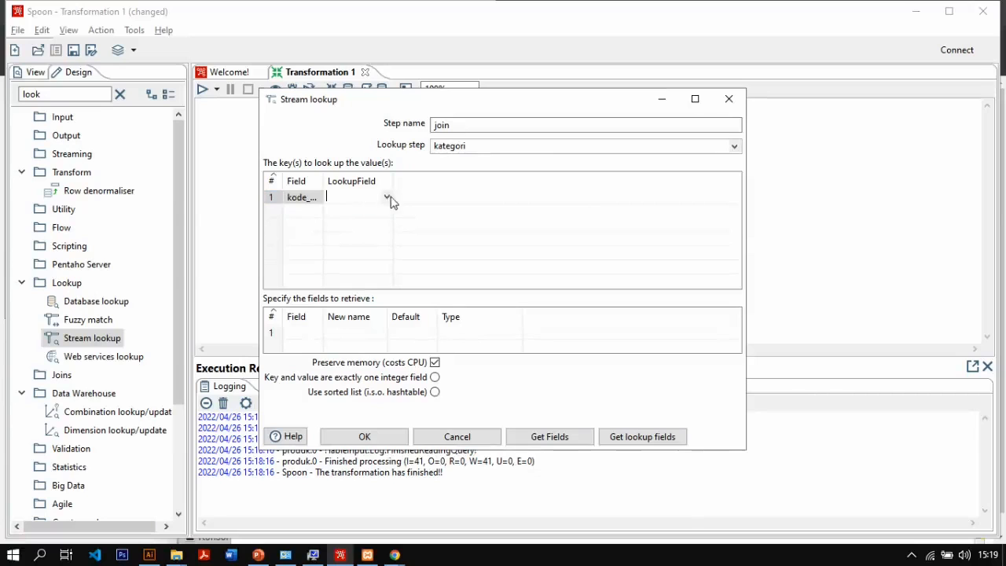
left_click(386, 197)
left_click(382, 221)
Step: Retrieve the nama_kategori field in the Stream lookup with the new name nama_kategori and apply the settings
left_click(309, 332)
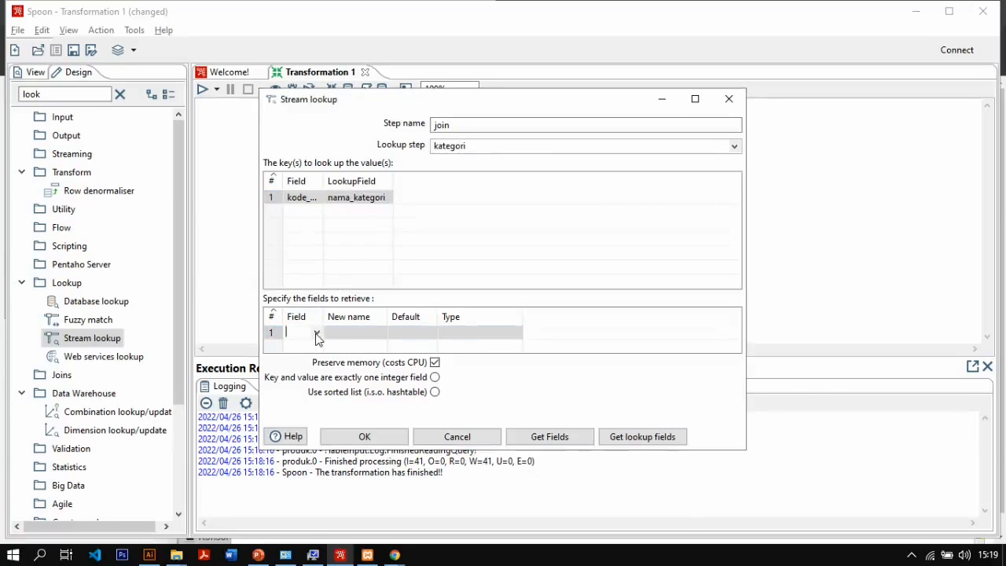
left_click(317, 335)
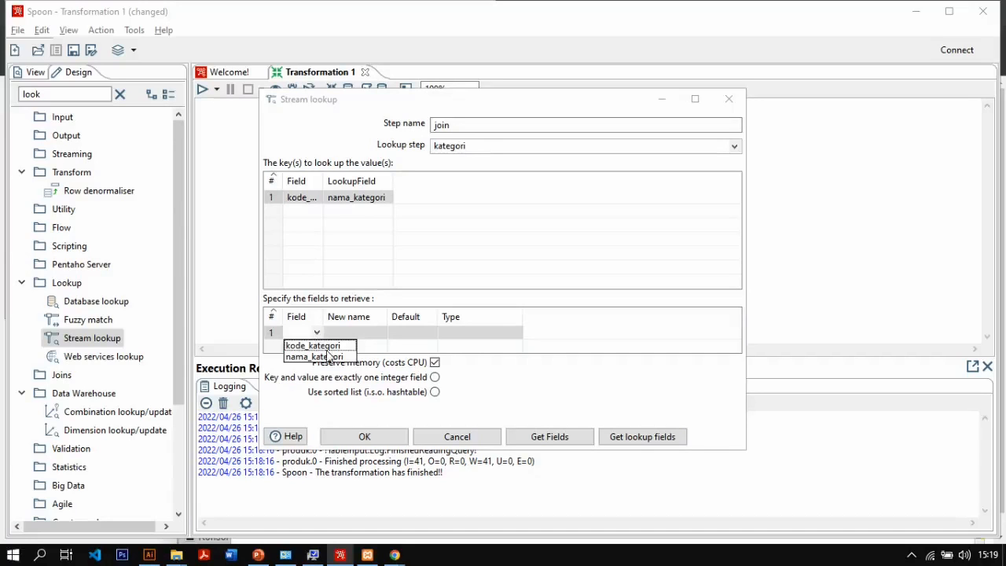
left_click(328, 356)
left_click(357, 334)
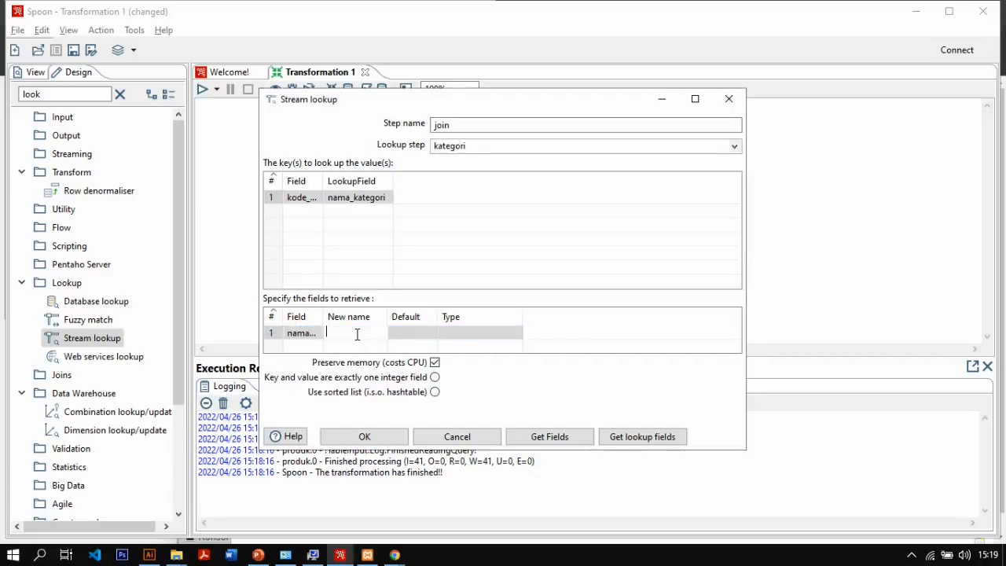
type("Nama_")
key("BackSpace")
key("BackSpace")
key("BackSpace")
type("nana")
type("ma_ka")
type("tegori")
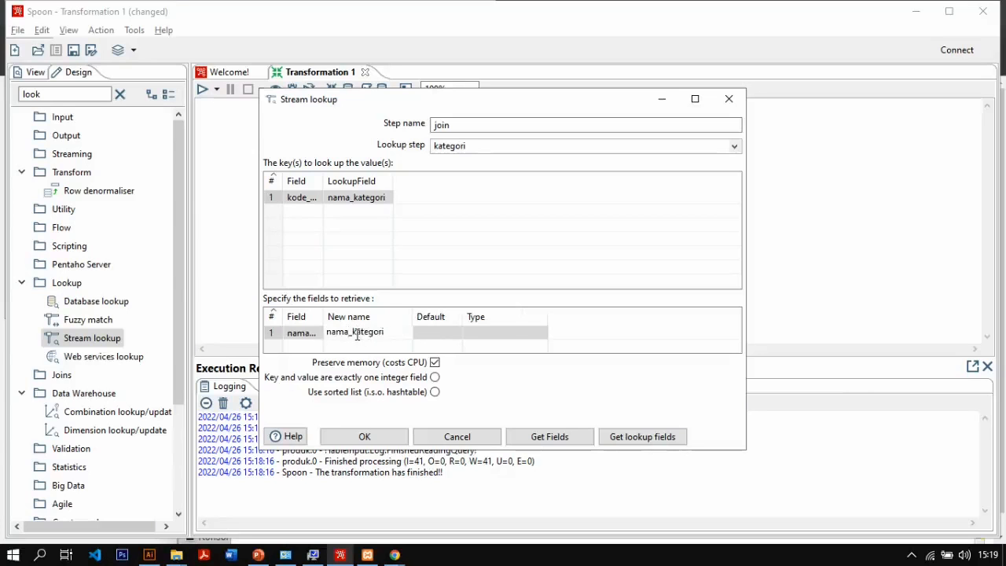
left_click(364, 436)
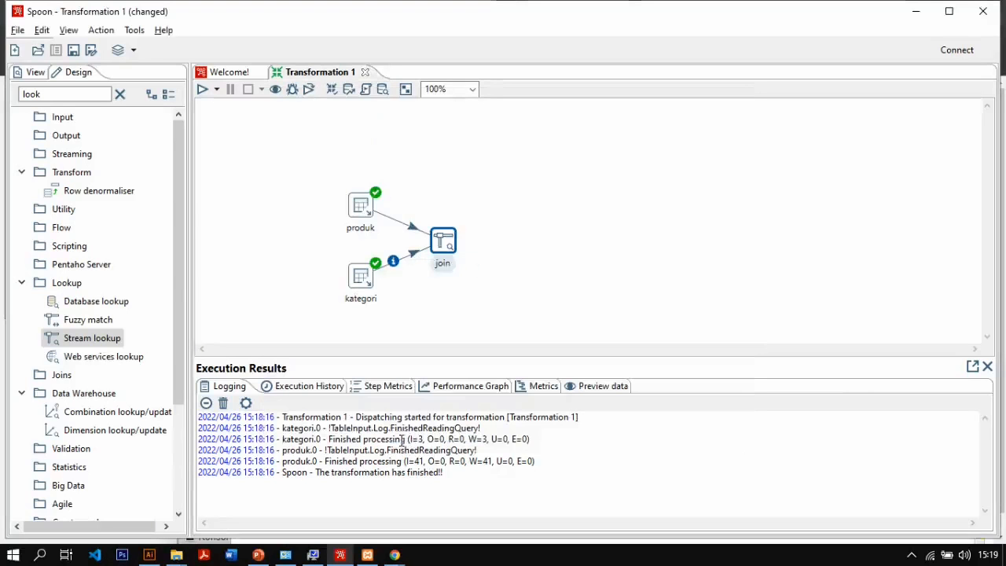
Step: Preview the rows of the join step and check the SQL query of the kategori table input
right_click(445, 238)
left_click(515, 440)
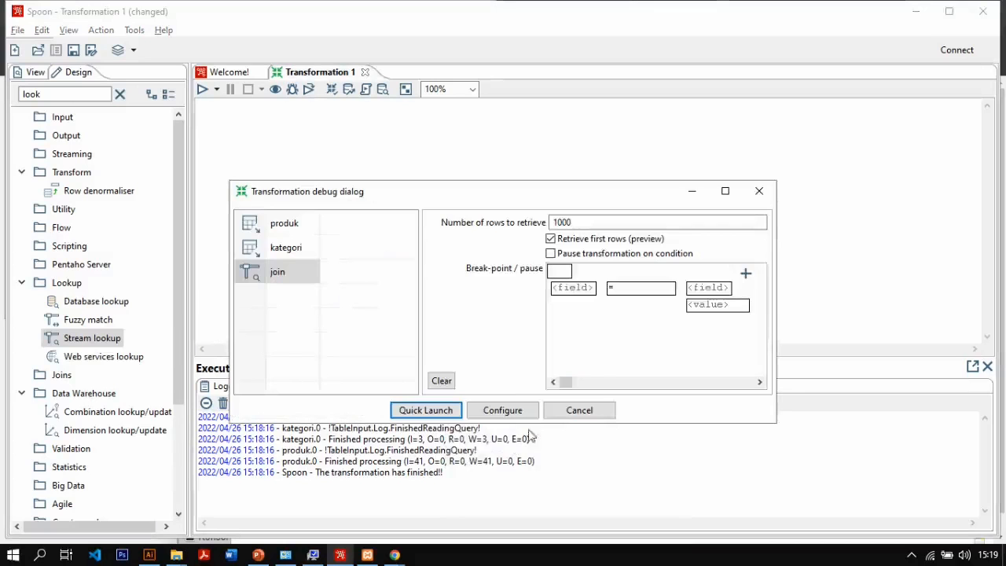
left_click(425, 409)
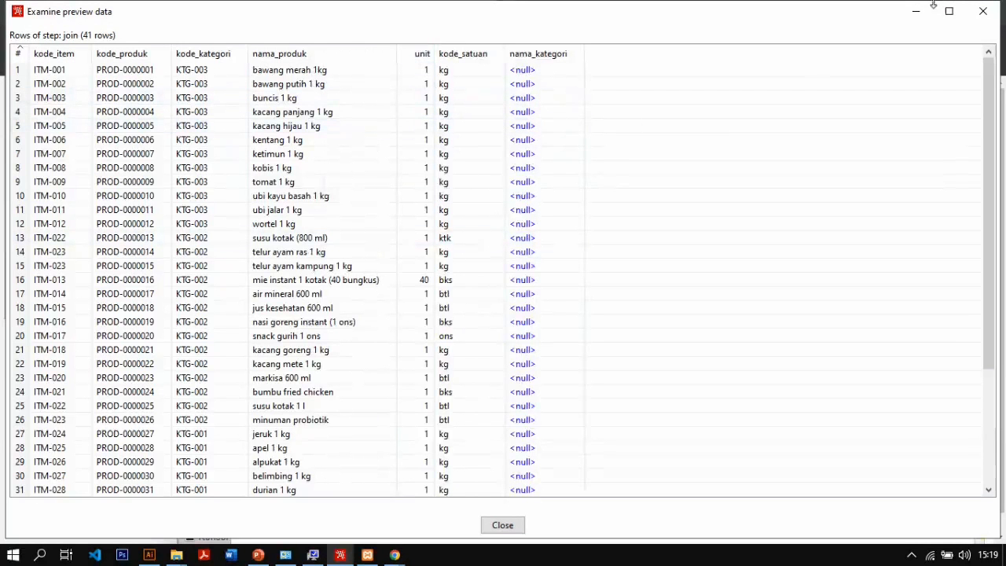
left_click(981, 14)
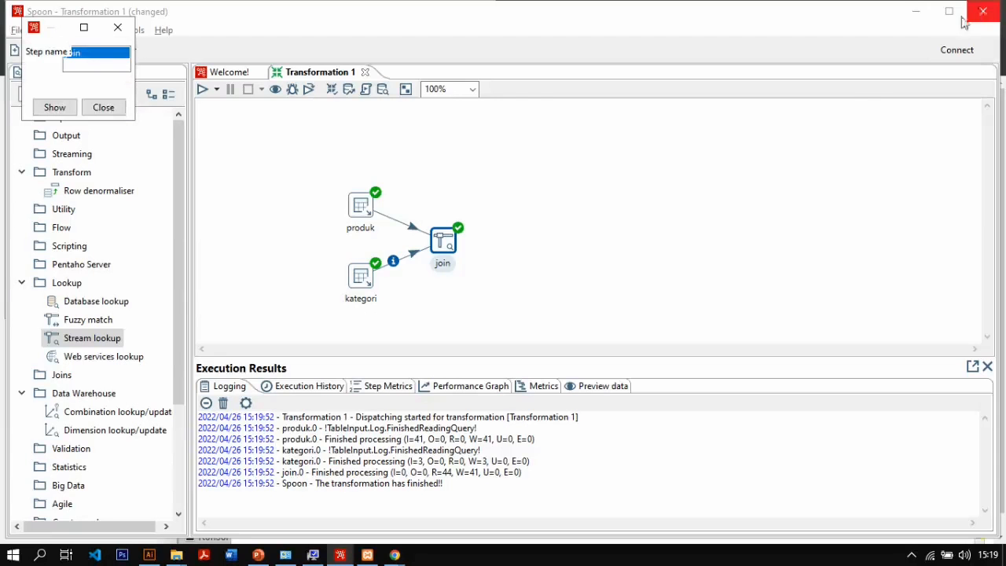
double_click(361, 275)
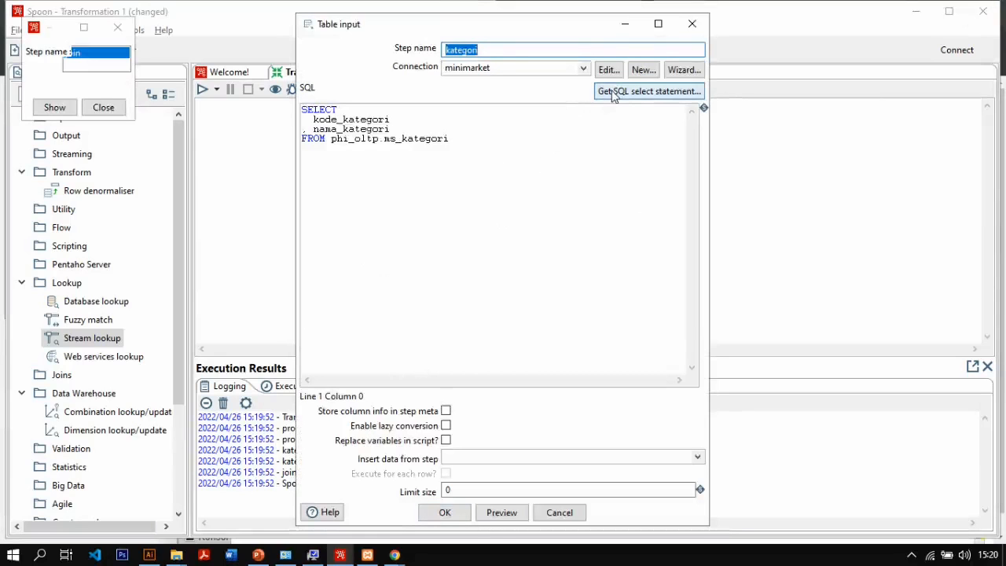
left_click(691, 25)
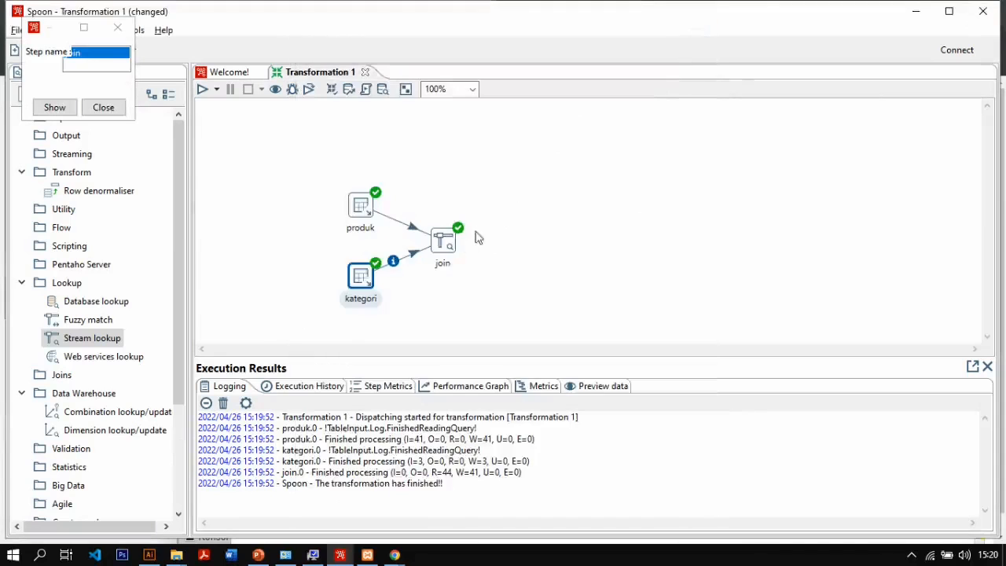
Step: Change the join step's lookup field to kode_kategori so it matches the kode_kategori key
double_click(442, 244)
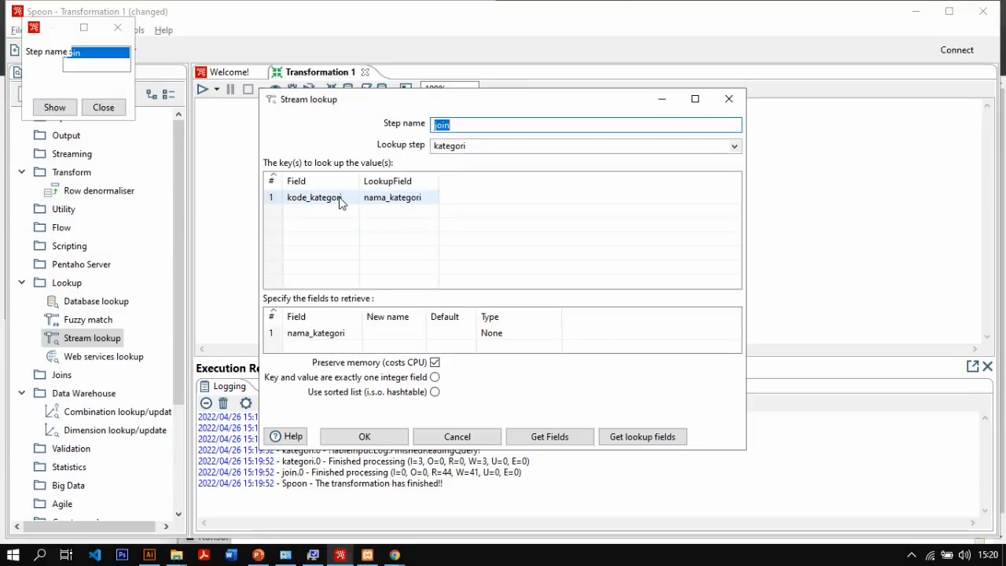
left_click(420, 199)
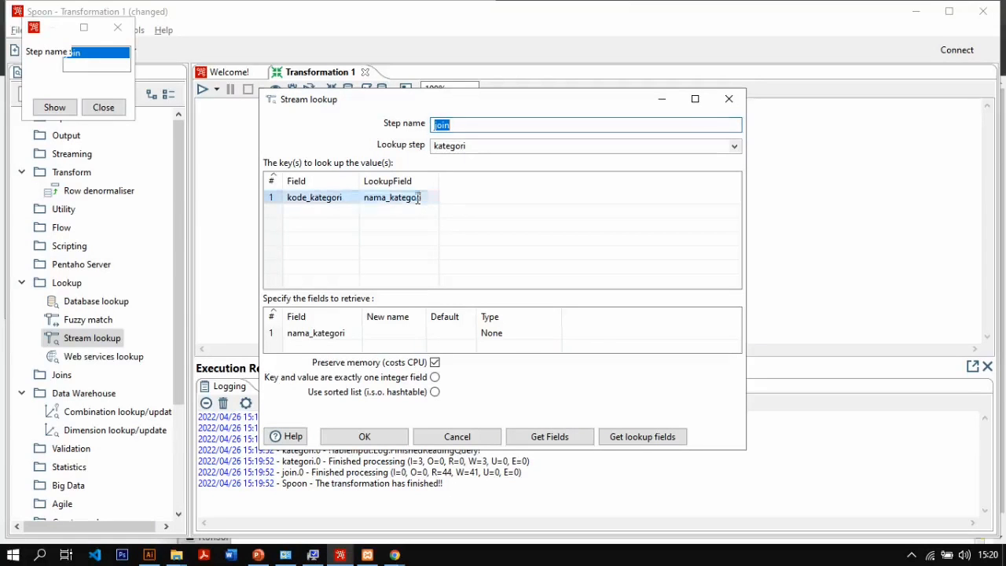
left_click(433, 197)
left_click(431, 209)
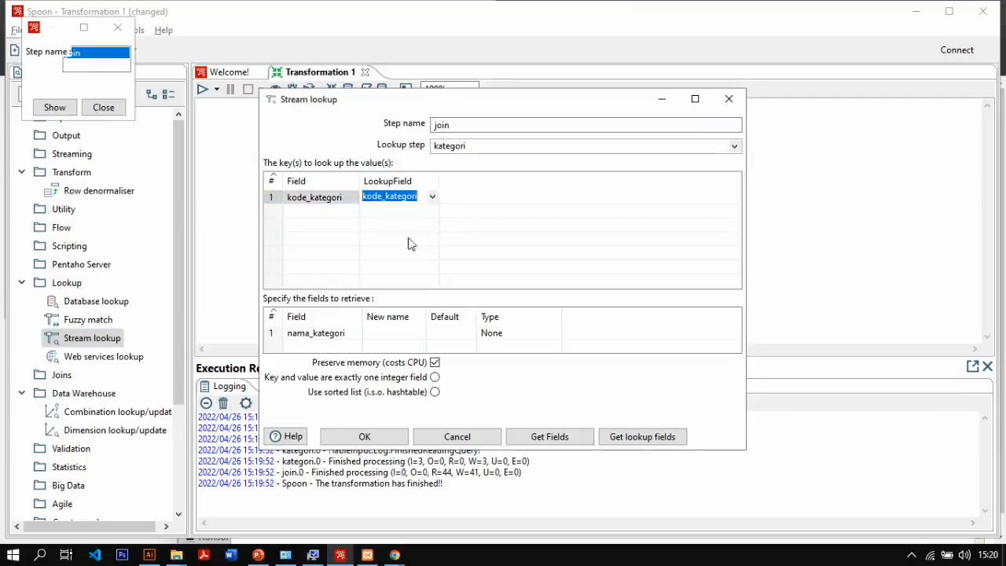
left_click(364, 436)
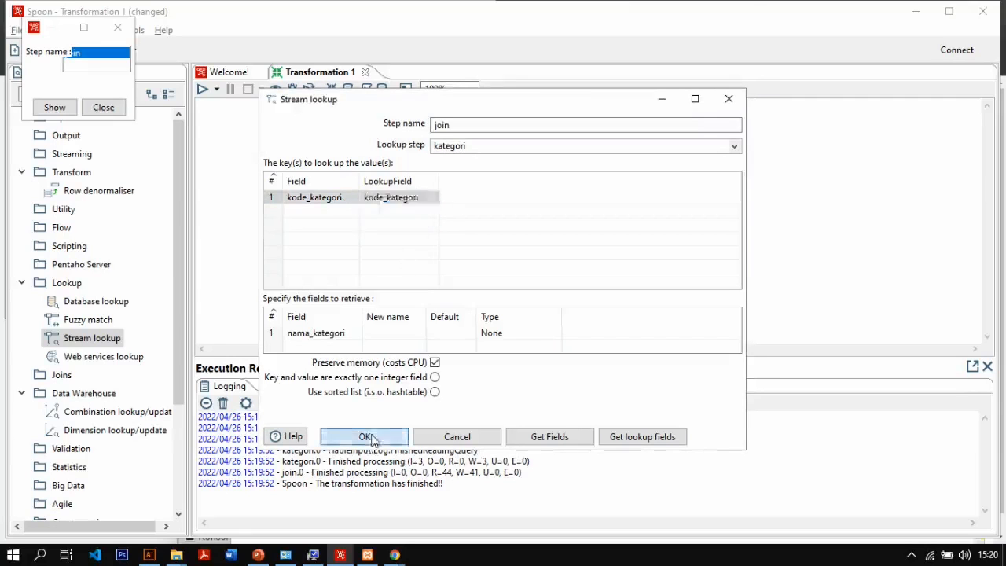
Step: Preview the join step's rows again to check the nama_kategori column, and close the preview windows
right_click(452, 238)
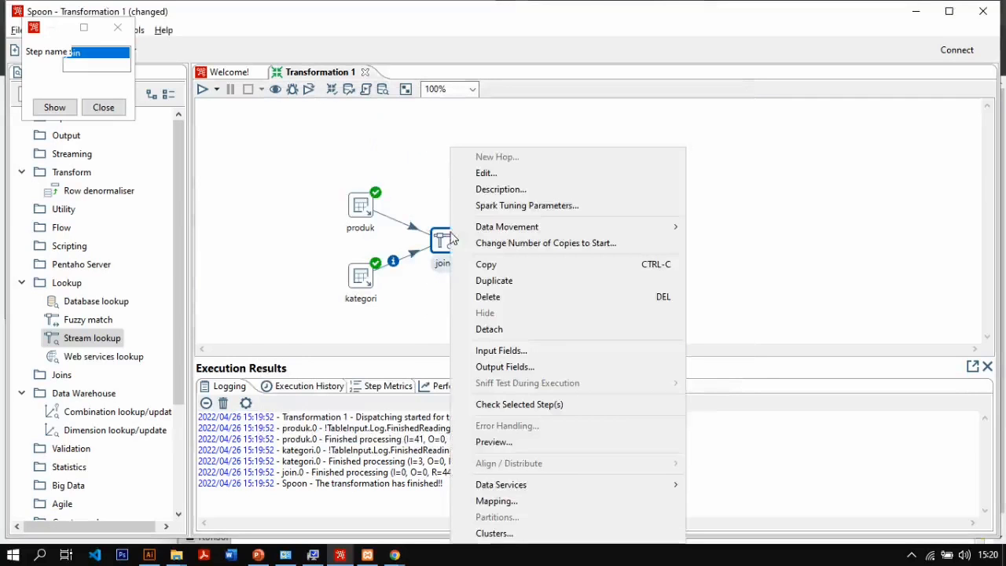
left_click(507, 442)
left_click(451, 416)
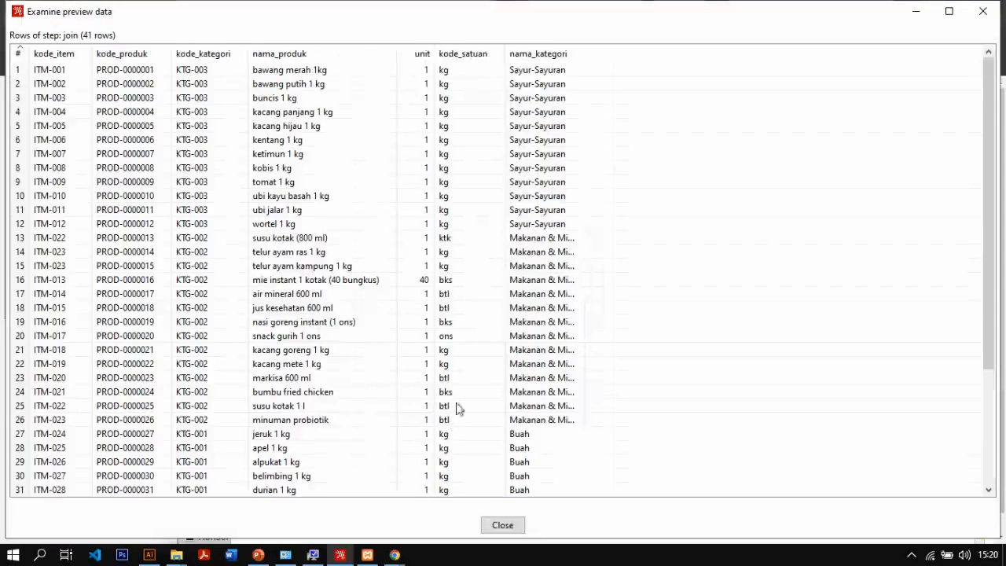
left_click(512, 526)
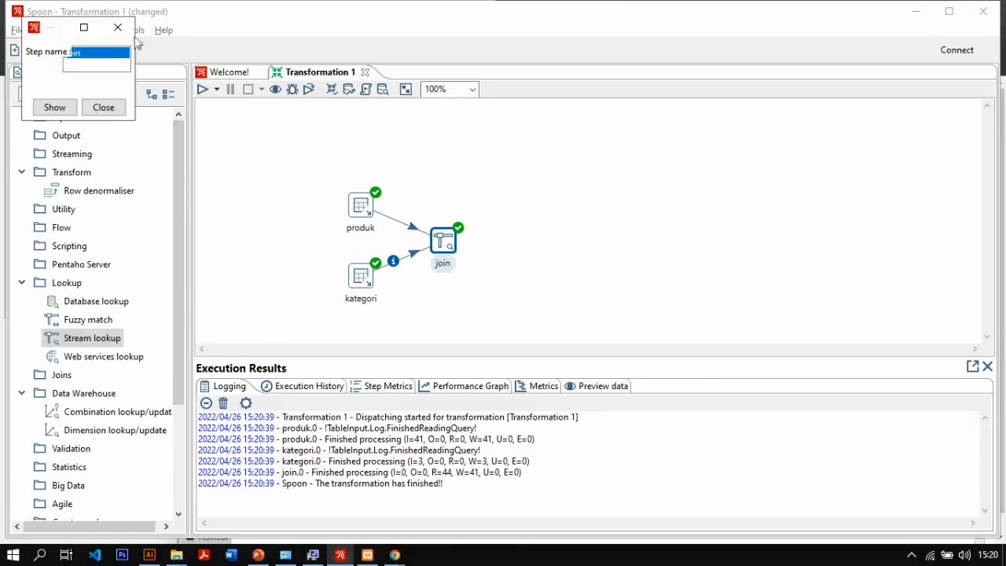
left_click(104, 107)
Step: Find the Concat fields step by searching for "conca" and add it to the canvas beside join
double_click(66, 93)
type("conca")
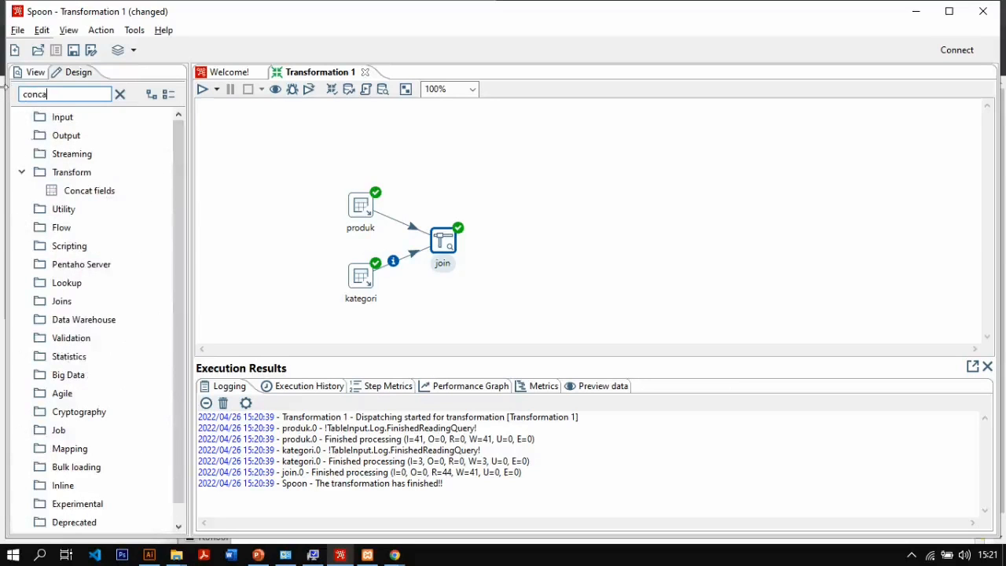
left_click_drag(66, 195, 527, 248)
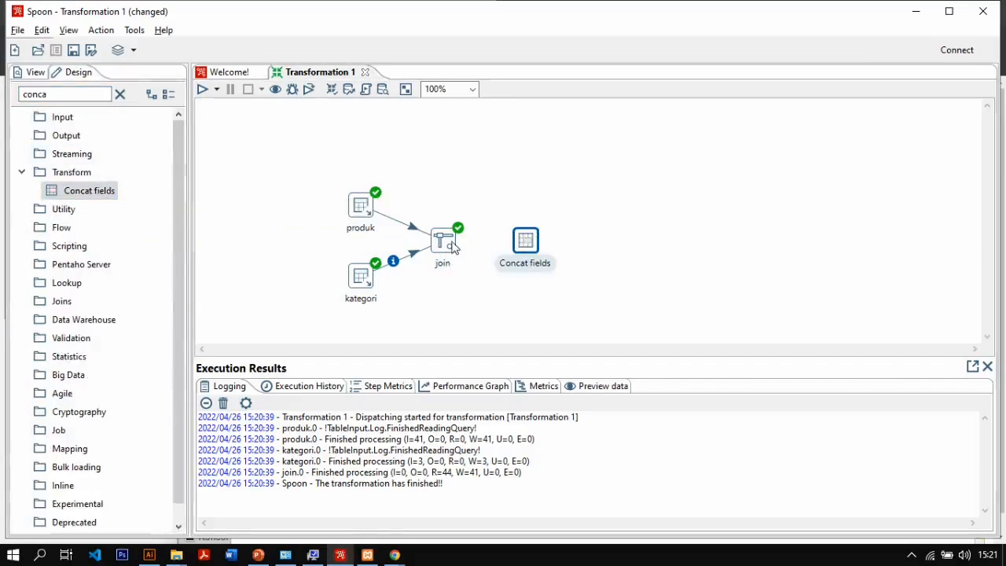
Step: Connect the join step to the Concat fields step with a hop
left_click(452, 248)
mouse_move(452, 250)
left_click_drag(462, 286, 526, 242)
left_click(526, 240)
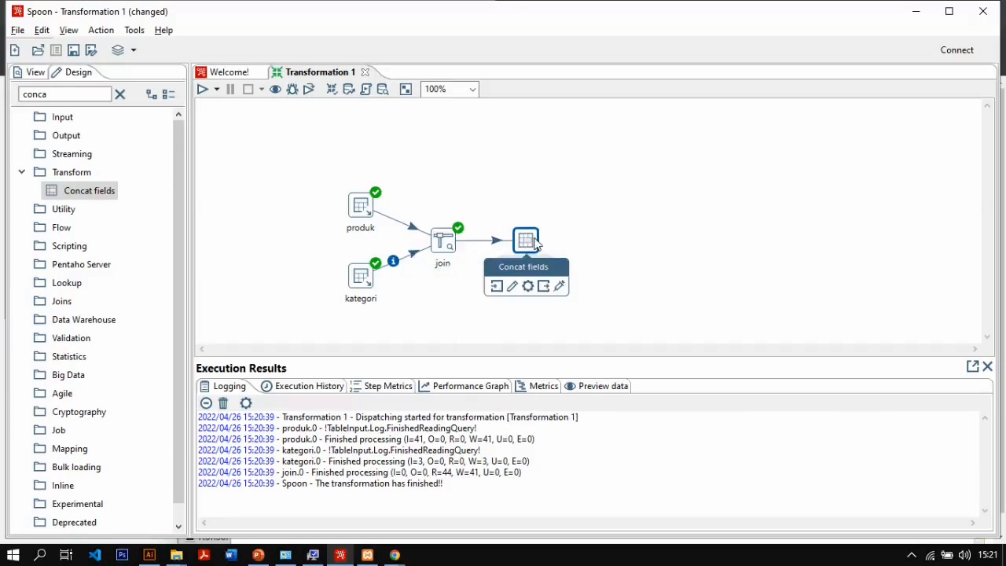
Step: Set the Concat fields target field name to "nama dan jenis produk" and remove the semicolon separator
double_click(525, 240)
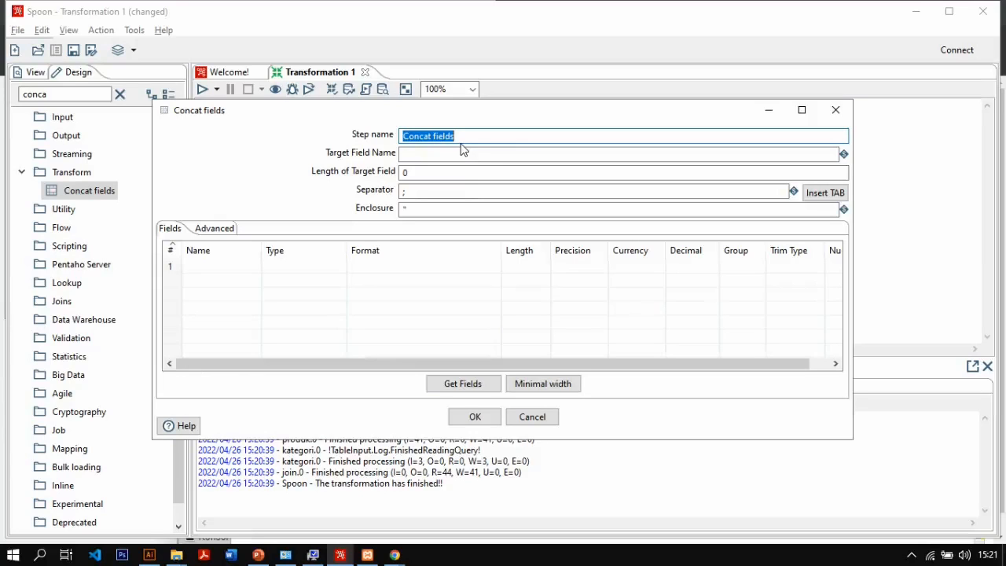
left_click(460, 154)
type("nama dan ")
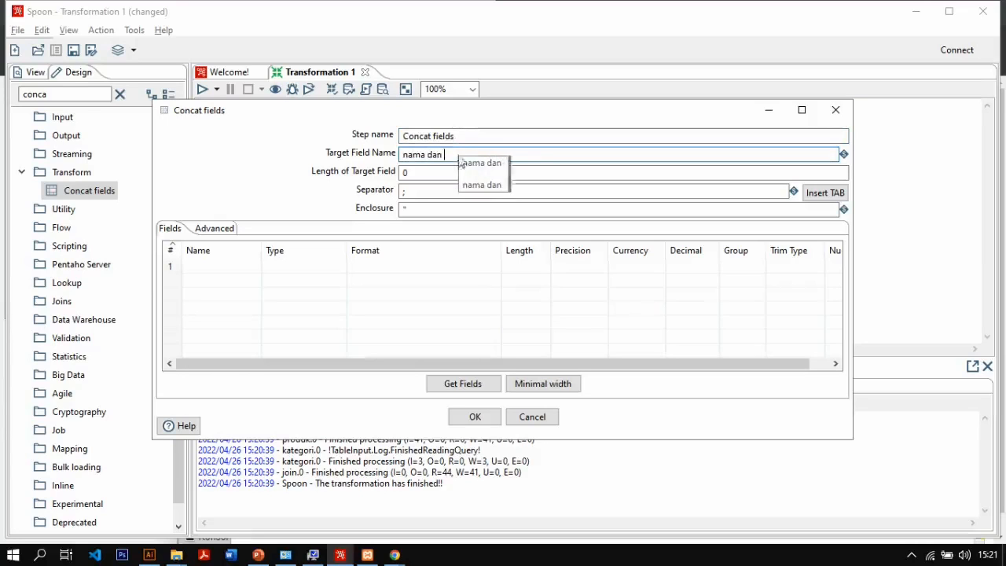
type("jenis produk")
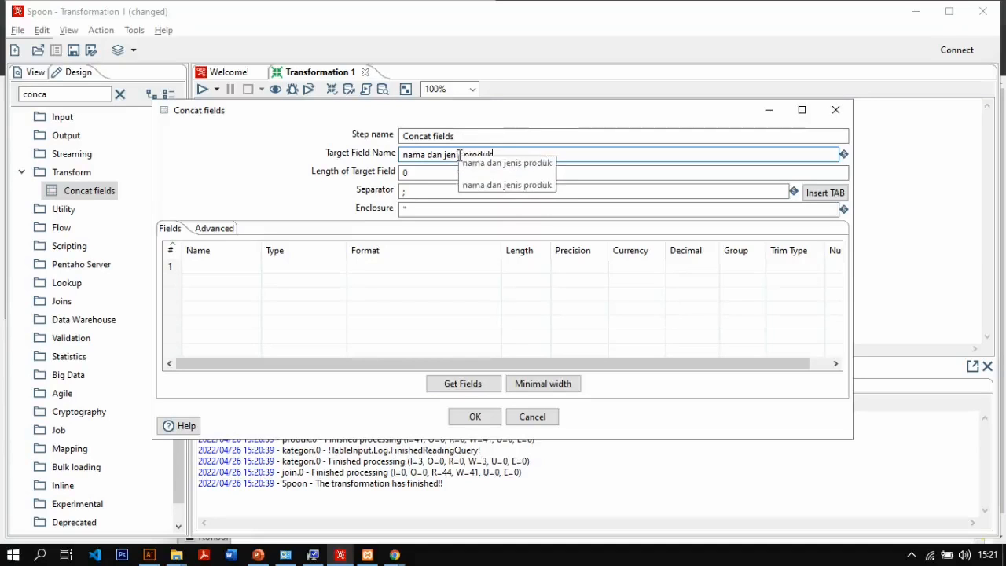
left_click(406, 190)
key("BackSpace")
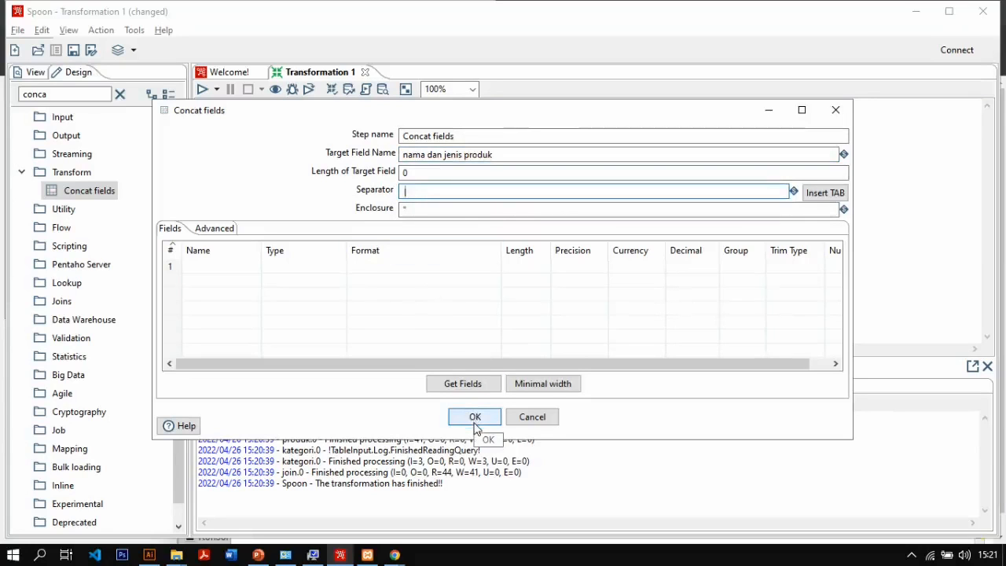
Step: Add nama_produk and nama_kategori as the fields to concatenate, in that order
left_click(214, 271)
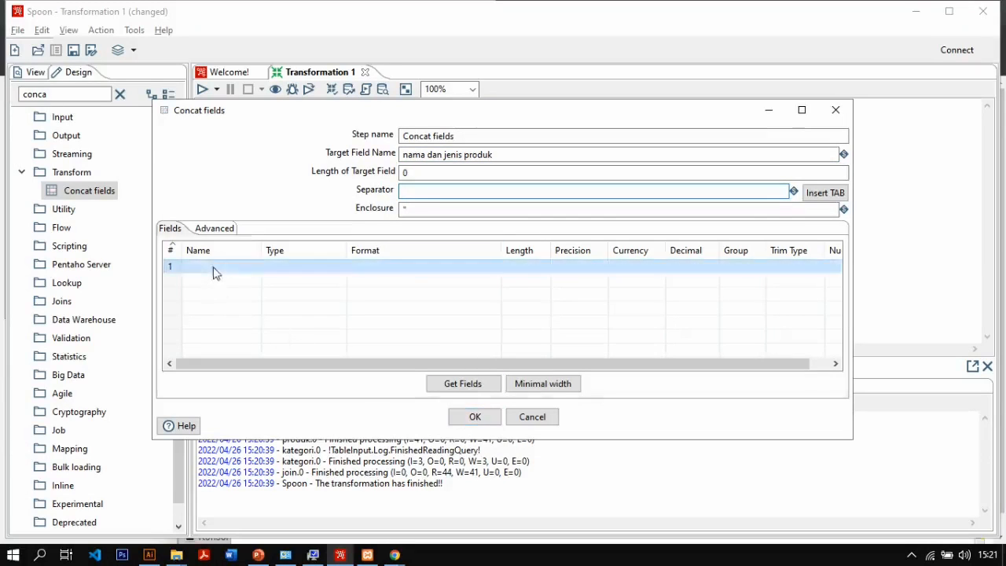
left_click(255, 267)
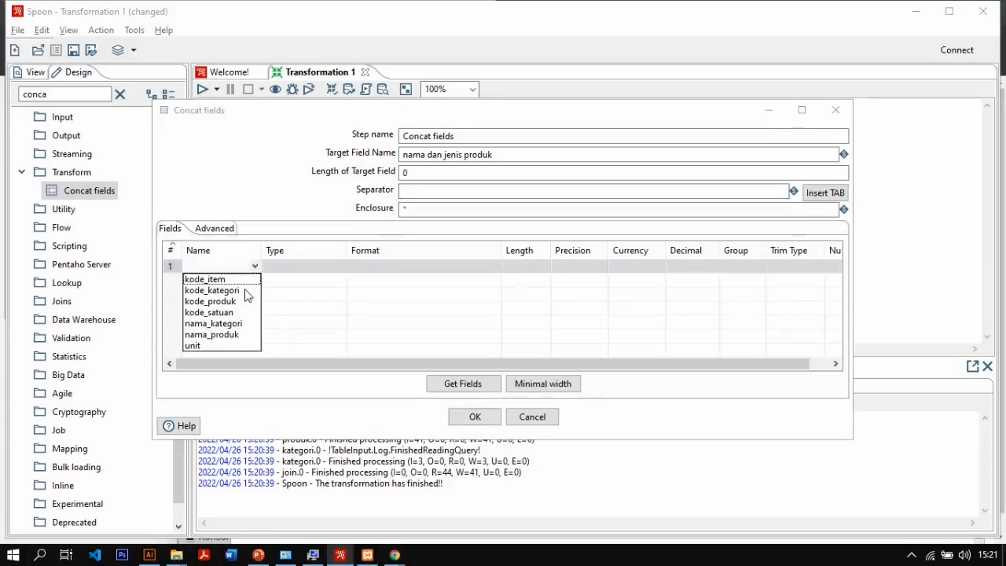
left_click(229, 334)
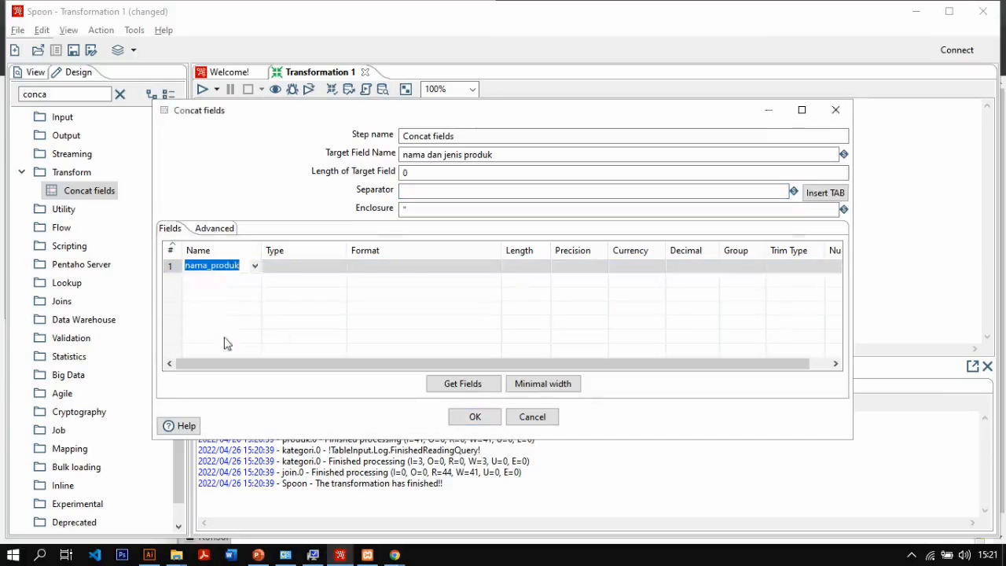
left_click(232, 279)
left_click(255, 279)
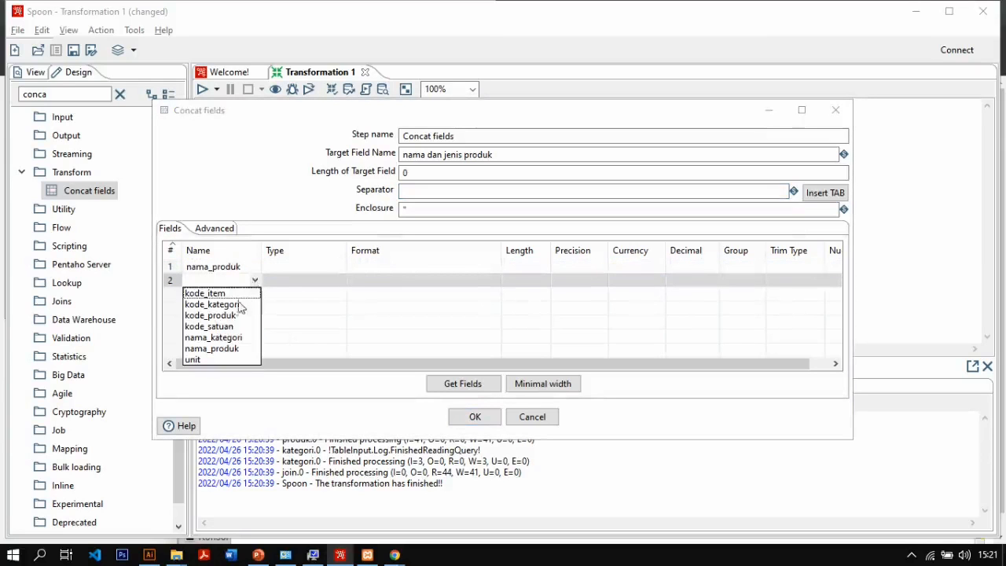
left_click(233, 337)
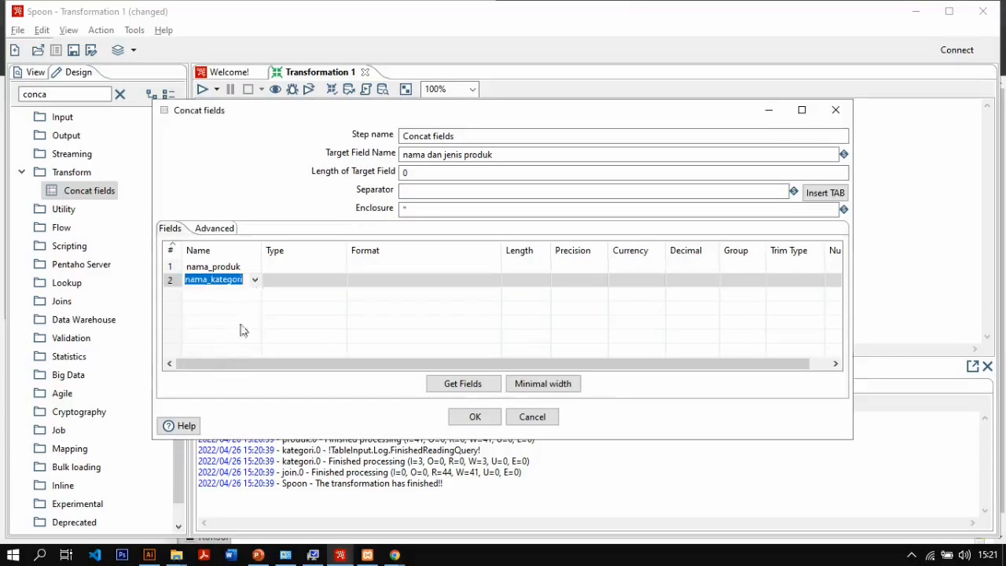
Step: Set the type of both nama_produk and nama_kategori to String and apply the Concat fields settings
left_click(318, 270)
left_click(340, 267)
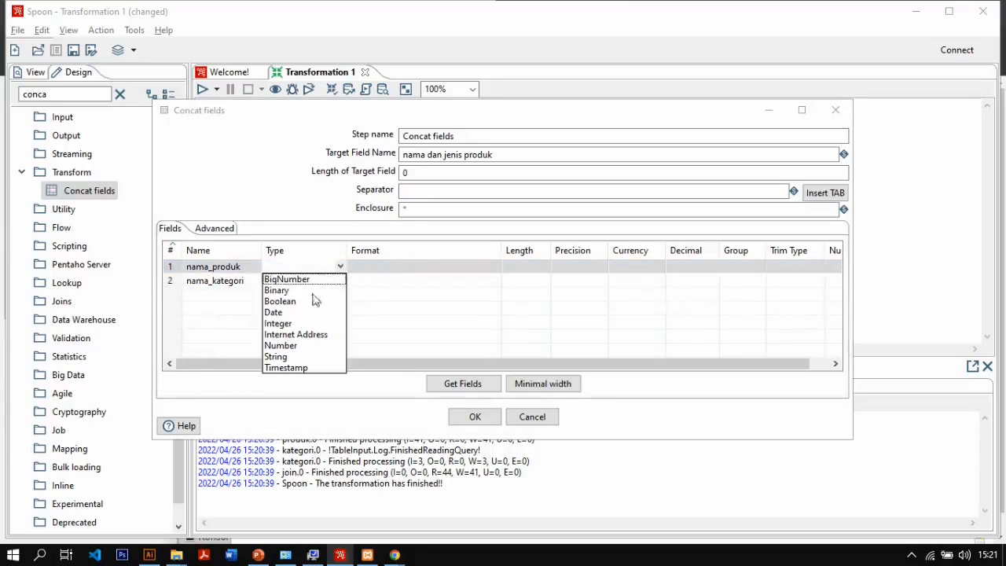
left_click(277, 356)
left_click(338, 281)
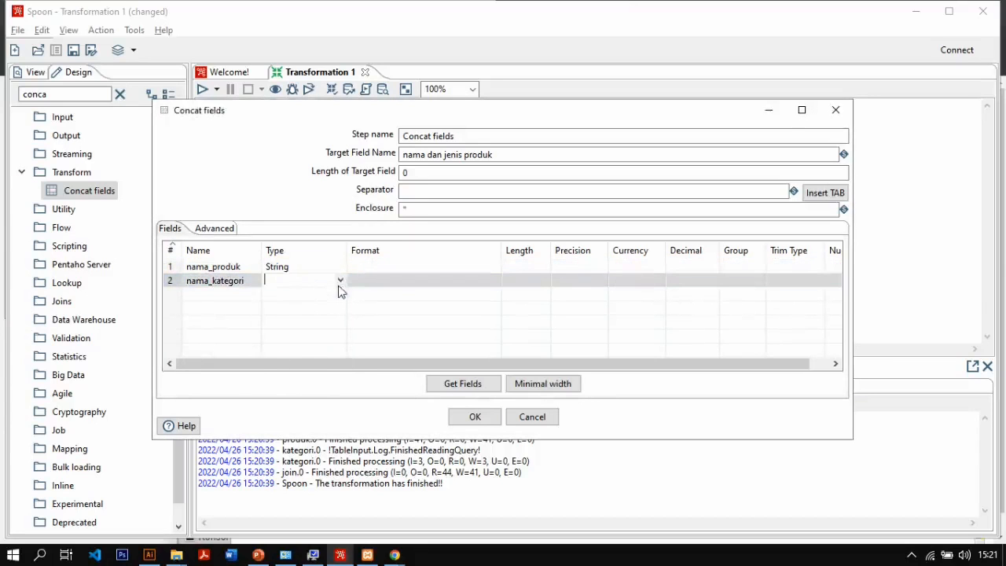
left_click(339, 280)
left_click(277, 370)
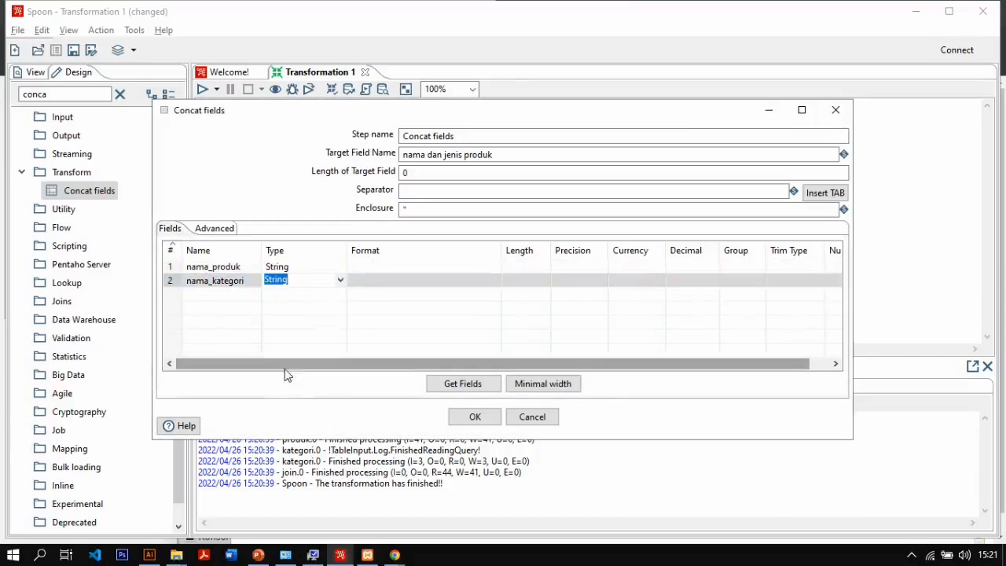
left_click(476, 416)
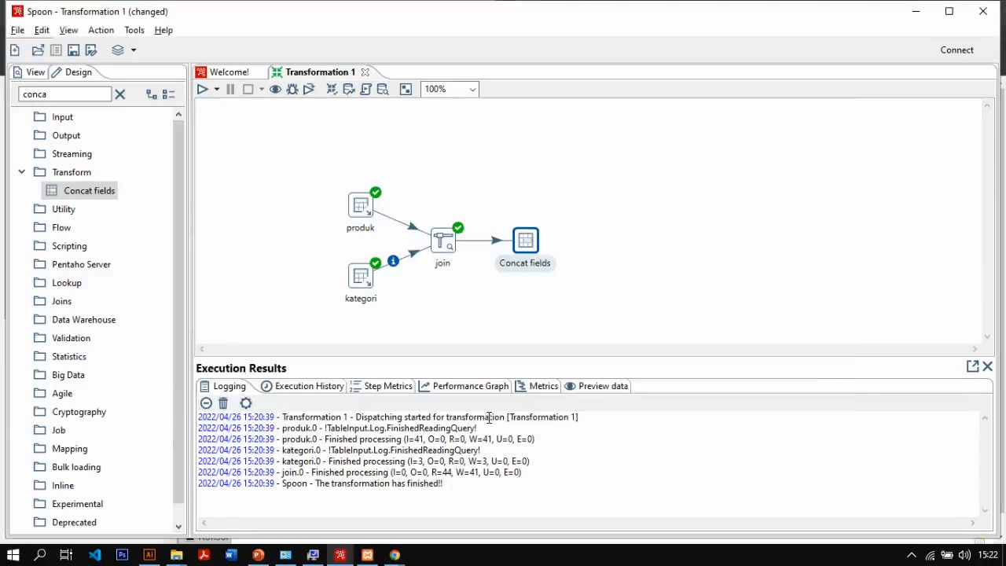
Step: Preview the output rows of the Concat fields step with a quick launch, and close the preview windows
right_click(523, 243)
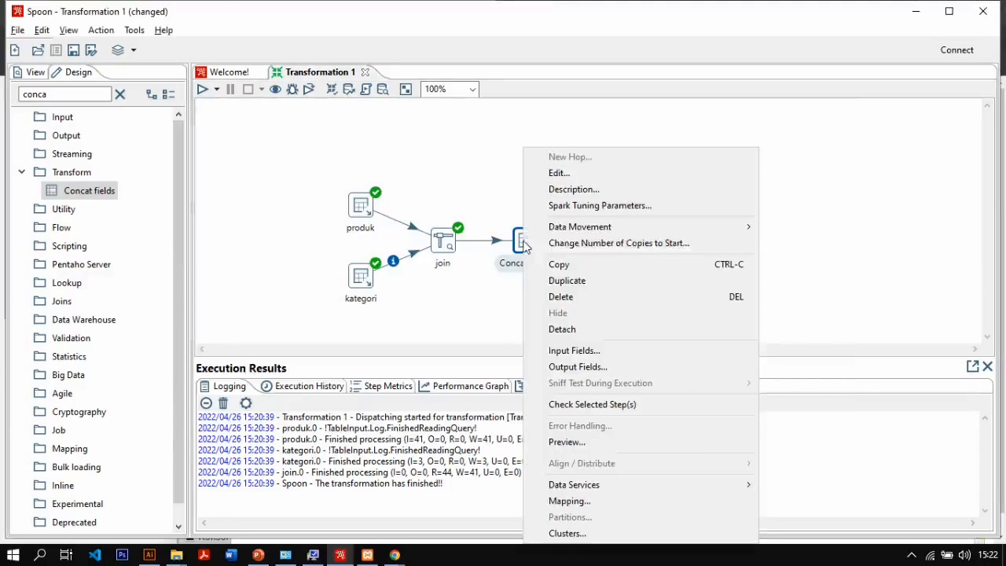
left_click(578, 442)
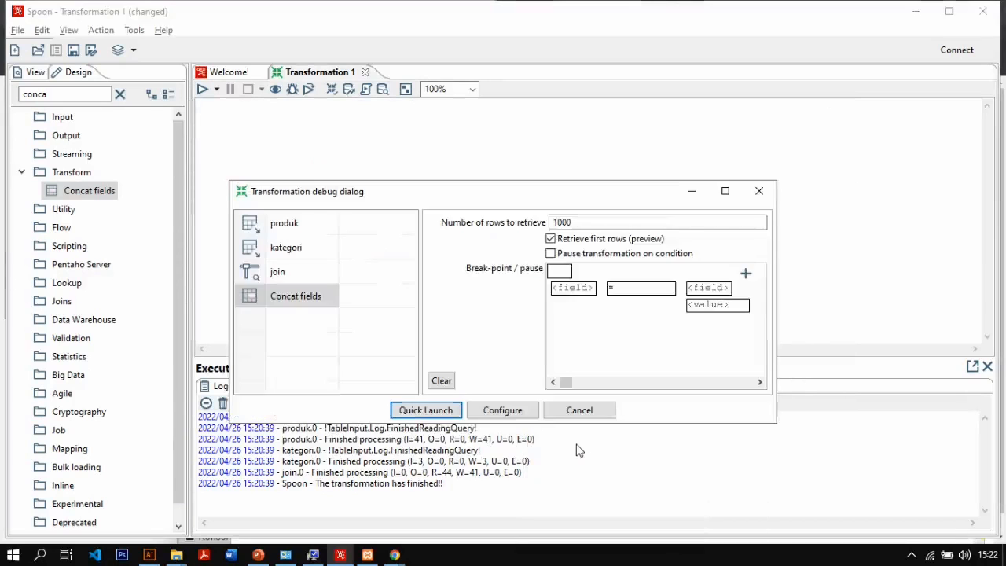
left_click(392, 413)
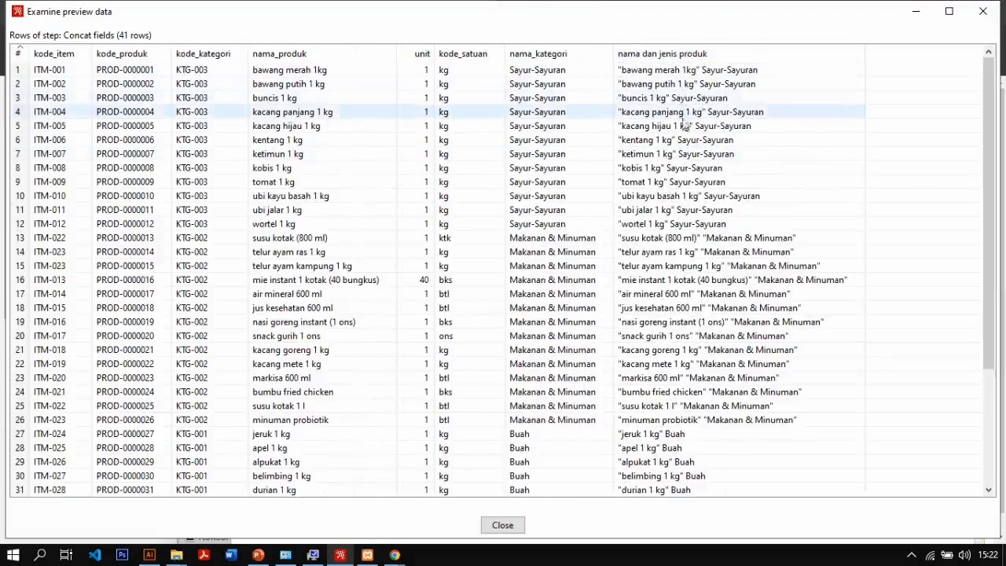
left_click(502, 525)
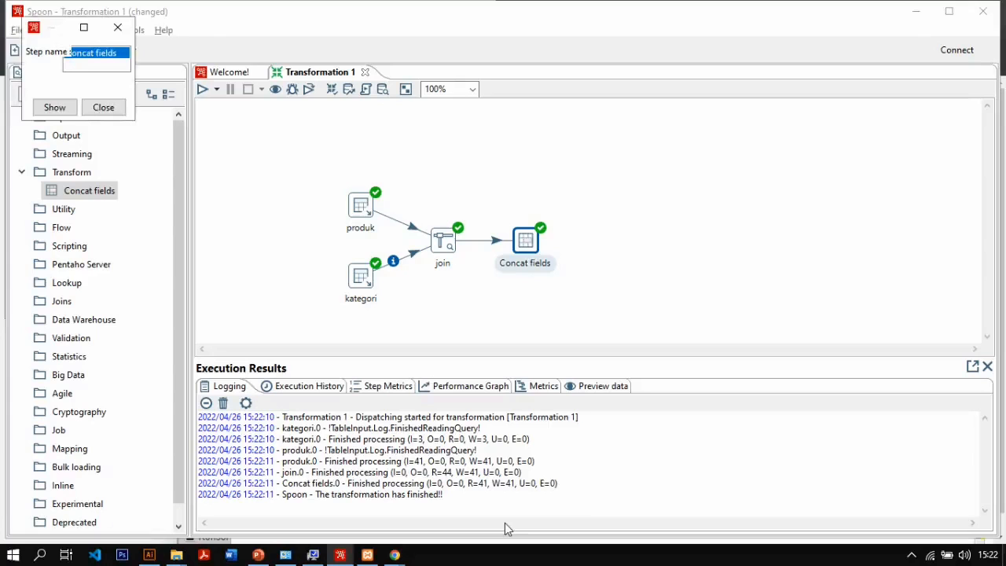
left_click(115, 111)
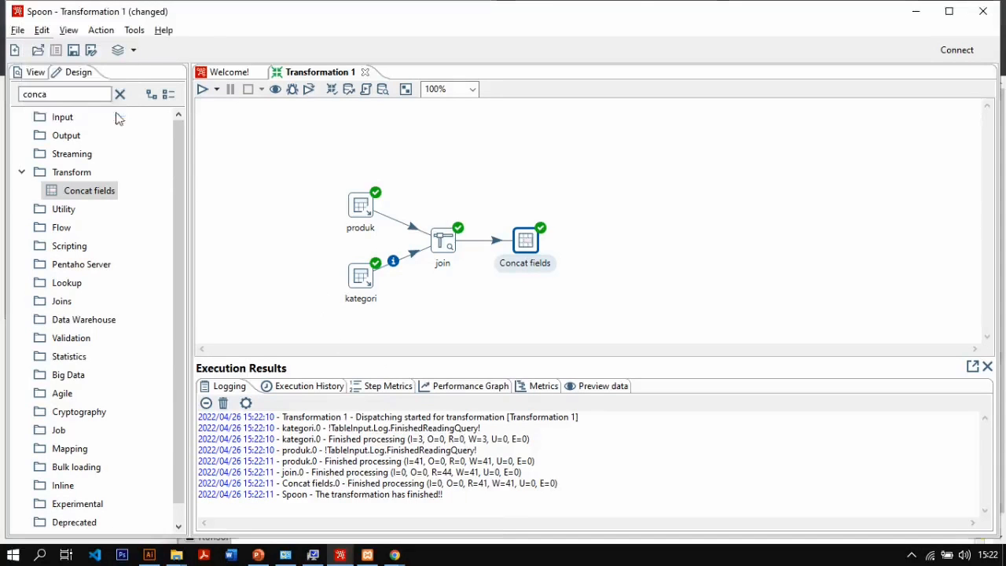
Step: Add an Add sequence step after Concat fields and connect the two with a hop from Concat fields
double_click(31, 94)
type("ad")
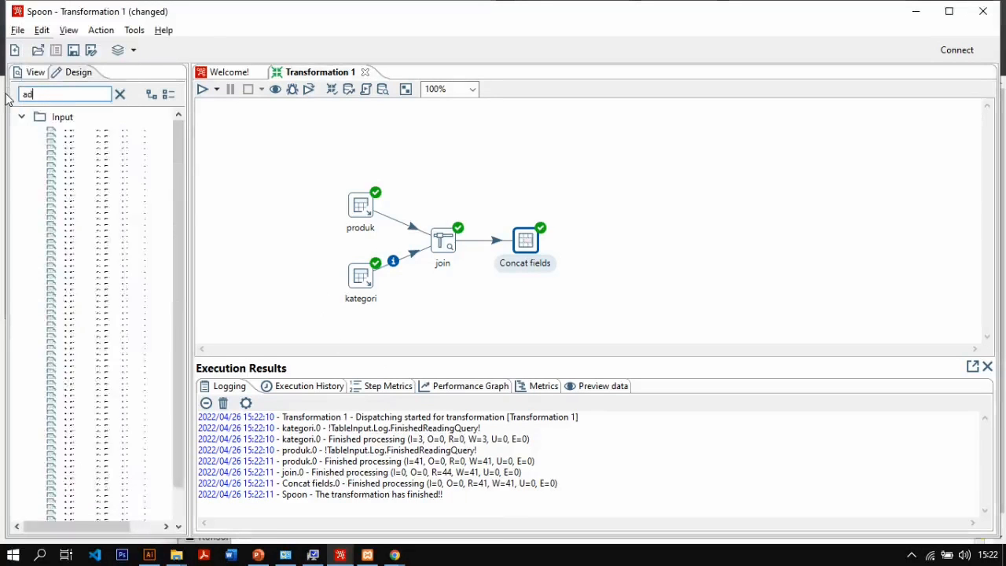
type("d")
left_click_drag(98, 265, 619, 240)
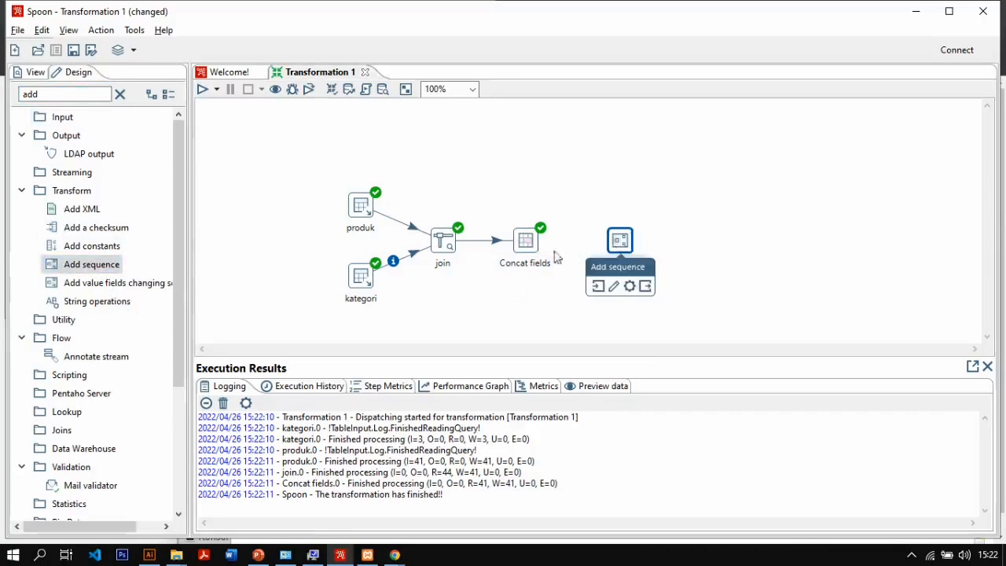
mouse_move(535, 255)
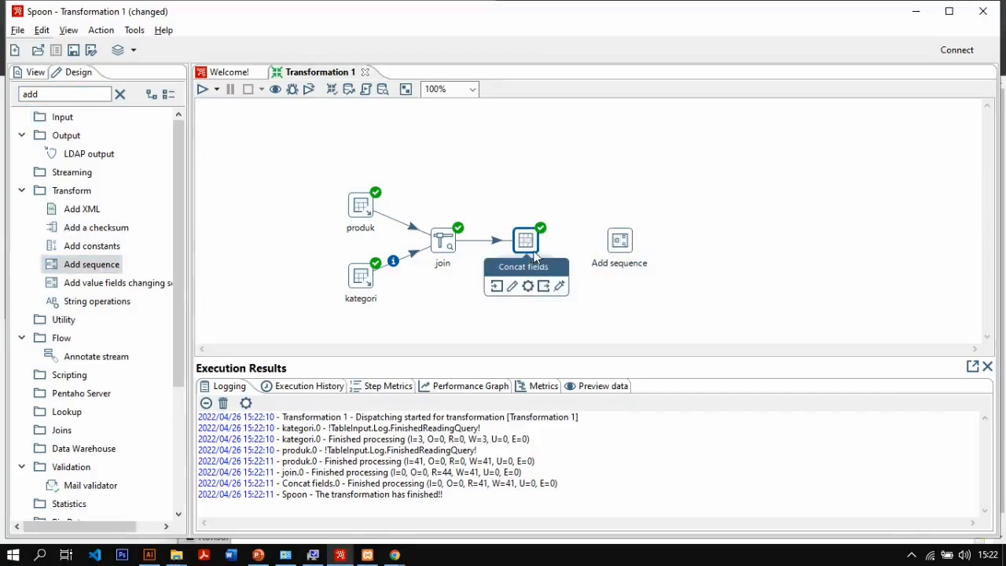
left_click_drag(550, 286, 618, 246)
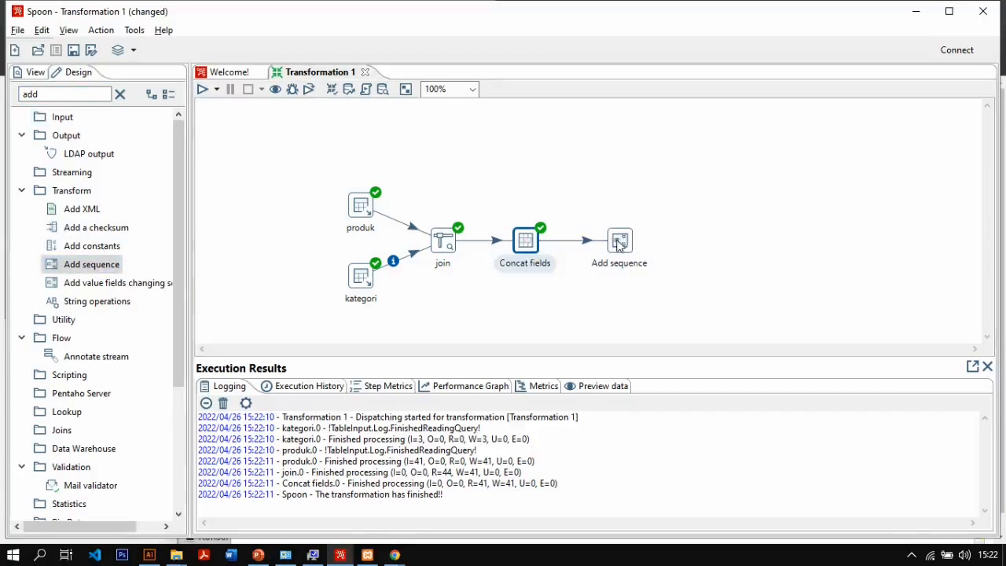
Step: Set the Add sequence step's name of value to SK_produk and apply the settings
double_click(619, 241)
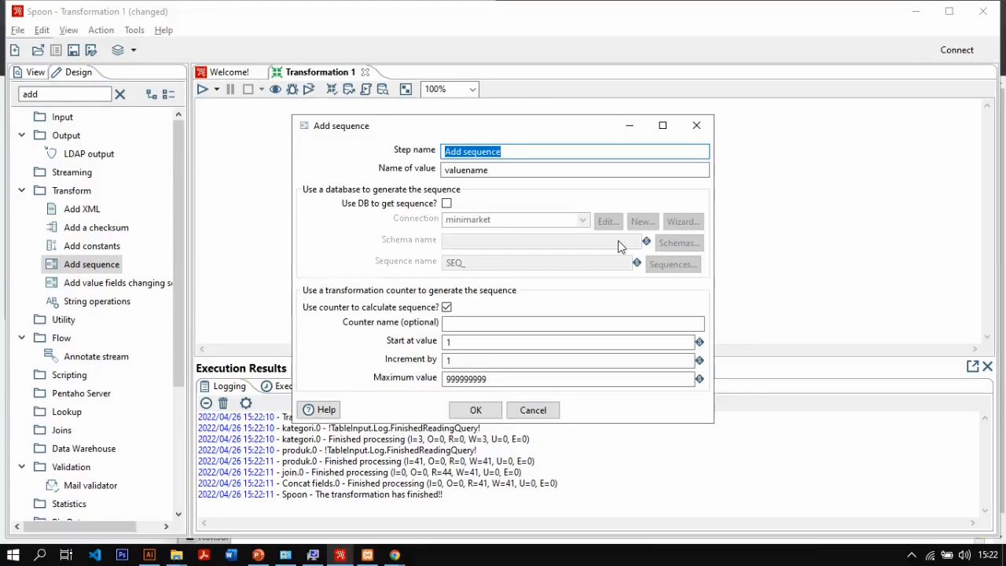
left_click_drag(499, 170, 419, 171)
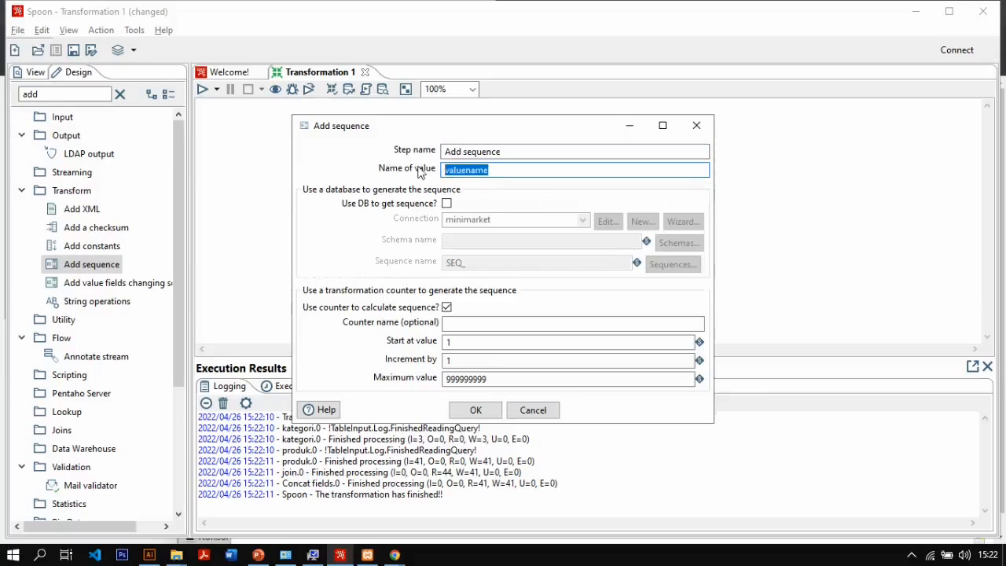
type("SK_produk")
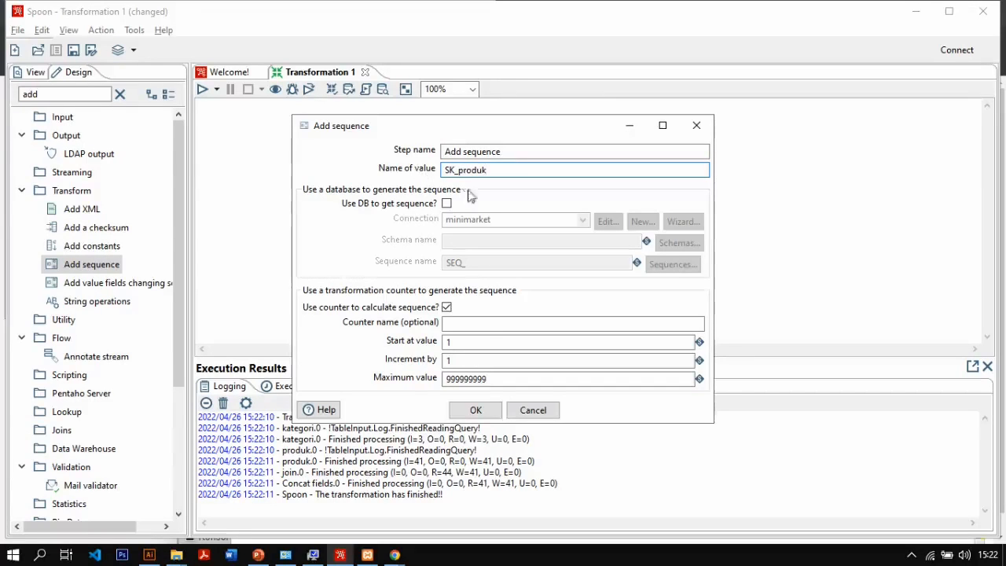
left_click(475, 411)
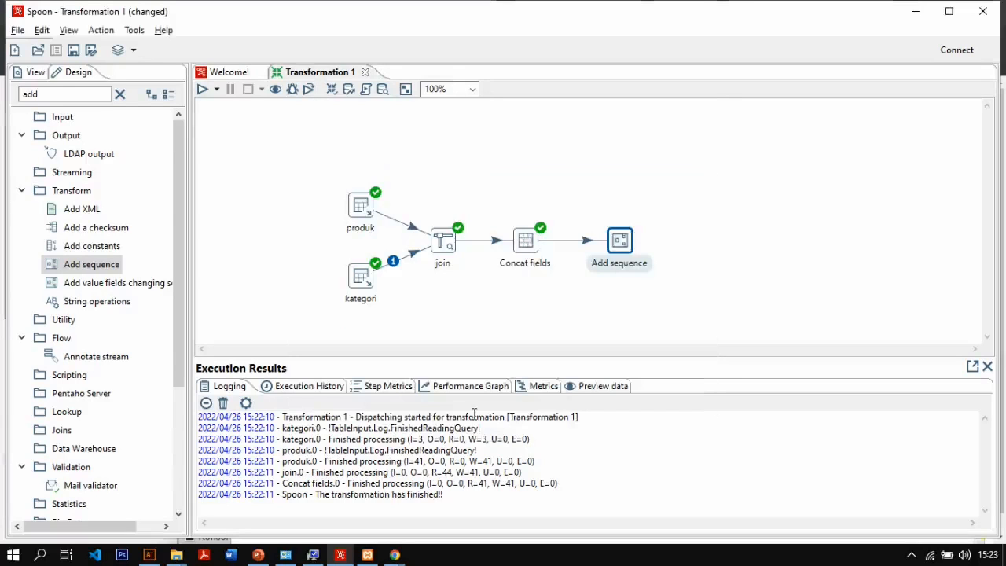
Step: Preview the output rows of the Add sequence step with a quick launch, and close the preview windows
right_click(613, 240)
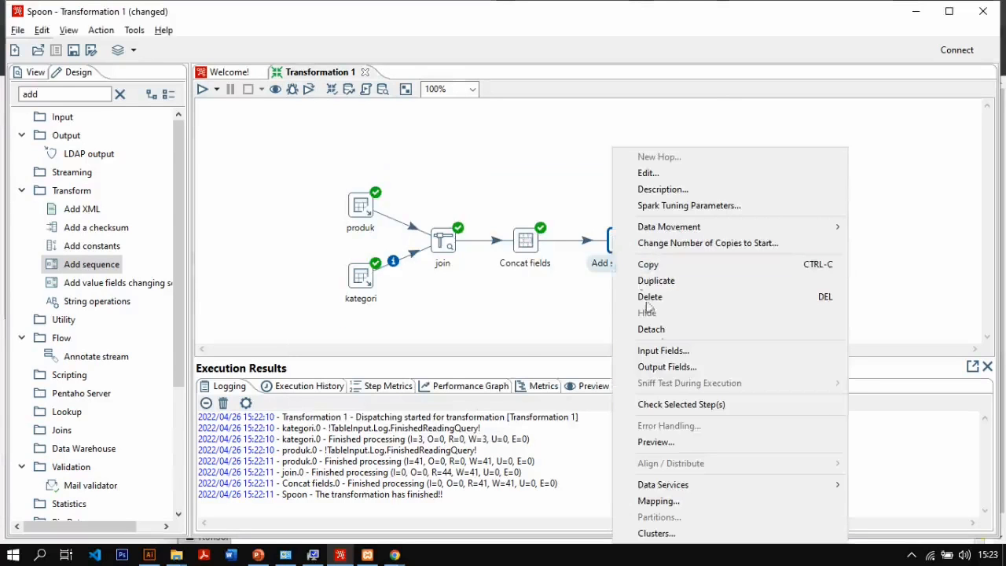
left_click(686, 444)
left_click(425, 409)
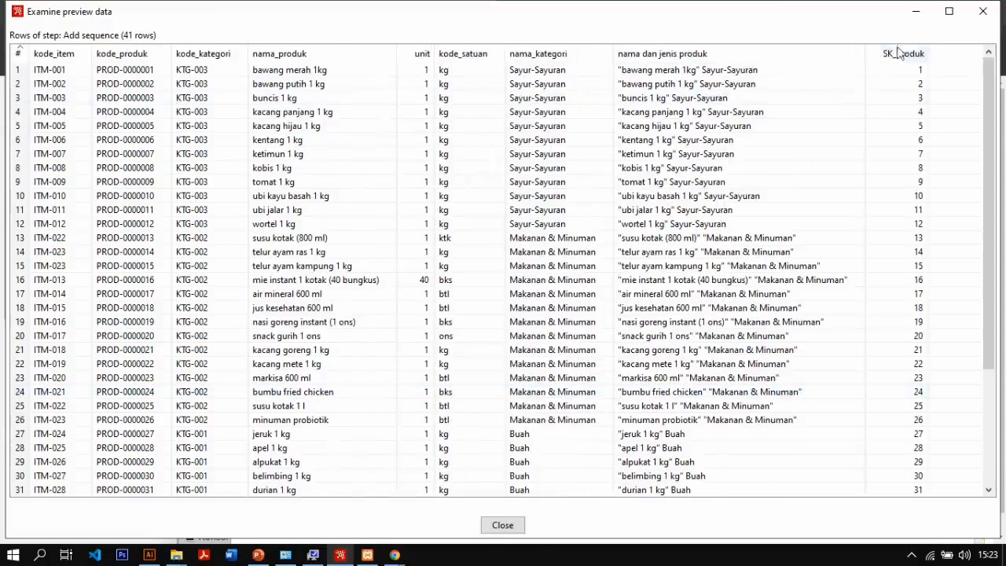
left_click(503, 526)
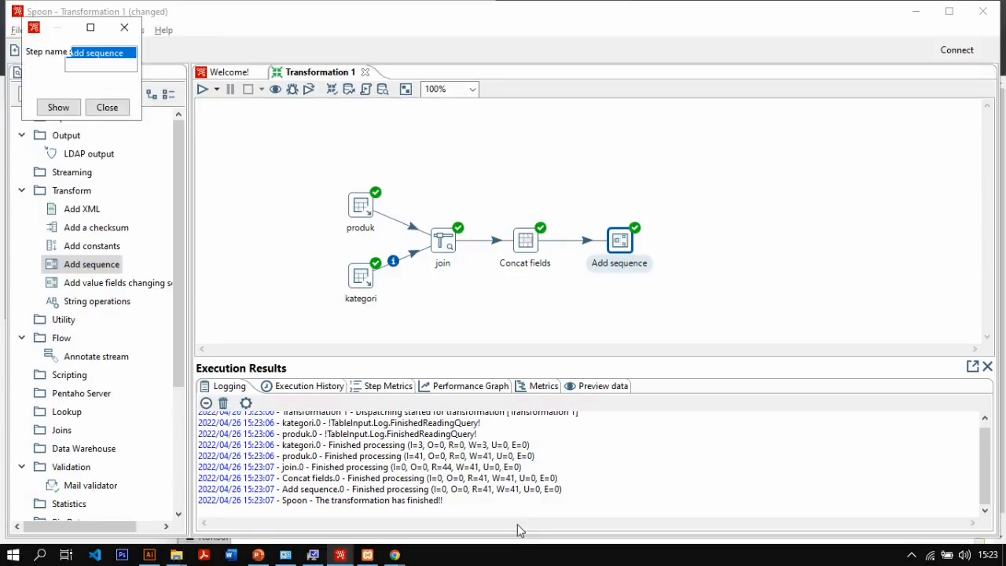
left_click(107, 106)
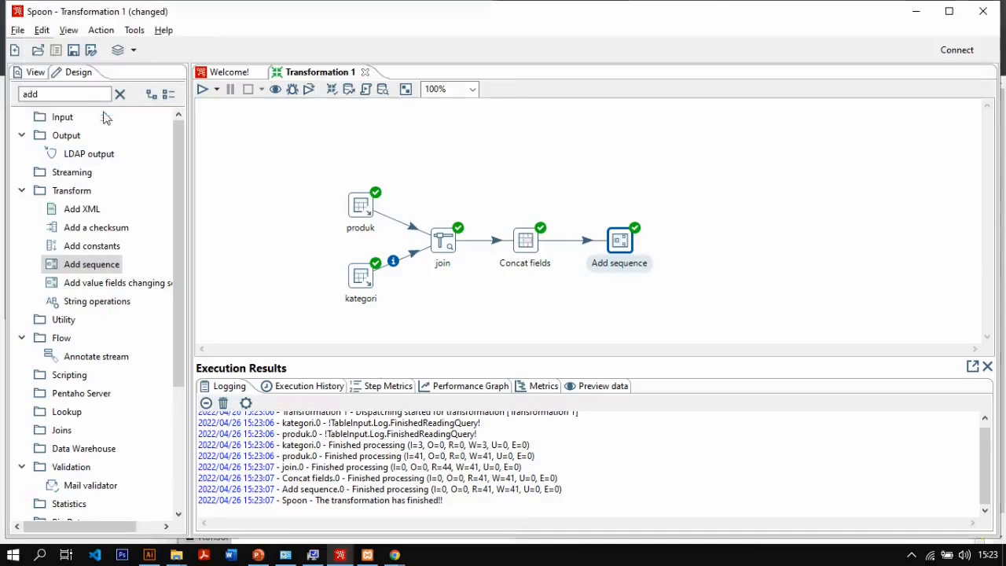
Step: Add a Select values step after Add sequence and connect Add sequence to it with a hop
left_click_drag(70, 97, 3, 95)
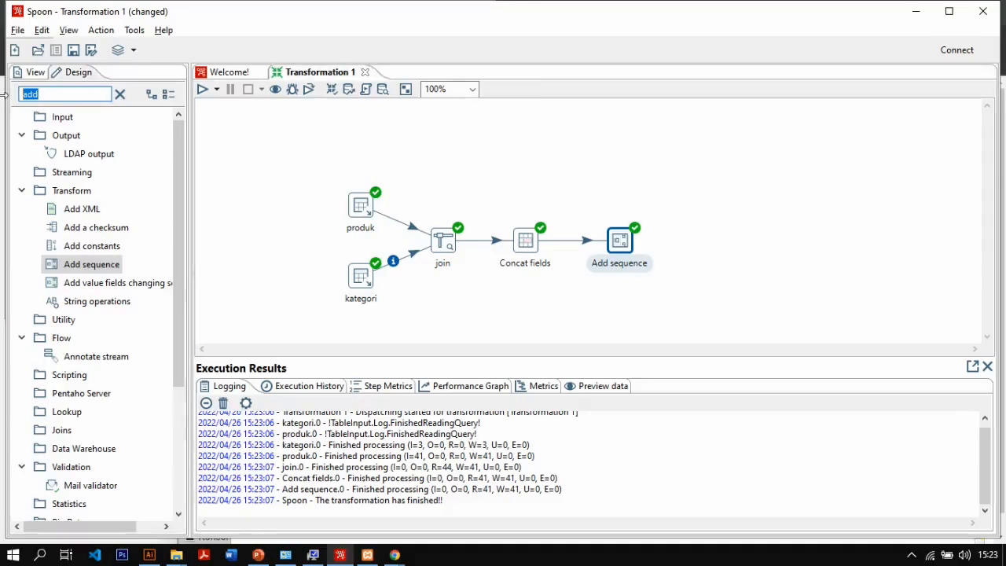
type("sele")
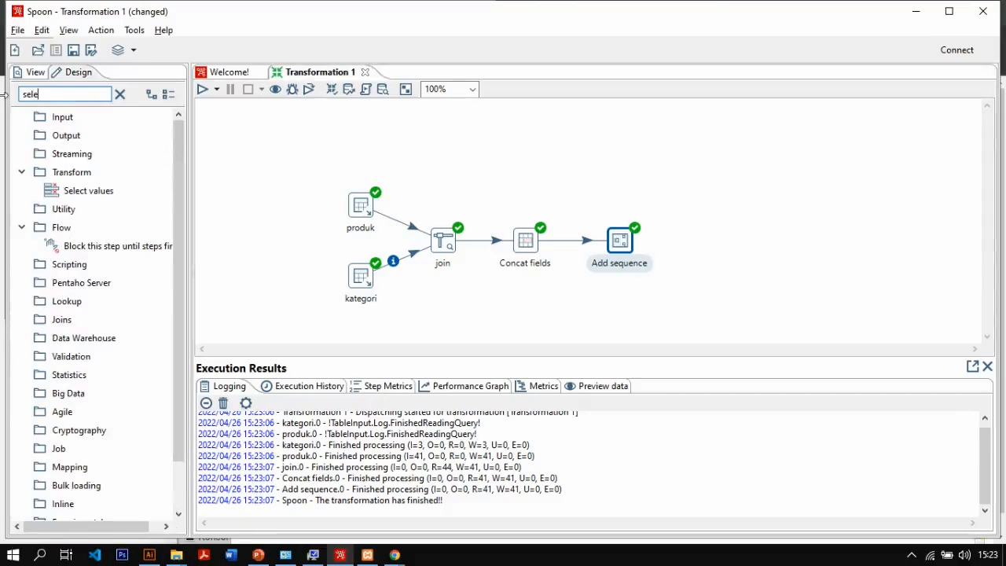
left_click_drag(69, 191, 691, 250)
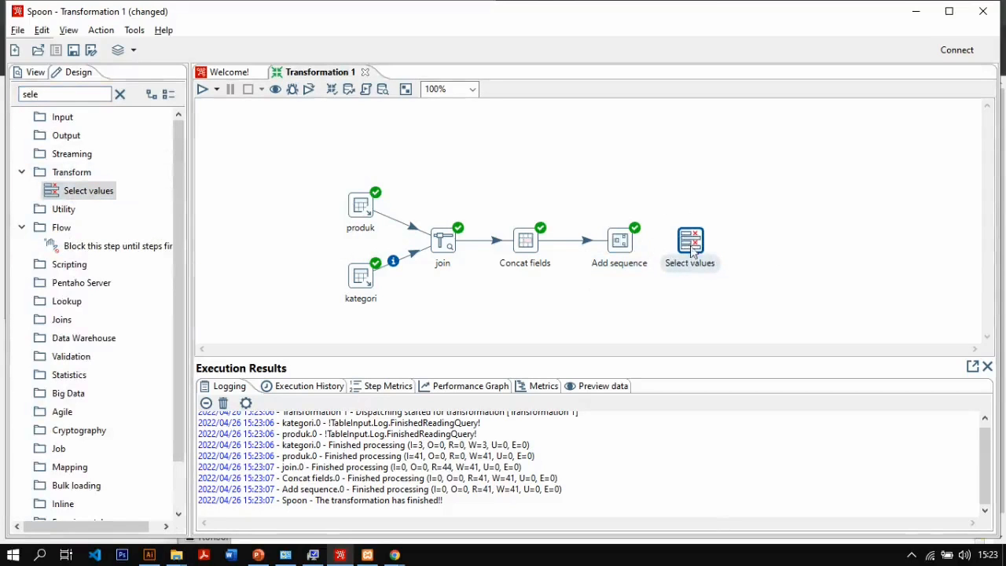
left_click(629, 250)
mouse_move(631, 255)
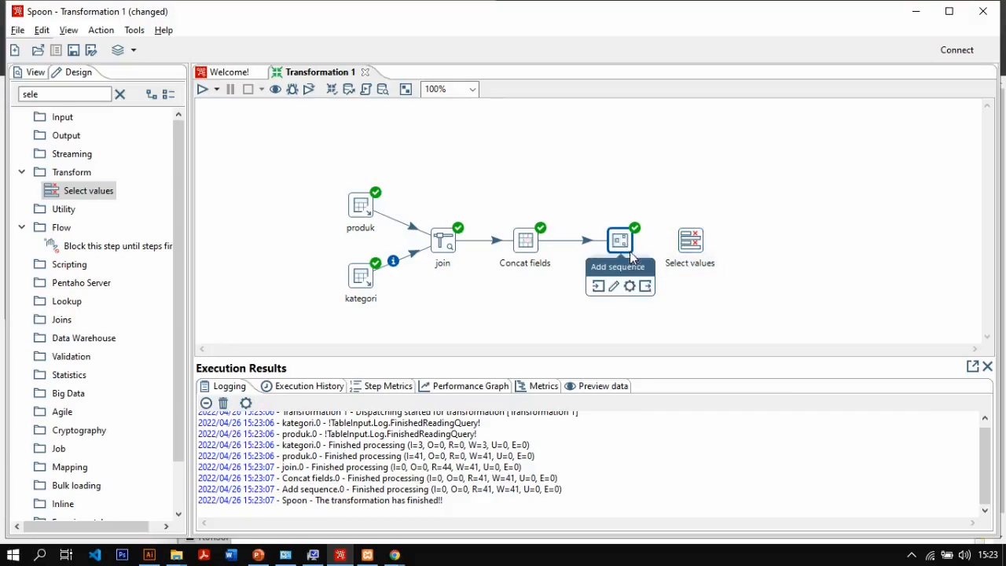
left_click_drag(647, 286, 697, 246)
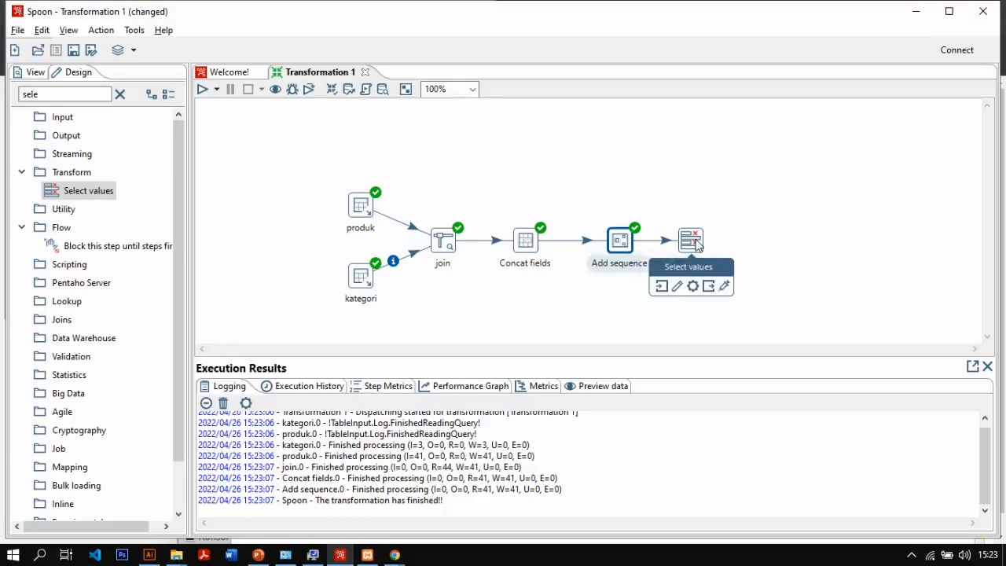
Step: Rename the Select values step as "select value" and load the incoming fields into its selection list
double_click(696, 246)
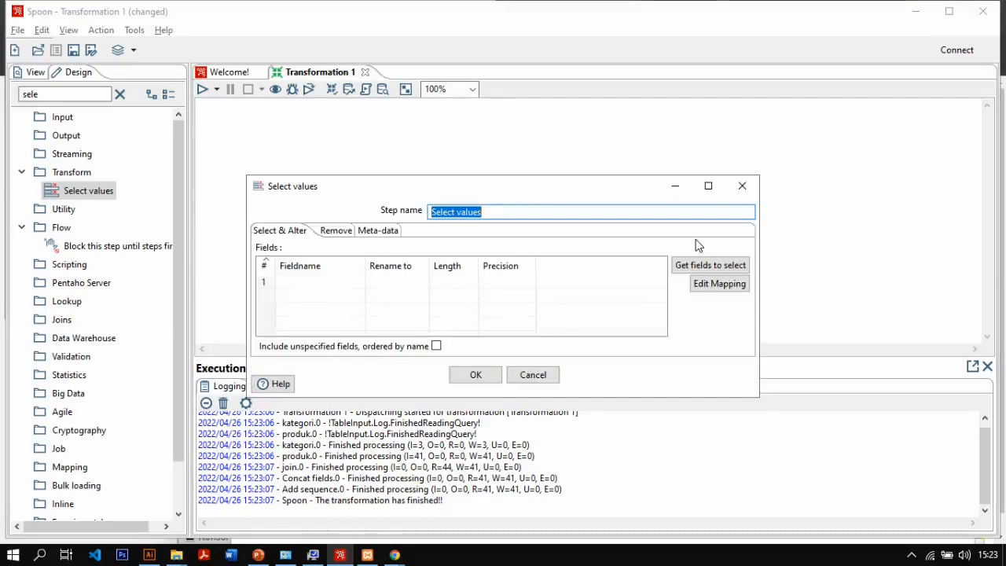
type("select value")
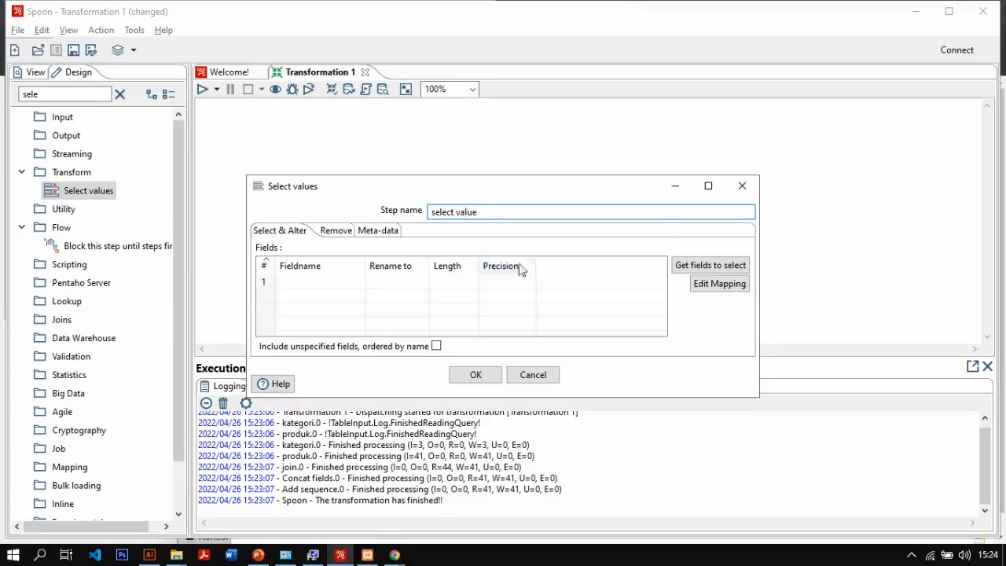
left_click(712, 272)
Step: Replace the first field in the Select values list, kode_item, with SK_produk
left_click(338, 285)
left_click(338, 283)
left_click(380, 281)
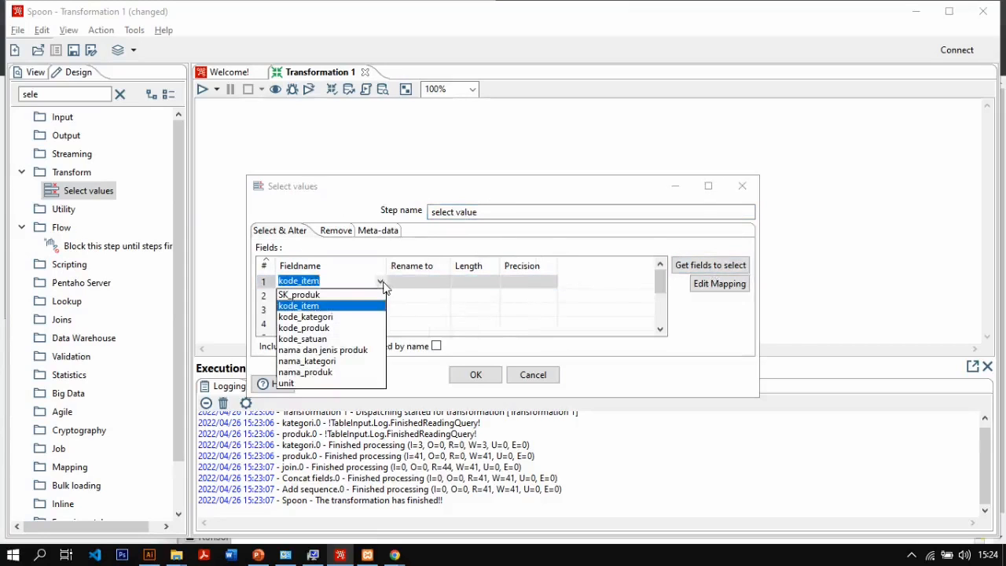
left_click(360, 297)
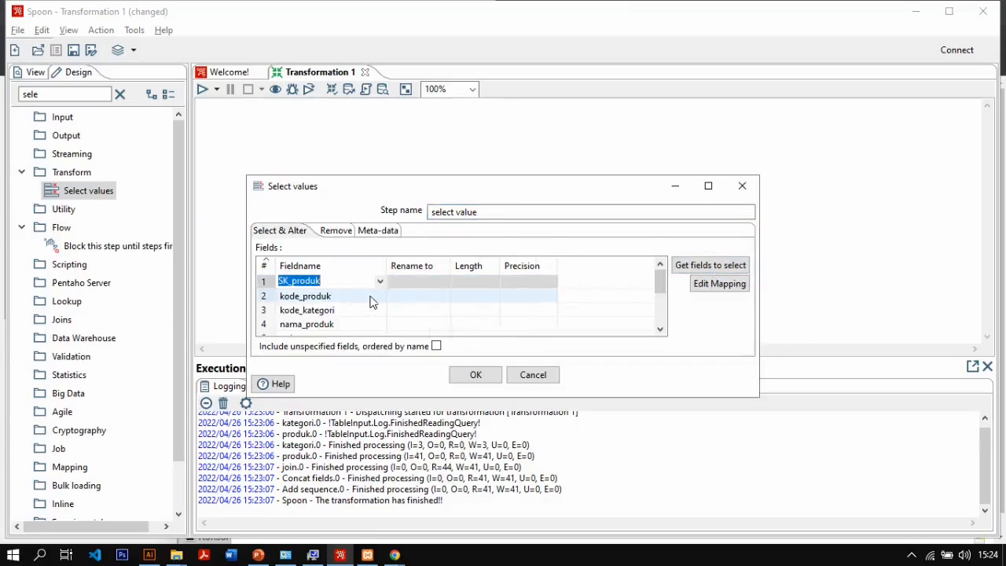
scroll(352, 319, "down", 1)
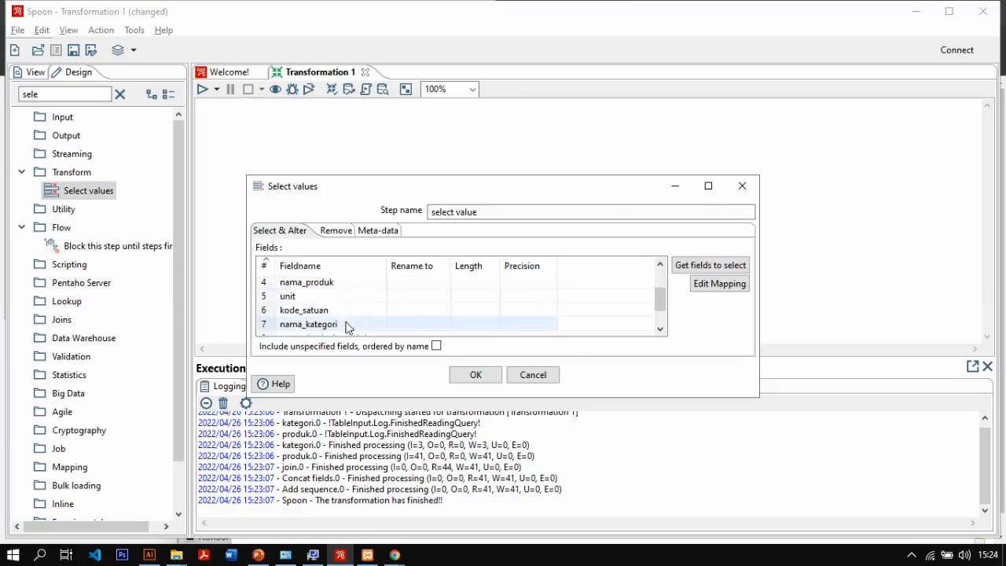
scroll(338, 314, "up", 1)
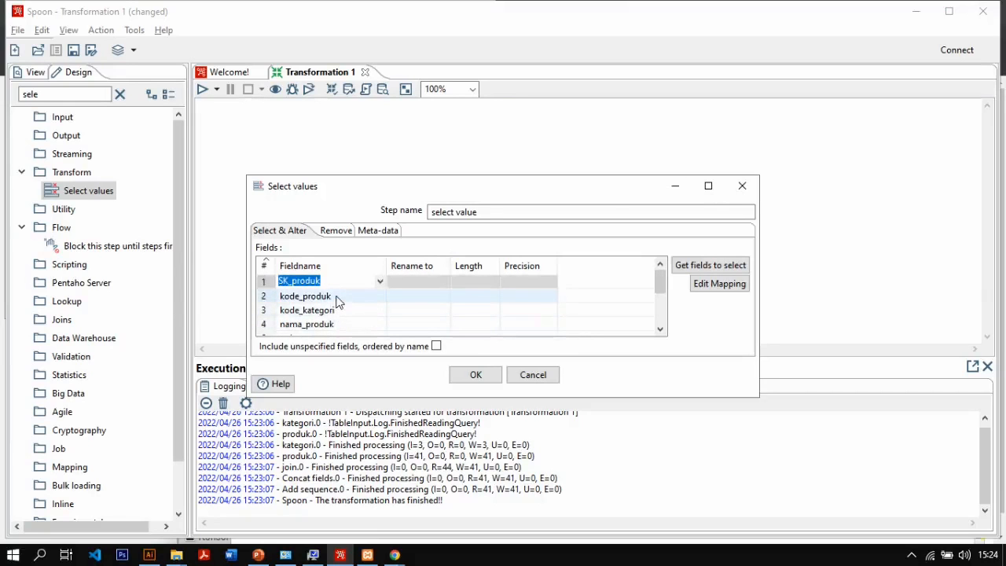
Step: Change the third selected field to "nama dan jenis produk" and the fourth to kode_satuan
left_click(349, 313)
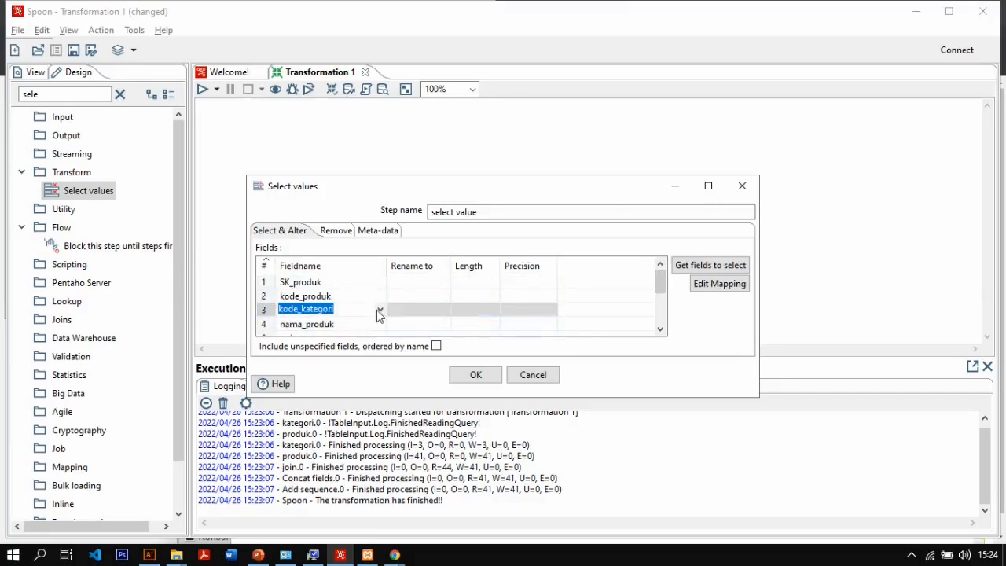
left_click(379, 312)
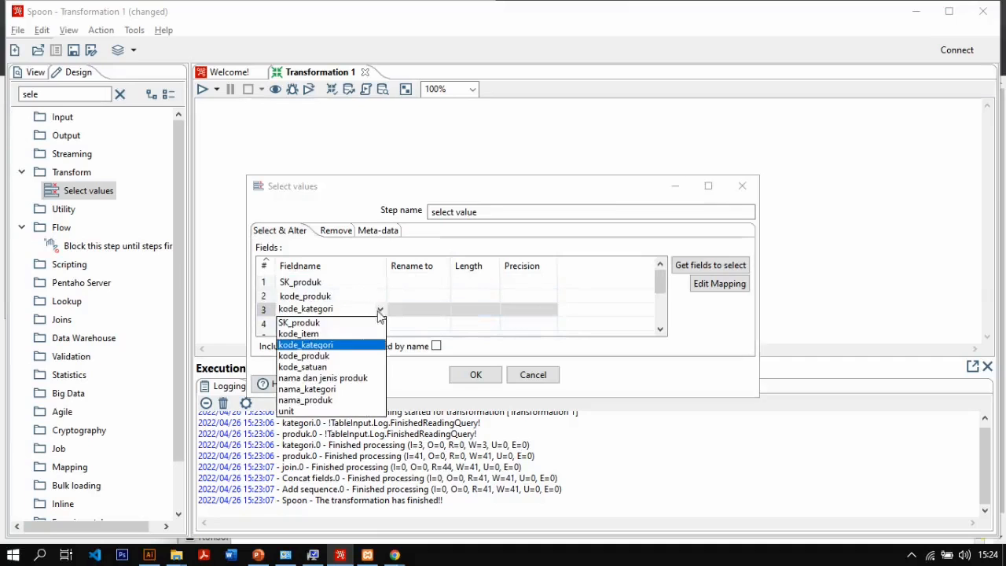
left_click(319, 379)
left_click(328, 325)
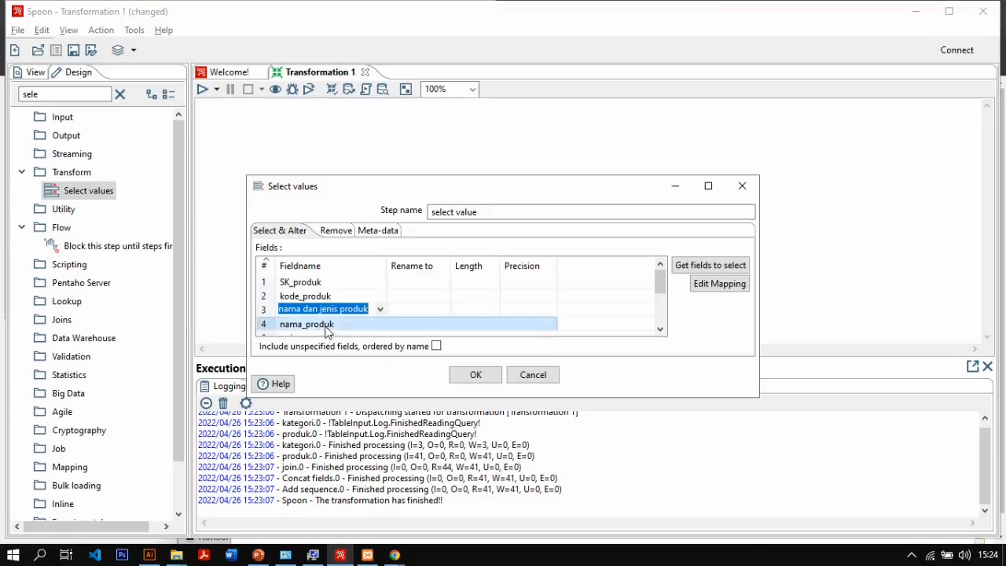
left_click(381, 324)
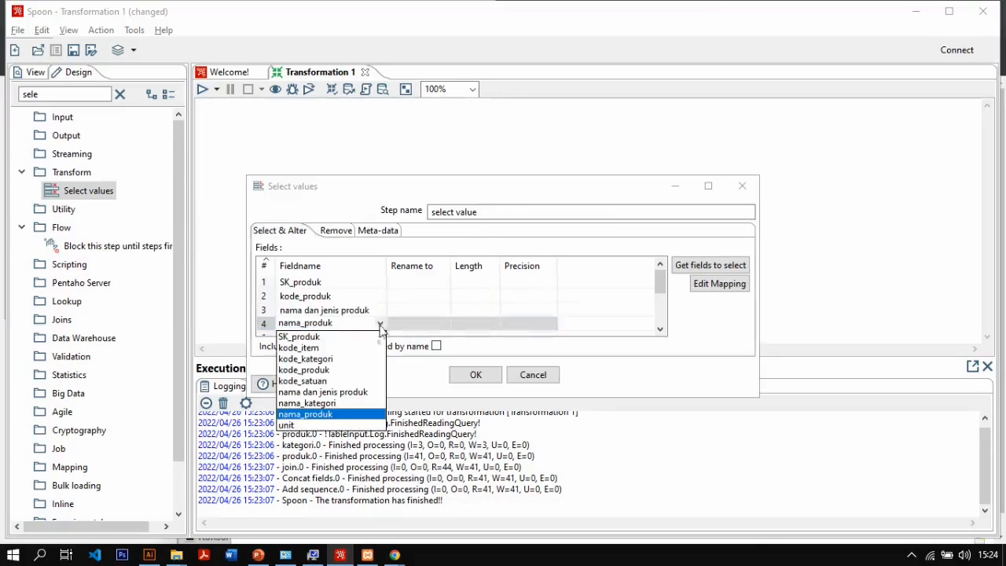
left_click(324, 381)
Step: Change the fifth field in the Select values list to kode_kategori
scroll(342, 314, "down", 1)
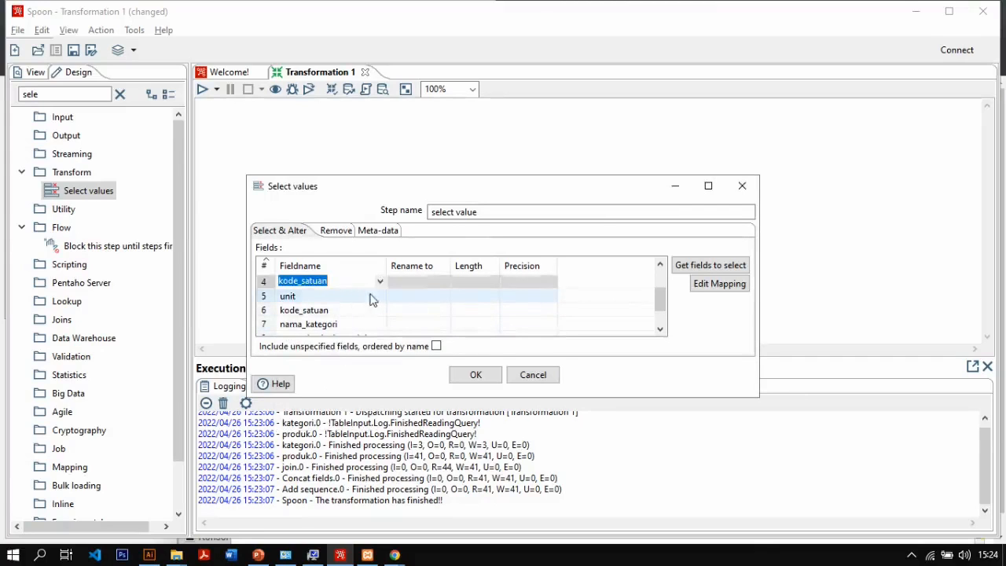
left_click(370, 296)
scroll(362, 332, "up", 1)
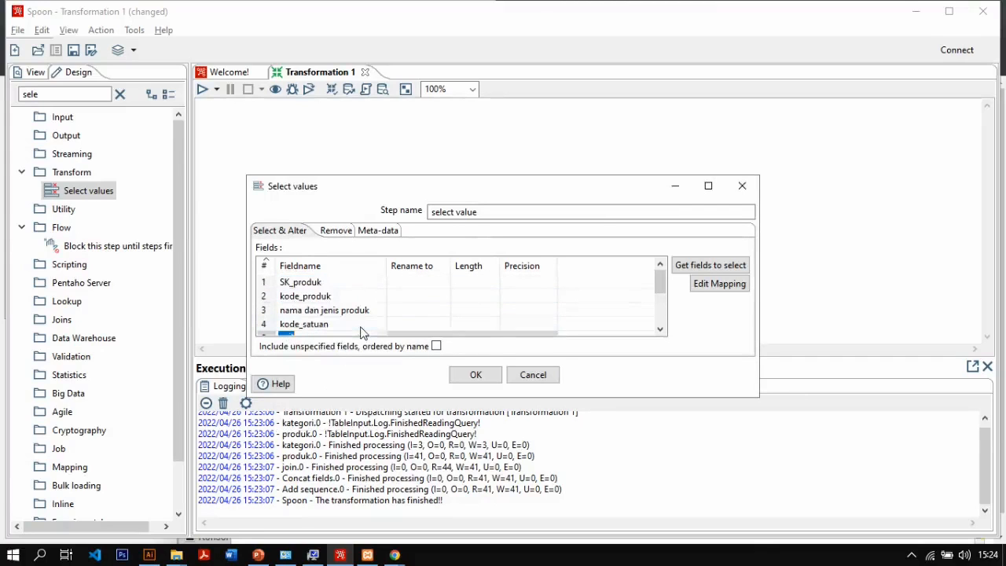
scroll(362, 333, "down", 1)
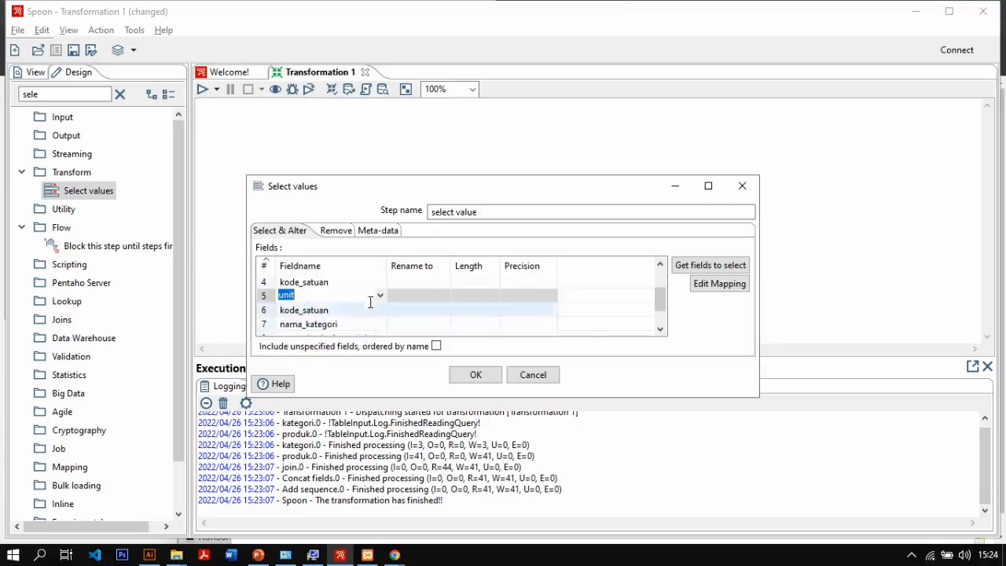
left_click(380, 296)
left_click(344, 331)
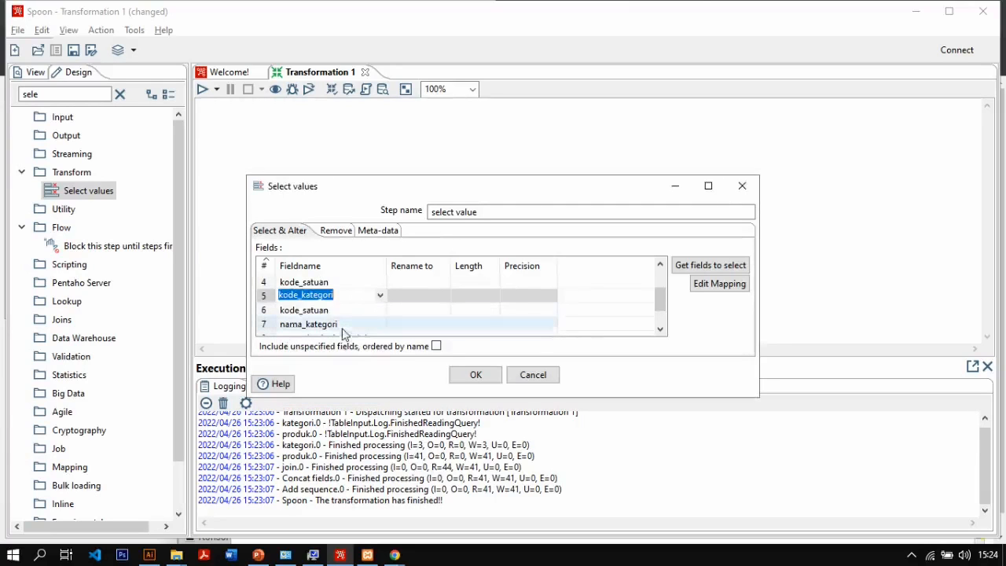
Step: Clear the sixth, seventh and eighth field names from the Select values list
left_click(345, 309)
key("BackSpace")
left_click(339, 324)
key("BackSpace")
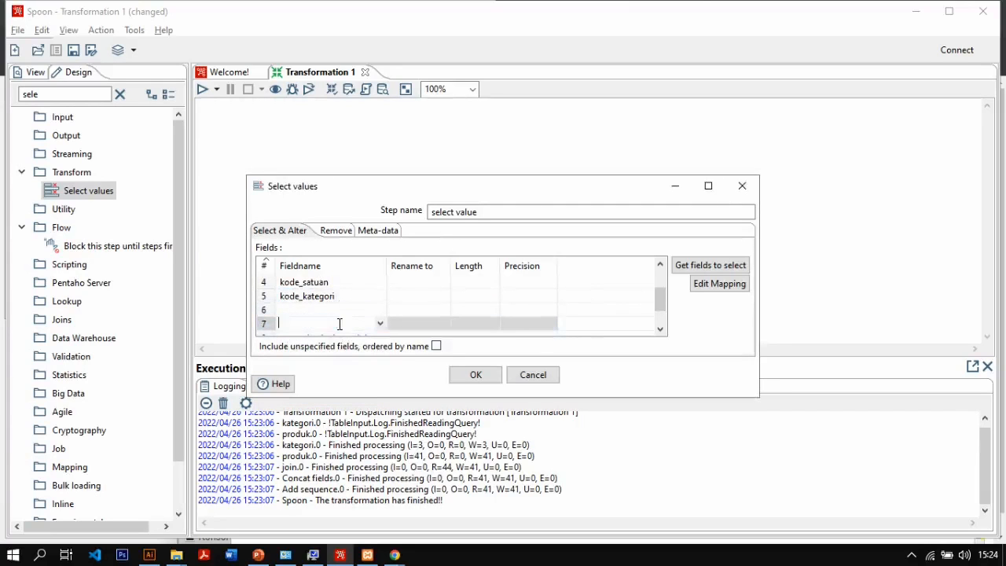
scroll(338, 329, "down", 1)
left_click(335, 310)
key("BackSpace")
Step: Clear the ninth field name from the list and apply the Select values settings
left_click(330, 325)
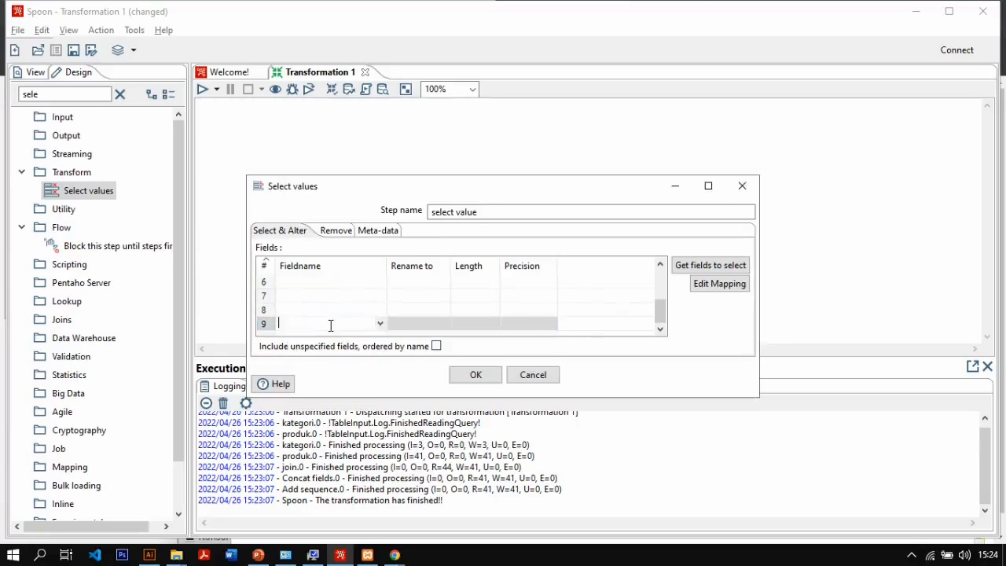
type("kode_ite")
key("BackSpace")
key("BackSpace")
key("BackSpace")
key("BackSpace")
key("BackSpace")
key("BackSpace")
key("BackSpace")
key("ctrl+z")
left_click(331, 326)
key("BackSpace")
key("BackSpace")
key("BackSpace")
key("BackSpace")
key("BackSpace")
key("BackSpace")
key("BackSpace")
key("BackSpace")
key("BackSpace")
scroll(310, 324, "down", 2)
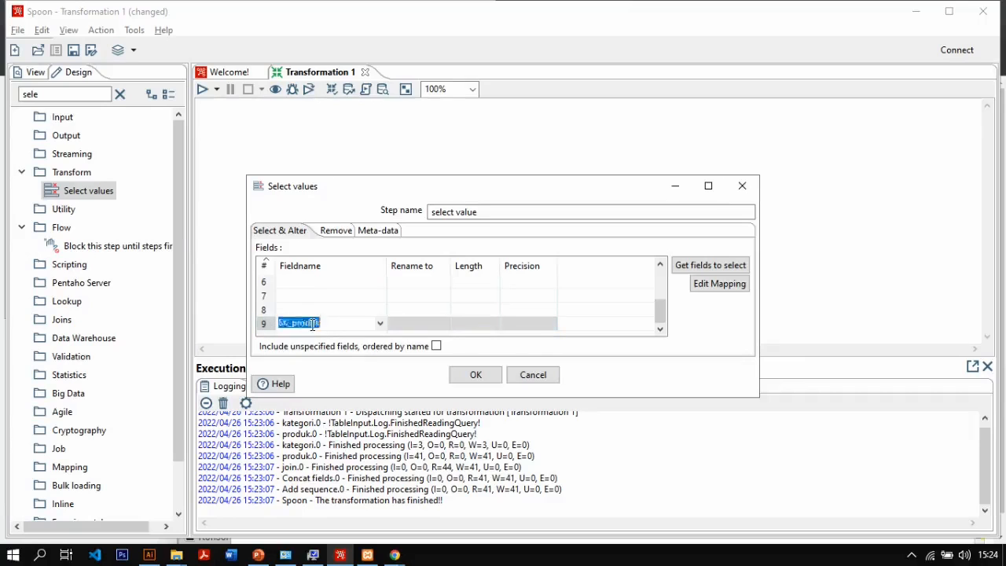
left_click(359, 323)
key("BackSpace")
key("BackSpace")
key("BackSpace")
key("BackSpace")
left_click(352, 308)
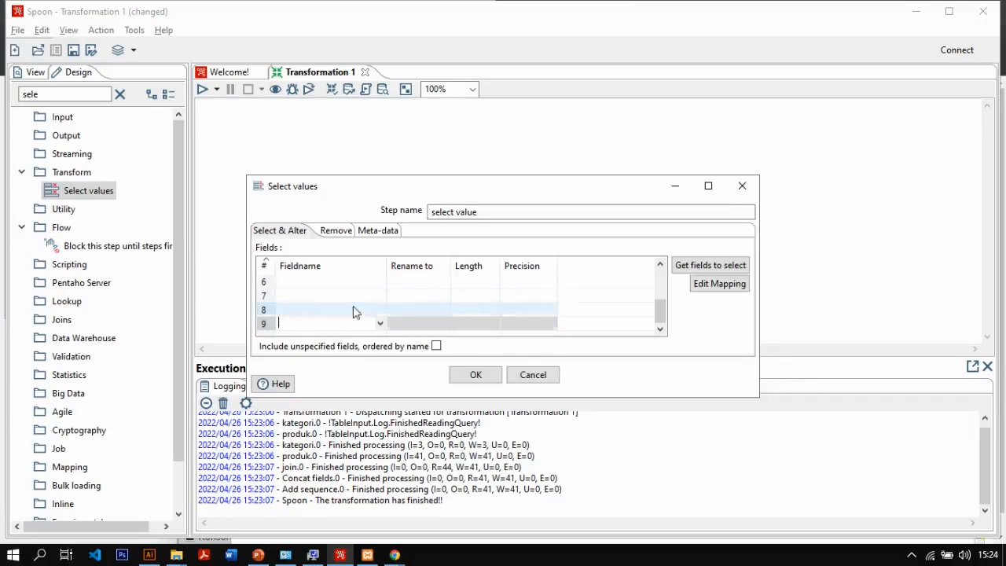
left_click(489, 374)
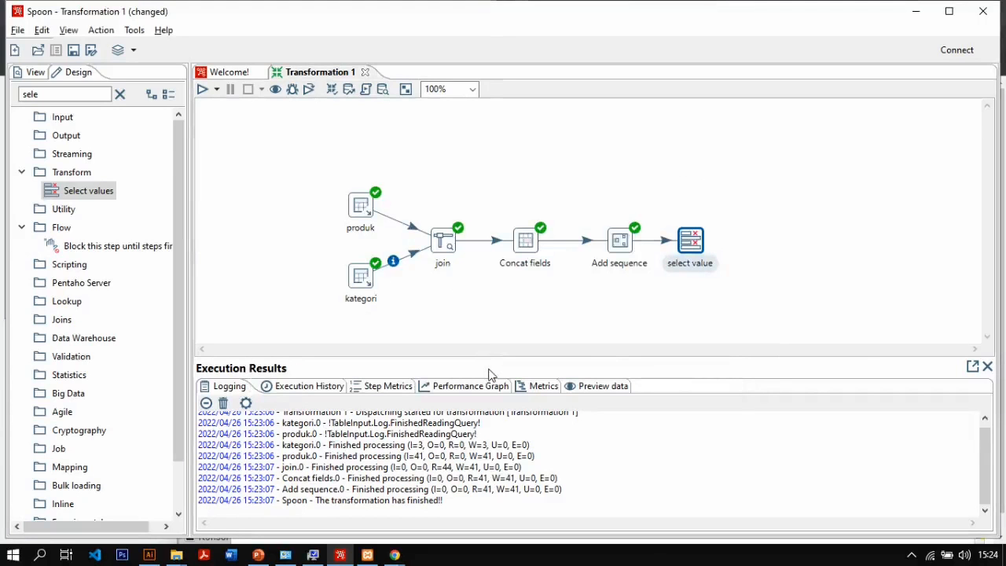
Step: Preview the output rows of the select value step with a quick launch and check the selected columns
right_click(688, 252)
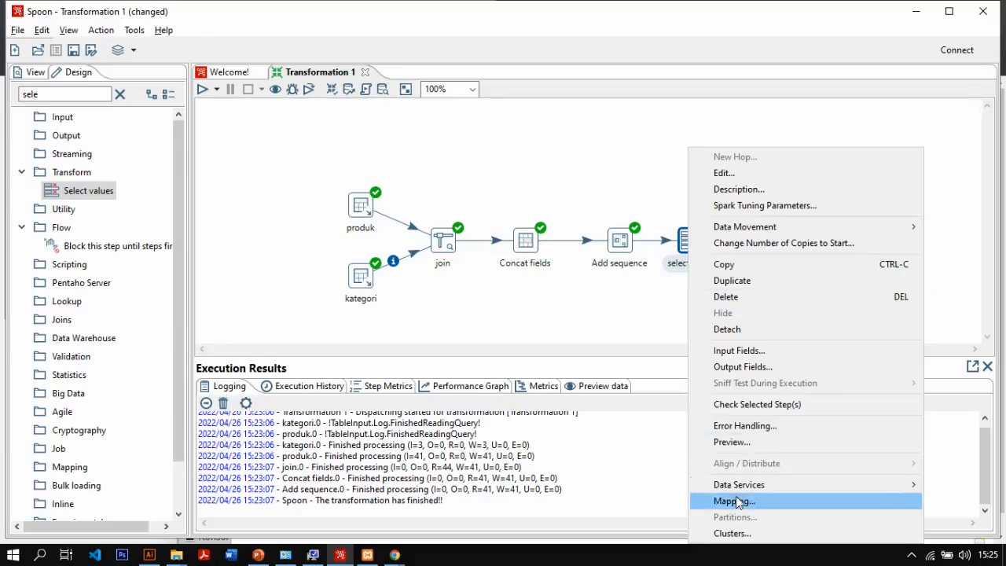
left_click(738, 443)
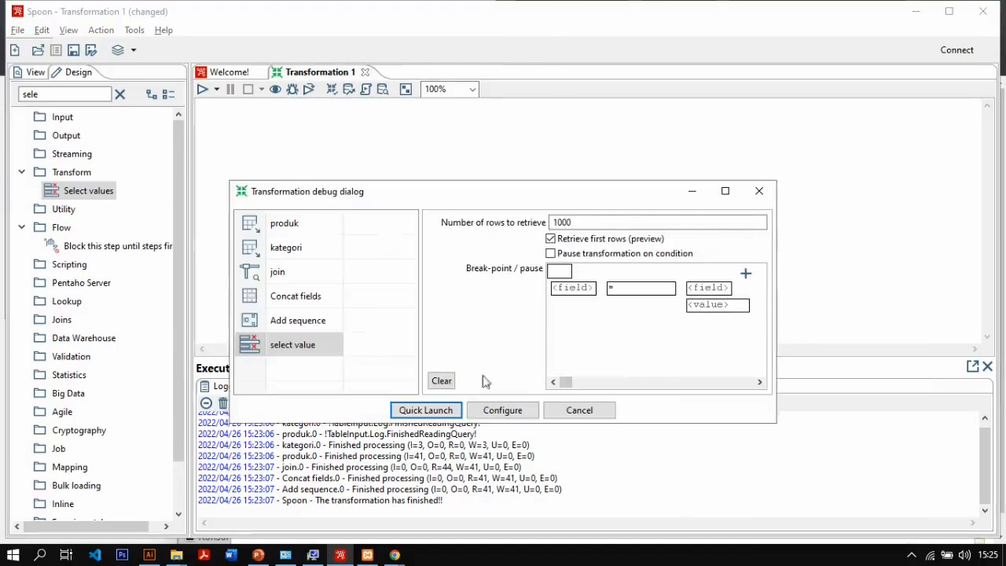
left_click(444, 410)
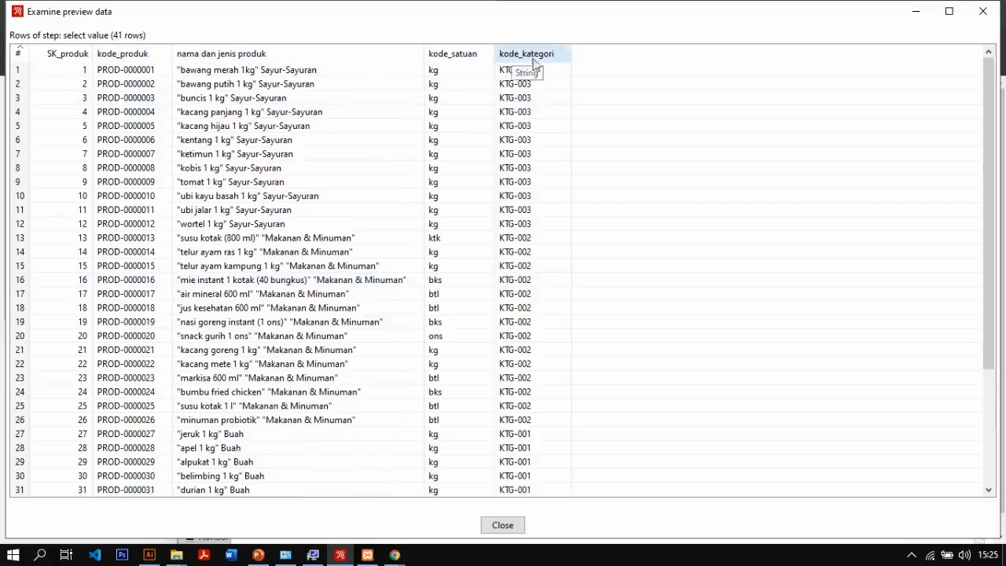
left_click(502, 525)
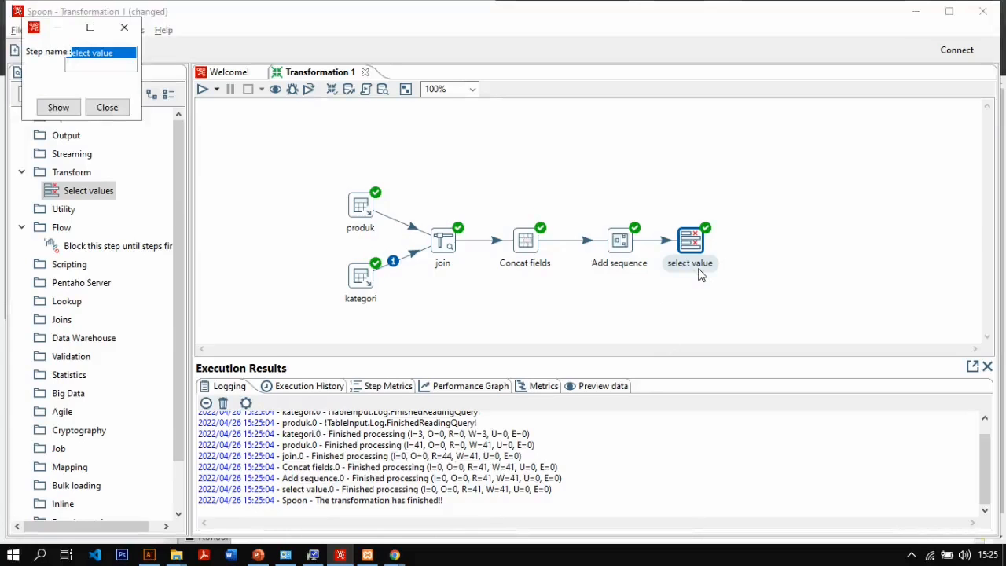
Step: Switch to phpMyAdmin in the browser and create a new database named phi_olap
left_click(395, 556)
left_click(313, 519)
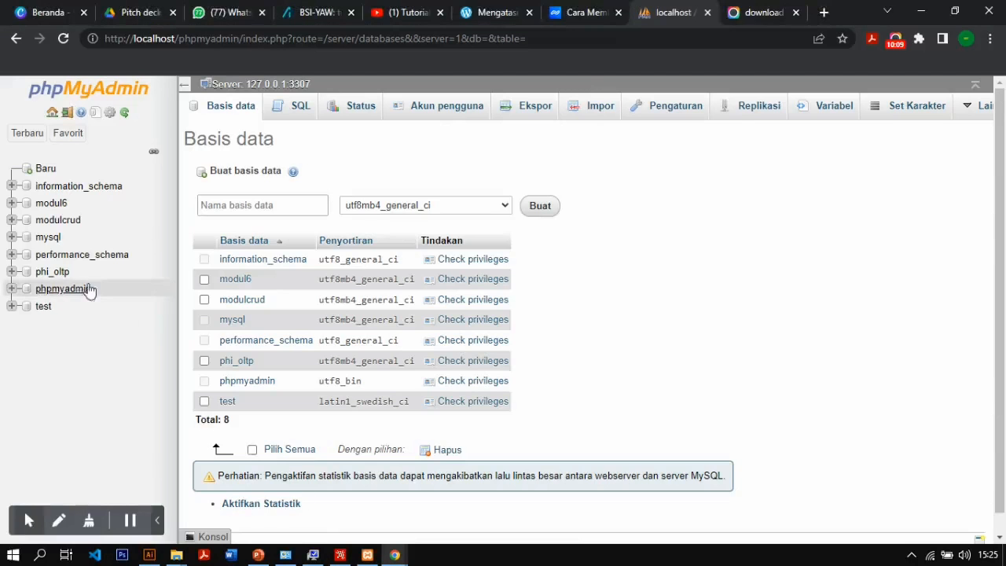
left_click(41, 168)
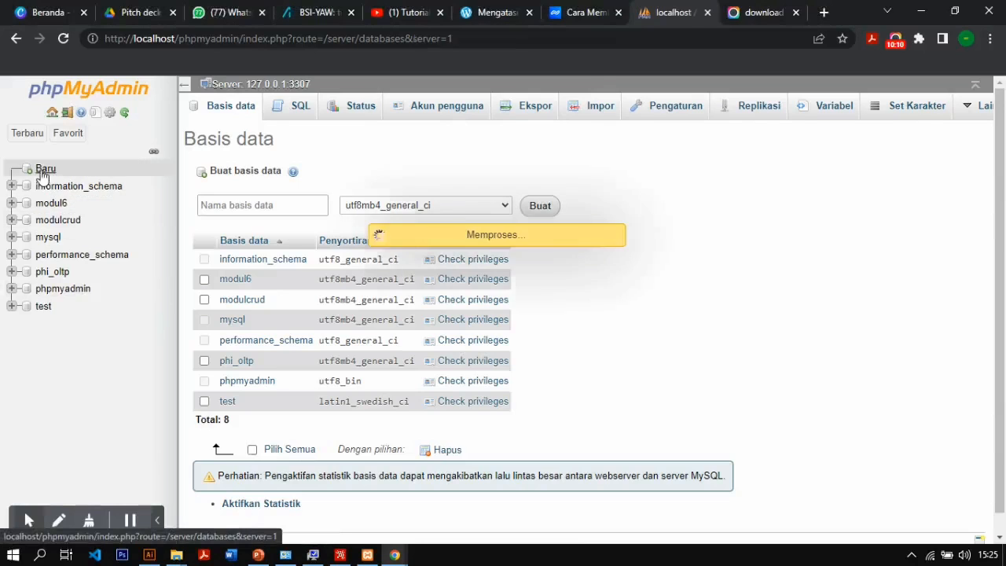
left_click(236, 206)
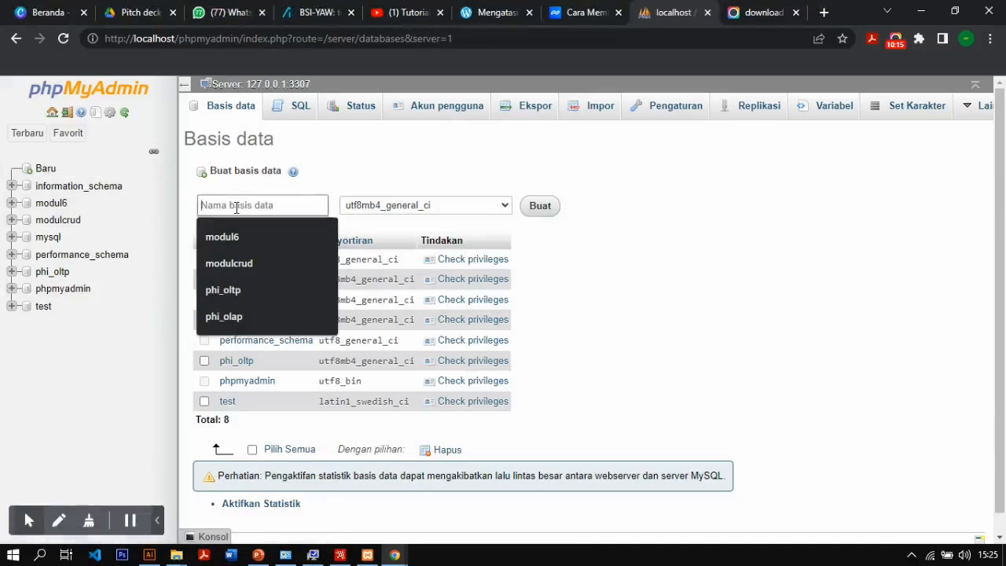
type("phi")
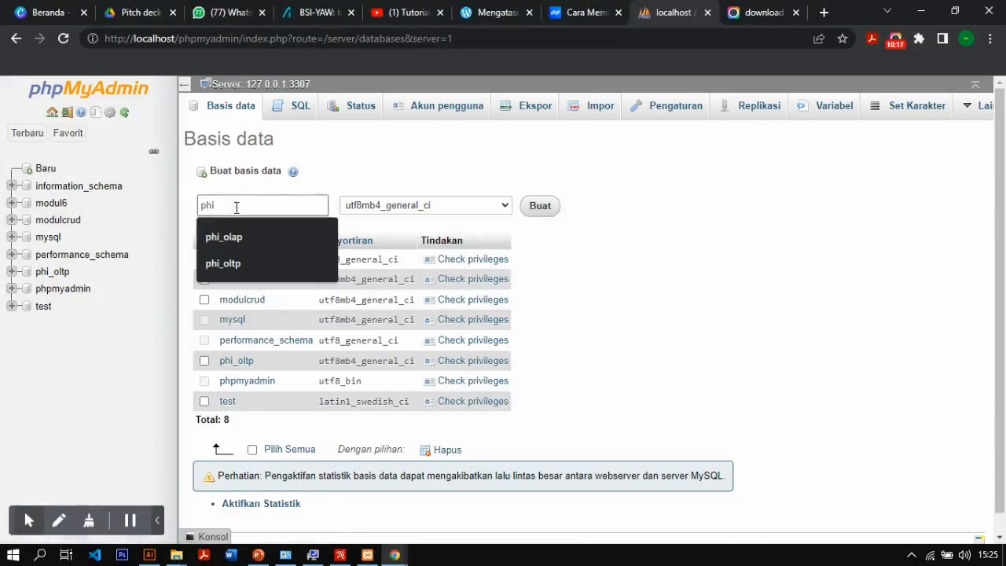
type("_olap")
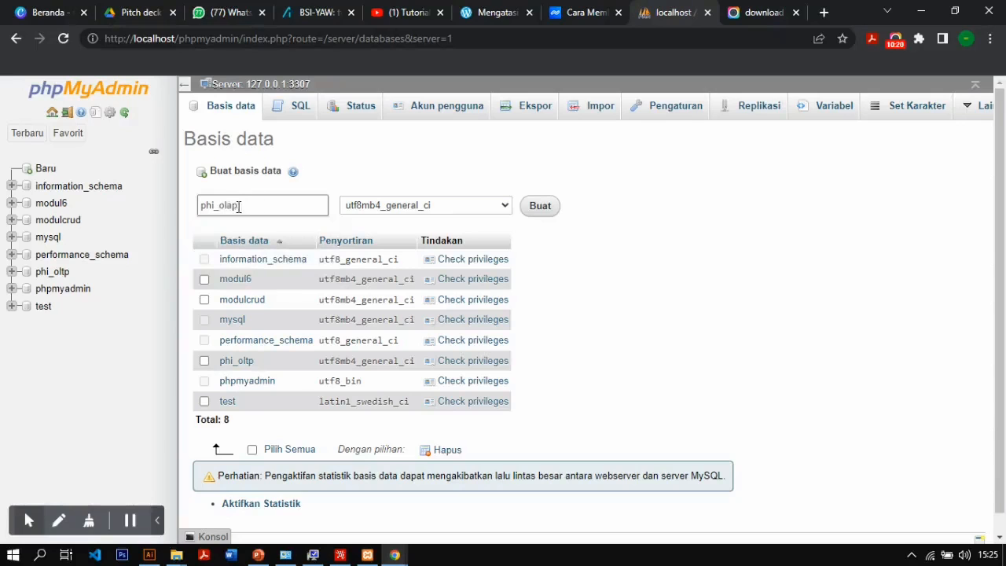
left_click(551, 207)
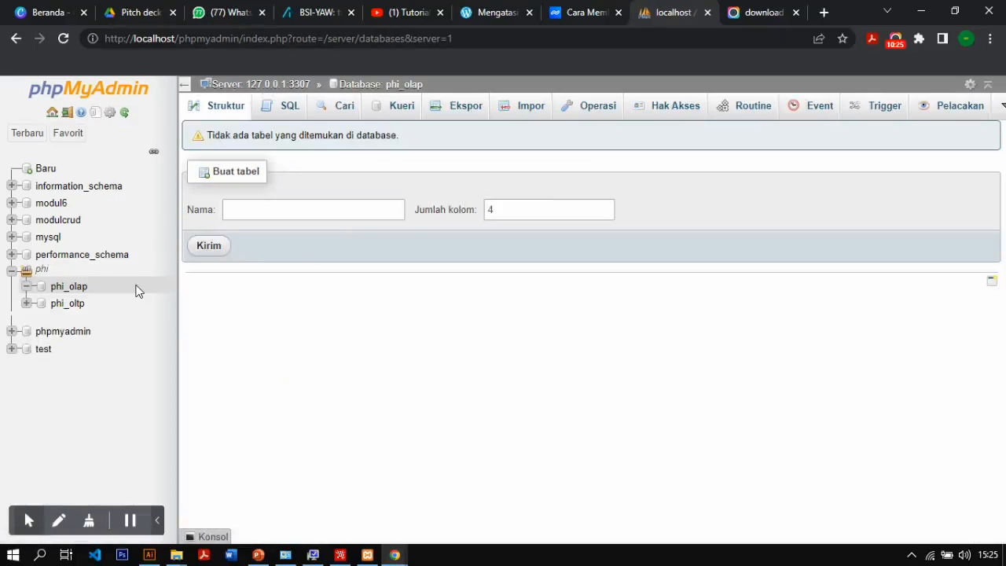
Step: Switch back to Spoon, dismiss the leftover preview dialog and start a new database connection named olap
mouse_move(366, 558)
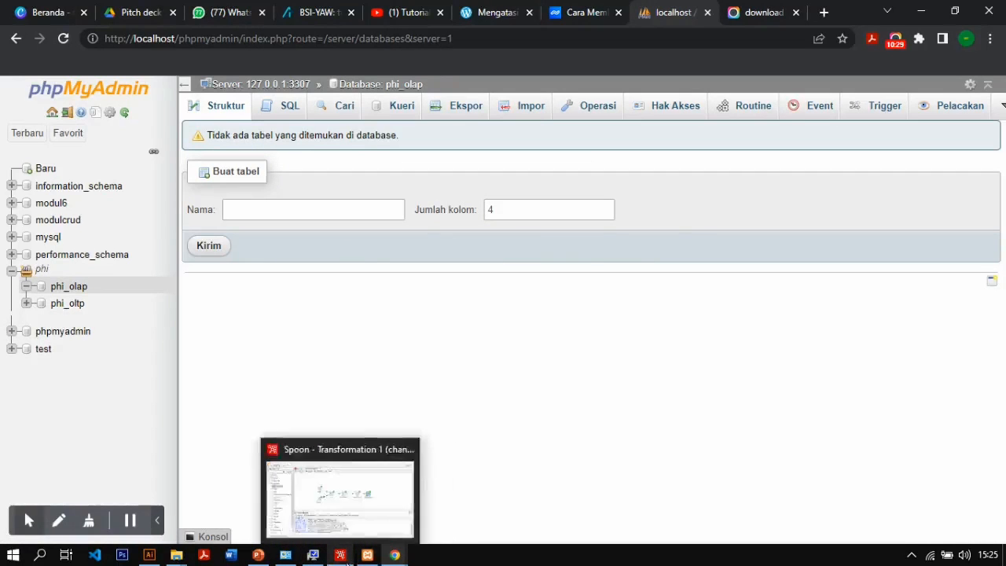
left_click(367, 555)
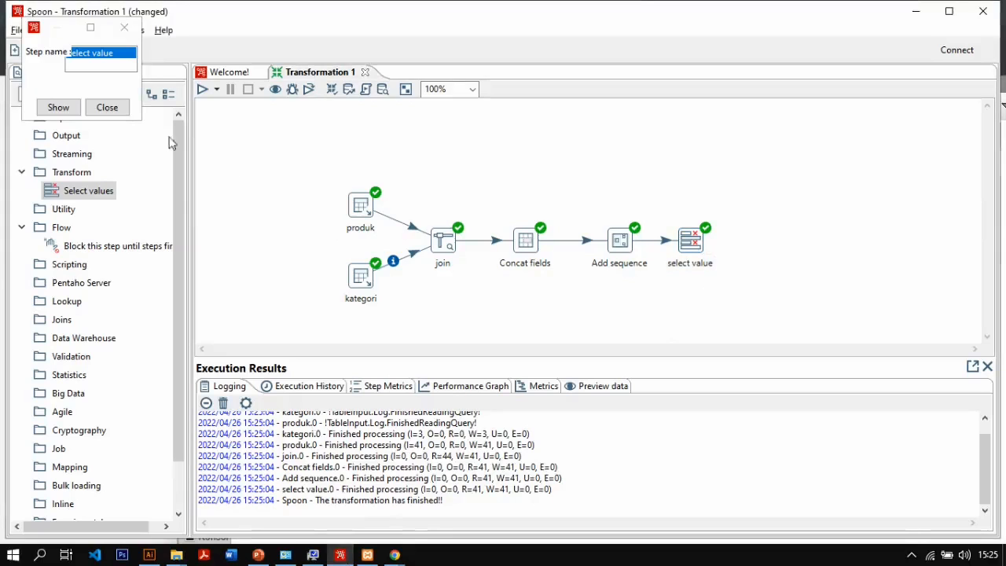
left_click(110, 105)
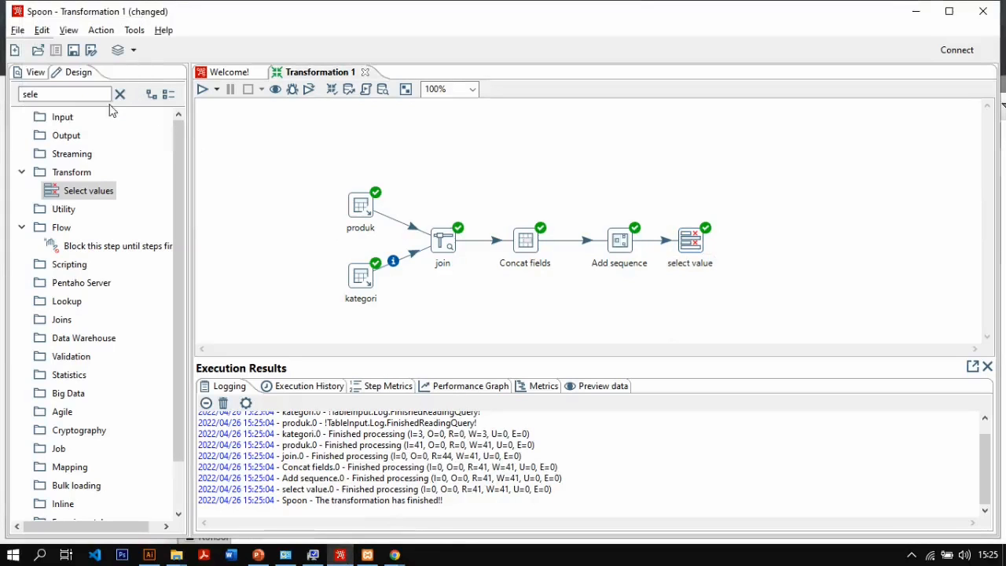
left_click(33, 75)
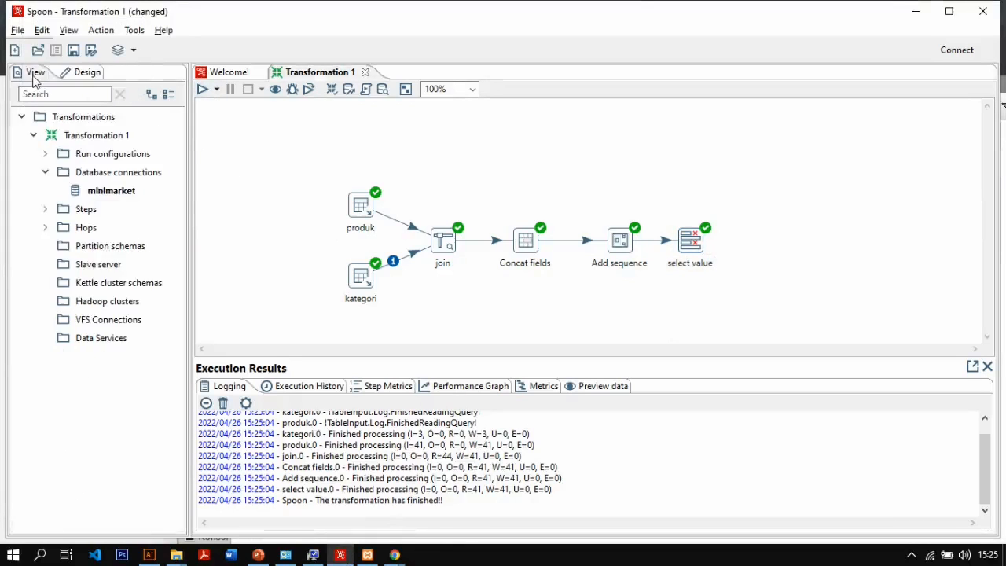
right_click(112, 173)
left_click(146, 183)
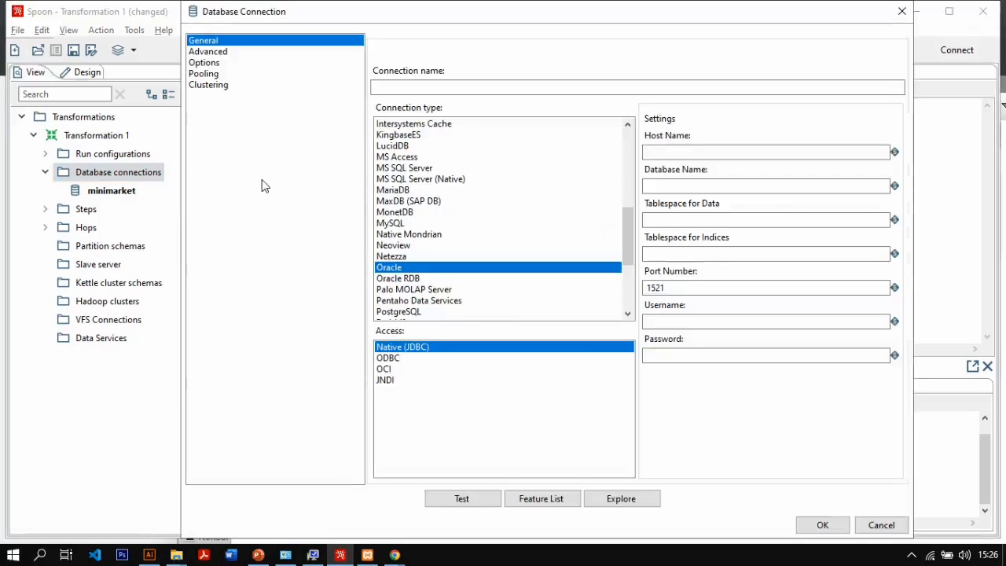
left_click(395, 86)
type("olap")
Step: Set the olap connection's type to MySQL and its host name to localhost
left_click(728, 155)
type("local")
scroll(430, 228, "up", 2)
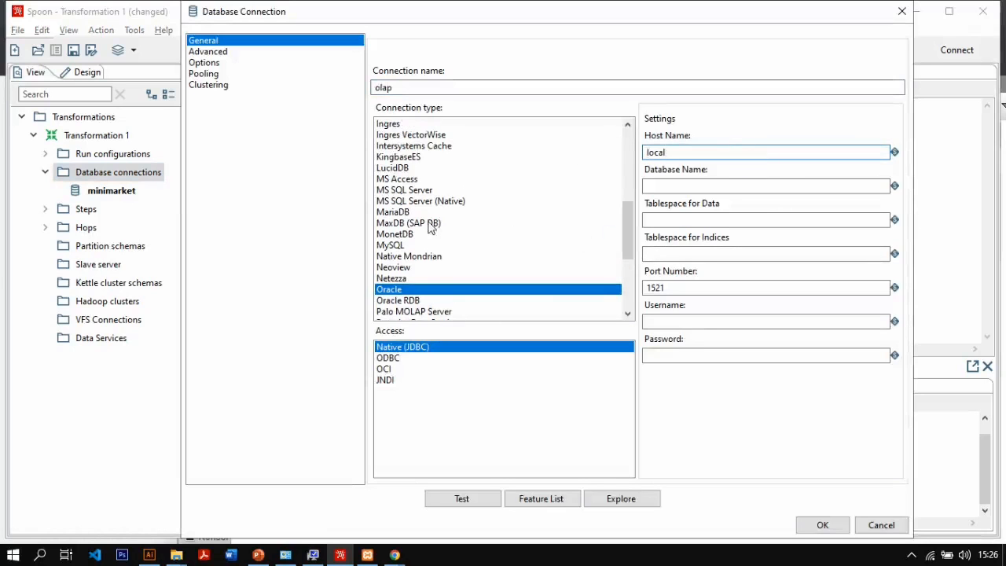
left_click(405, 244)
left_click(712, 152)
type("host")
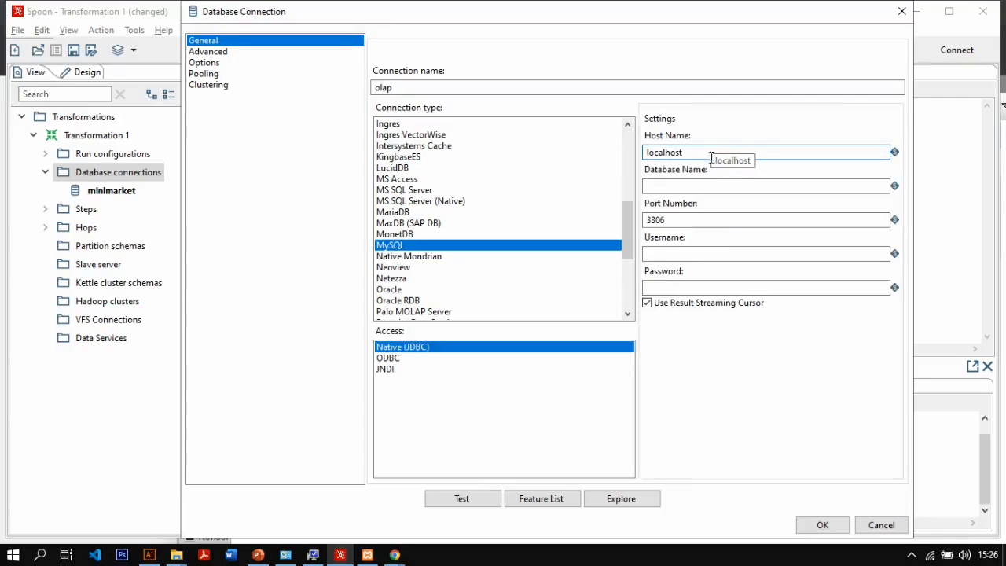
Step: Enter ph-_olap as the database name, 3307 as the port number and root as the username
left_click(703, 186)
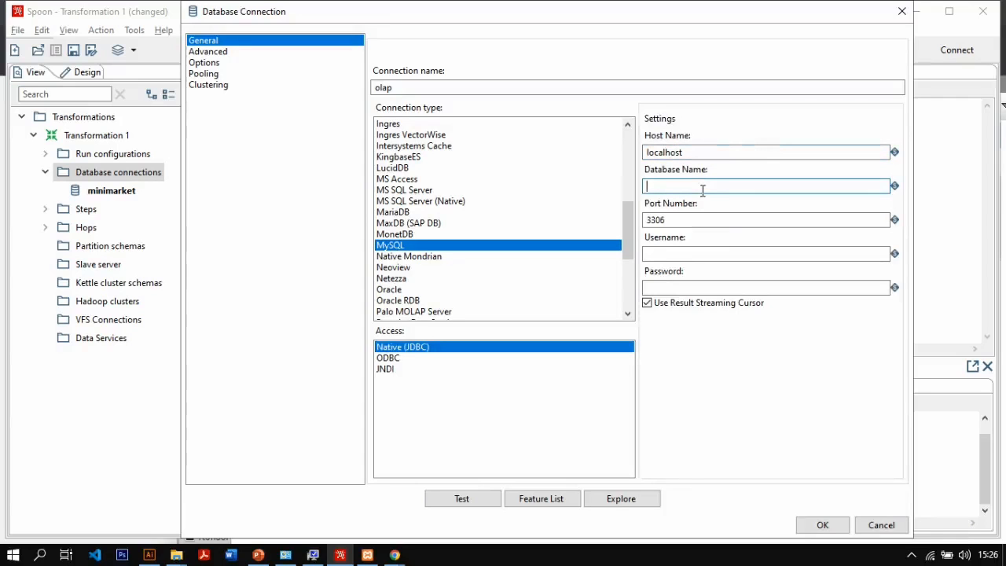
key("BackSpace")
type("-_olap")
left_click(697, 220)
key("BackSpace")
type("7")
left_click(695, 253)
type("root")
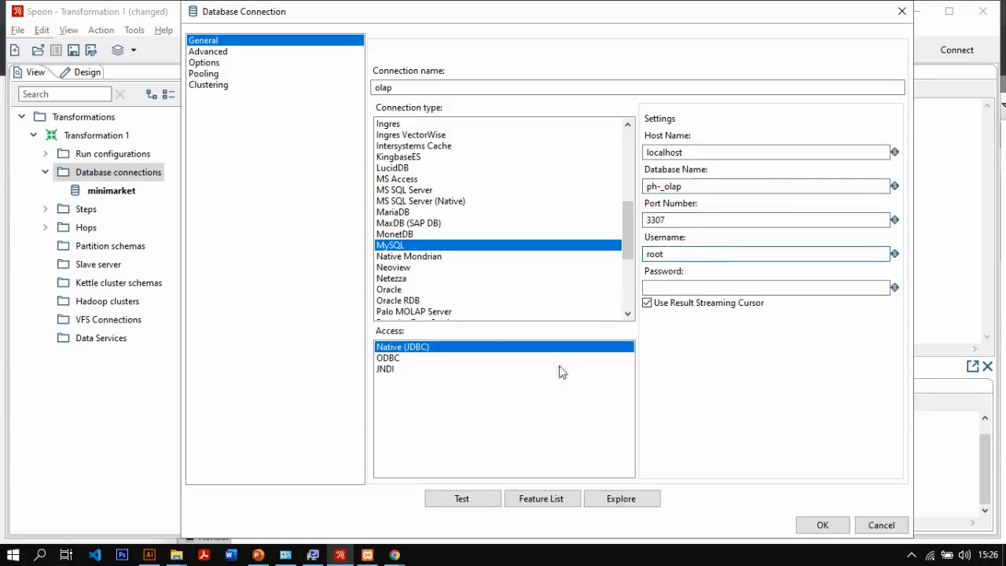
Step: Test the olap connection, correct its database name to phi_olap, then retest and save it
left_click(474, 498)
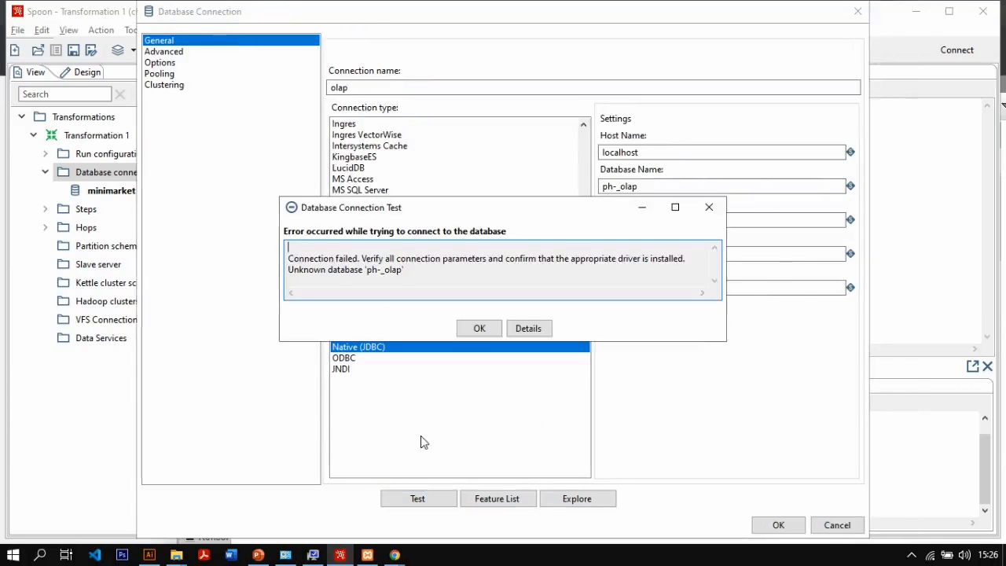
left_click(481, 330)
left_click(616, 187)
key("BackSpace")
type("i")
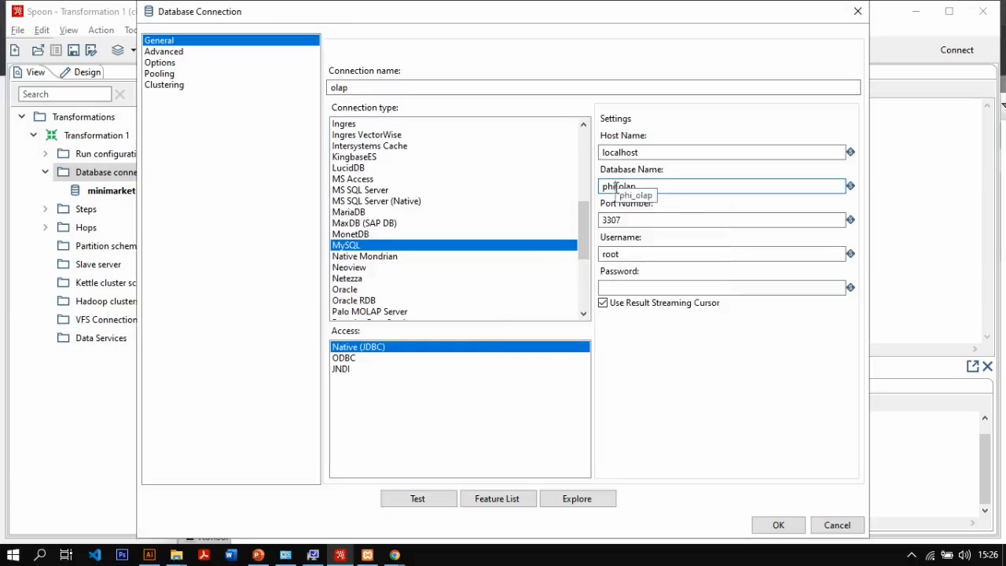
left_click(417, 498)
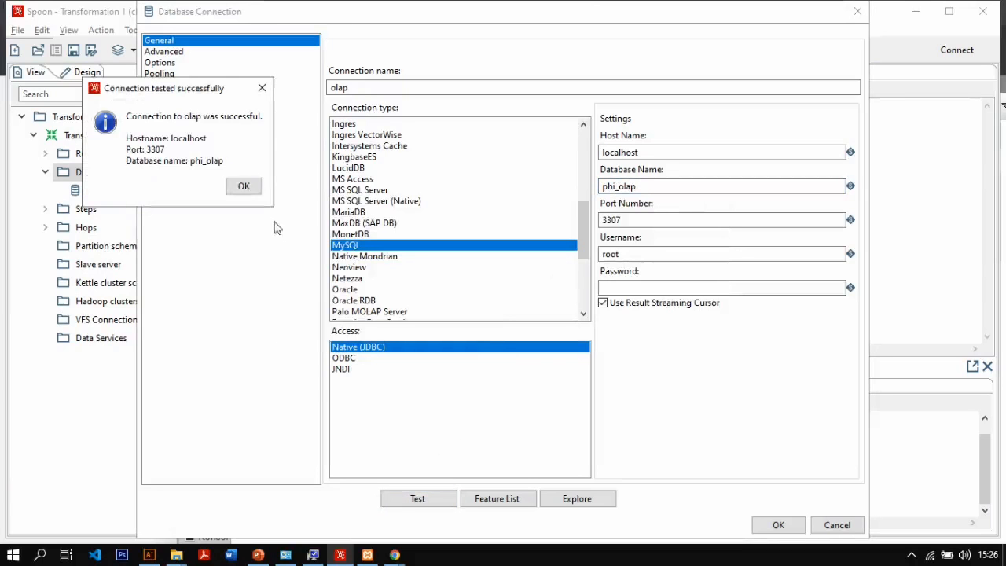
left_click(258, 191)
left_click(759, 526)
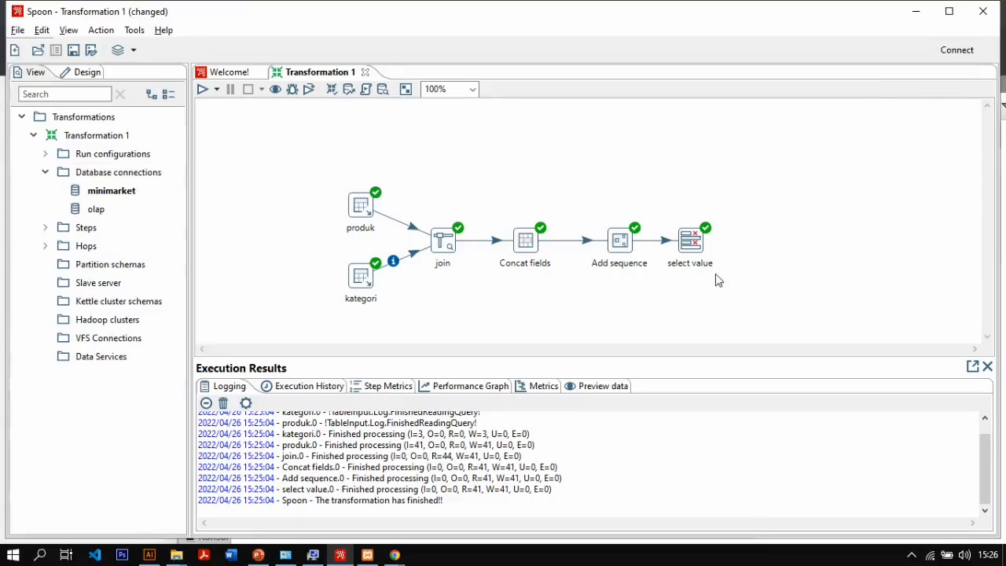
Step: Share the olap database connection
right_click(101, 211)
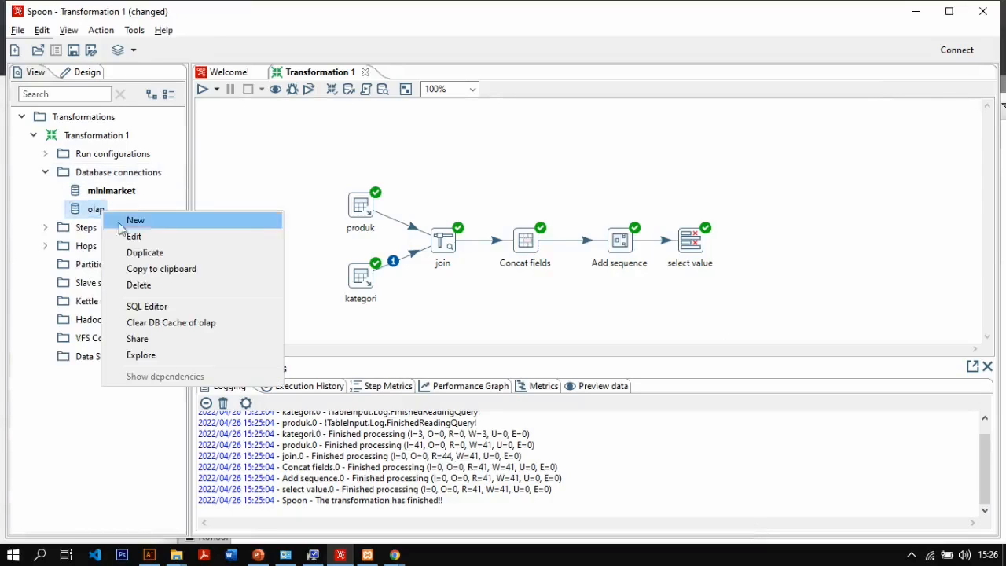
left_click(151, 342)
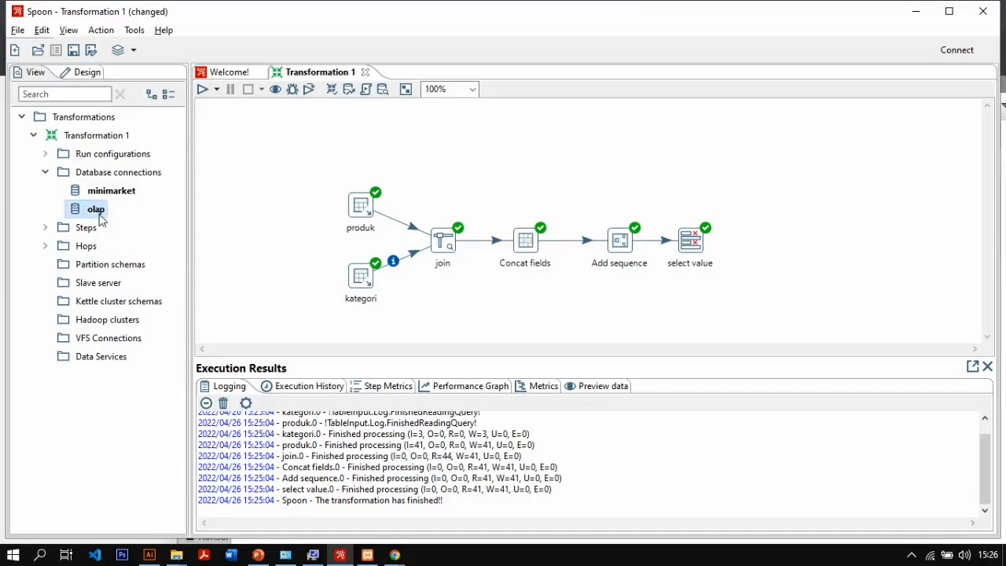
Step: Add a Table output step after select value and link it as the main output of select value
left_click(81, 72)
type("sele")
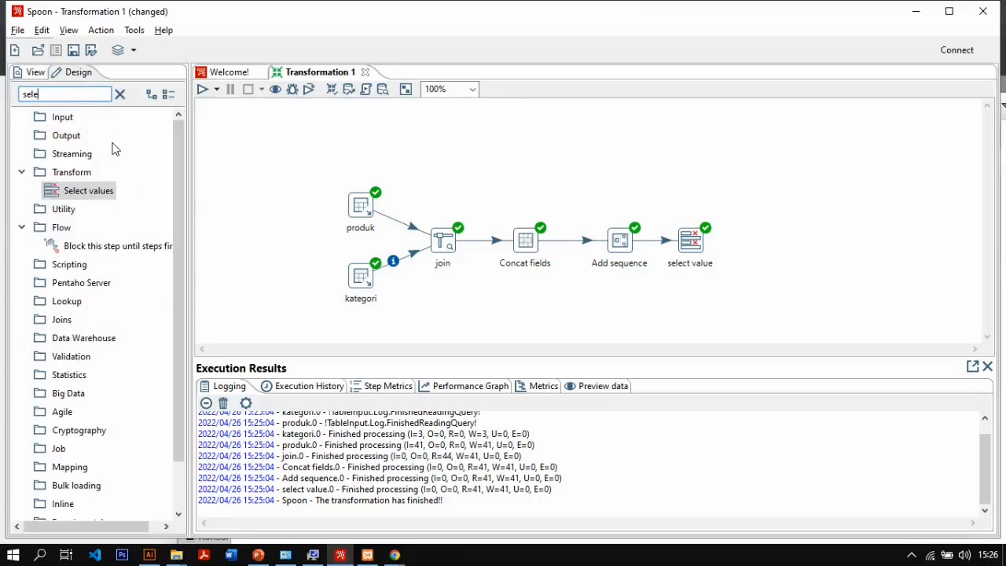
left_click_drag(51, 94, 2, 95)
type("out")
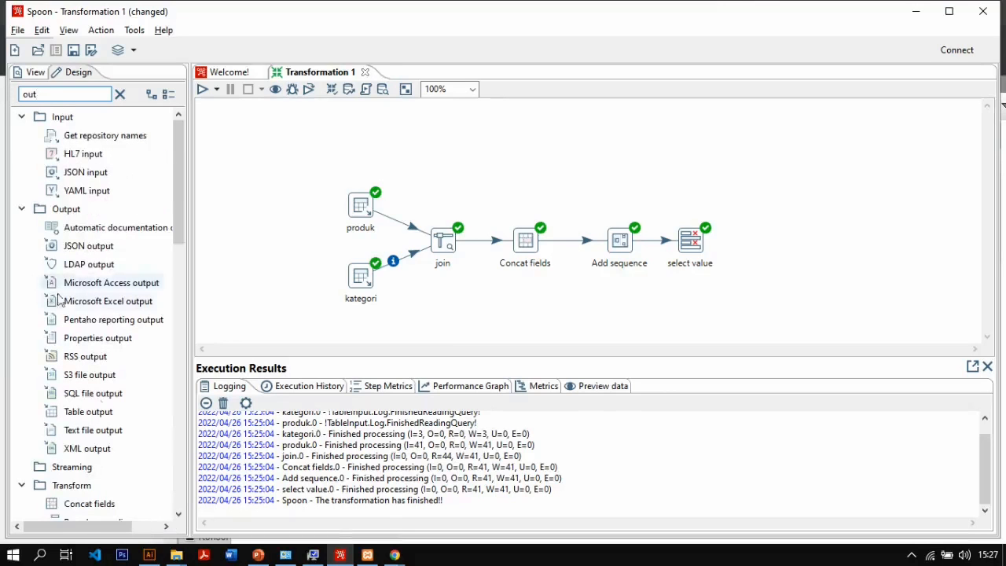
left_click_drag(94, 411, 772, 244)
left_click(696, 250)
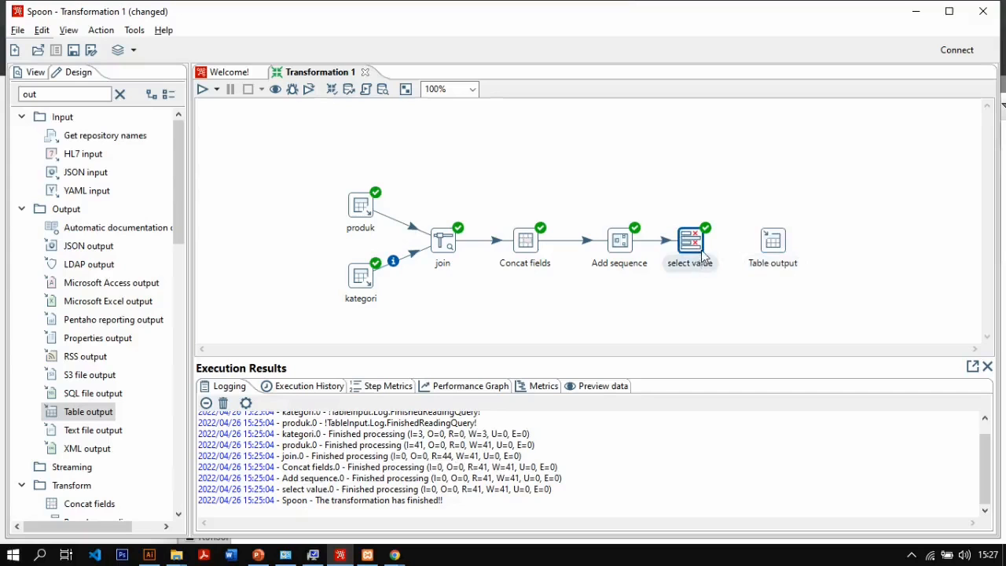
left_click_drag(712, 287, 779, 243)
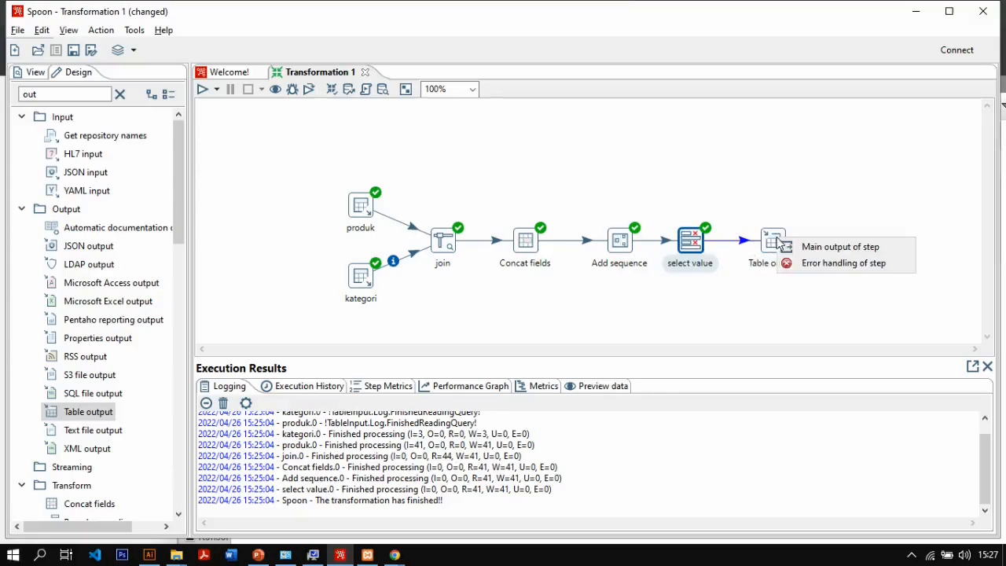
left_click(800, 248)
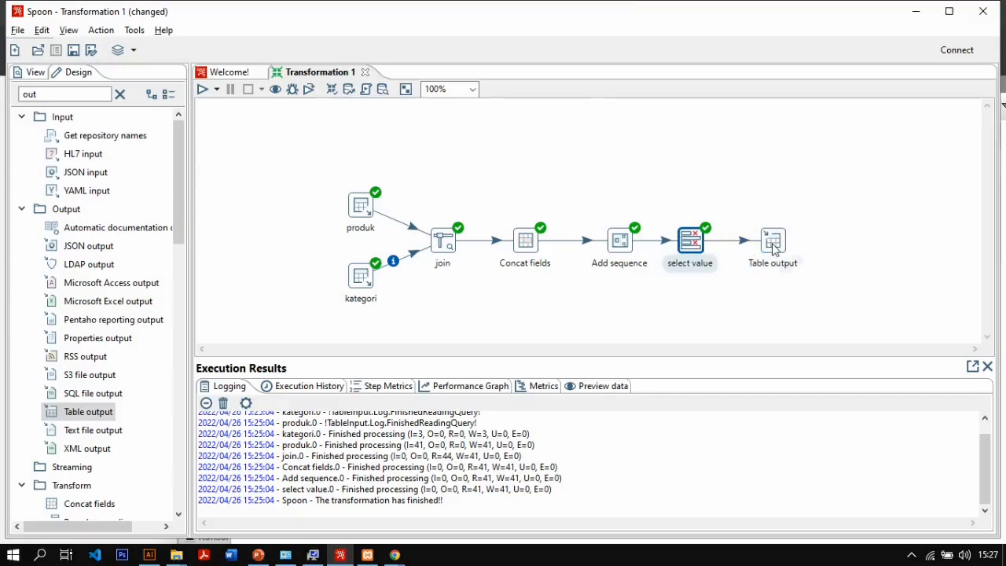
Step: Name the Table output step Dim_produk and set its connection to olap
double_click(773, 245)
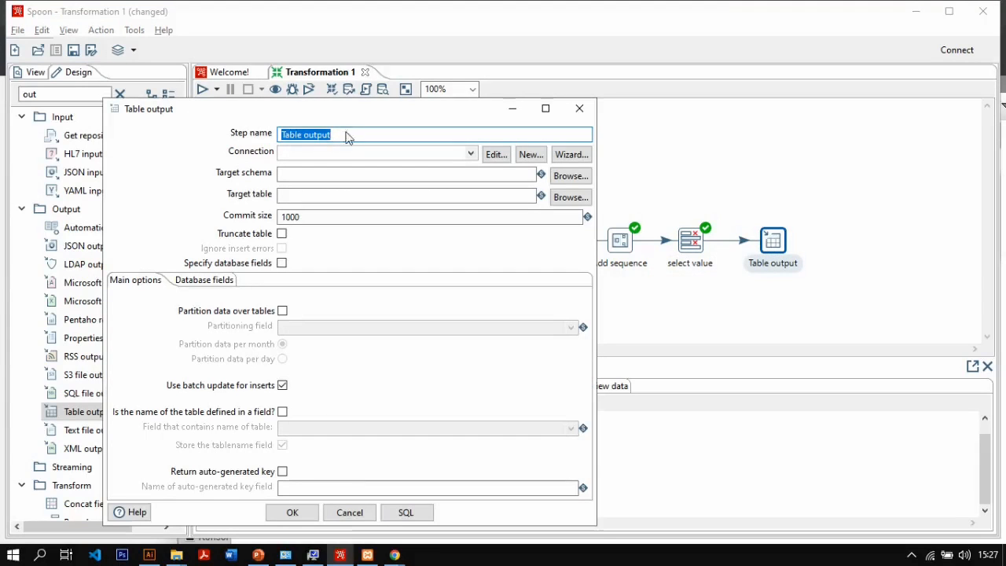
type("Di")
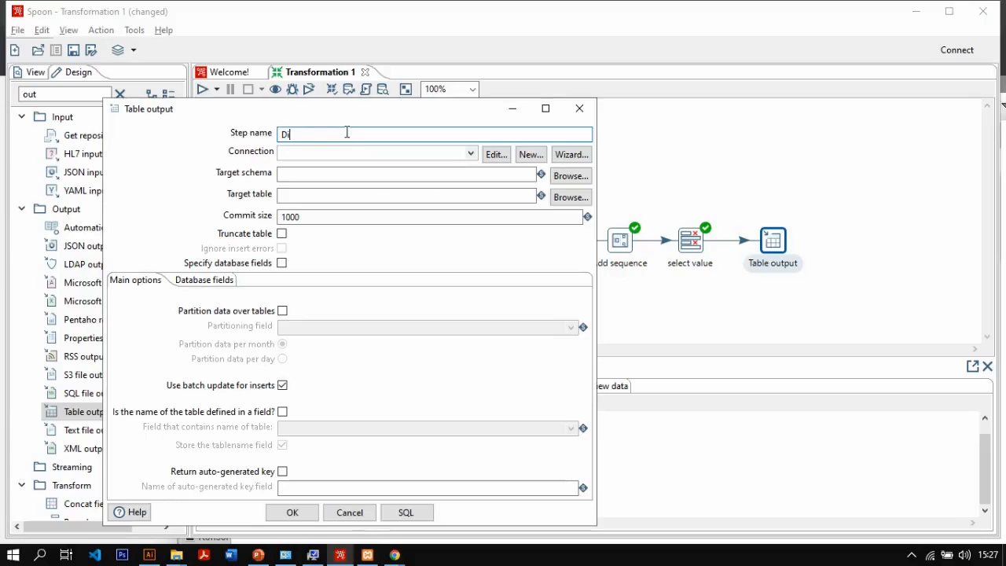
type("m_produk")
left_click(470, 153)
left_click(461, 183)
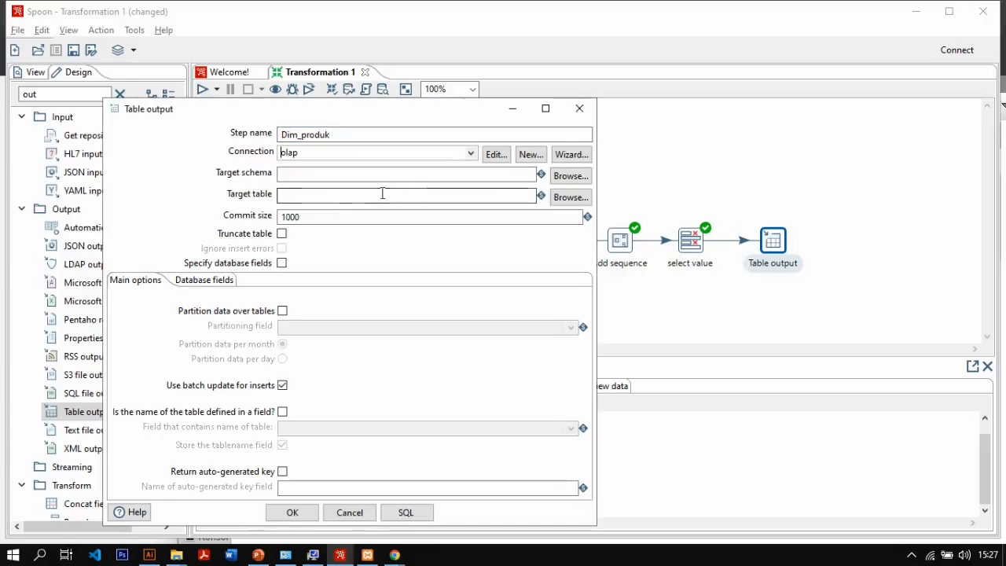
Step: Set the output step's target table to Dim_produk
left_click(328, 198)
type("Di")
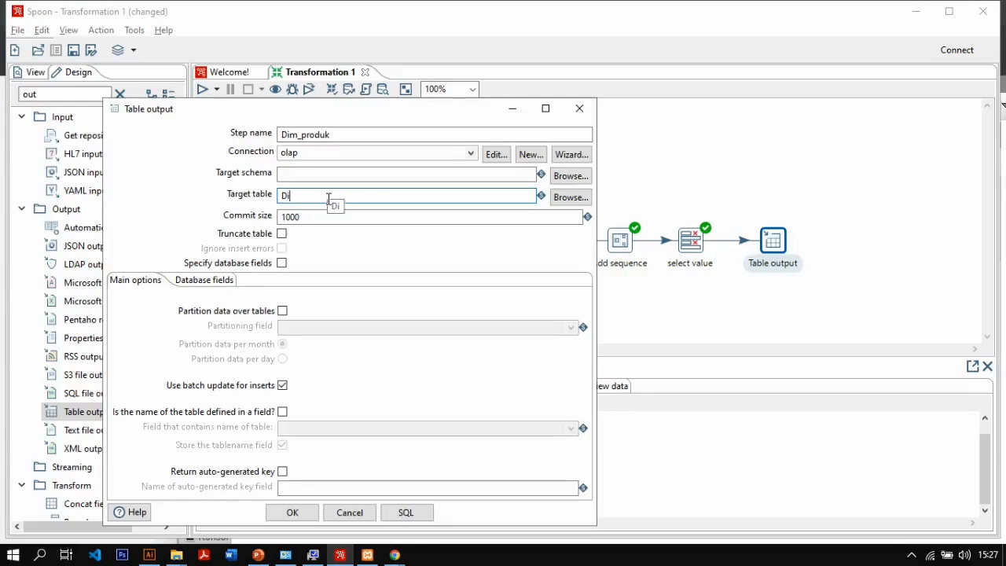
type("m_profu")
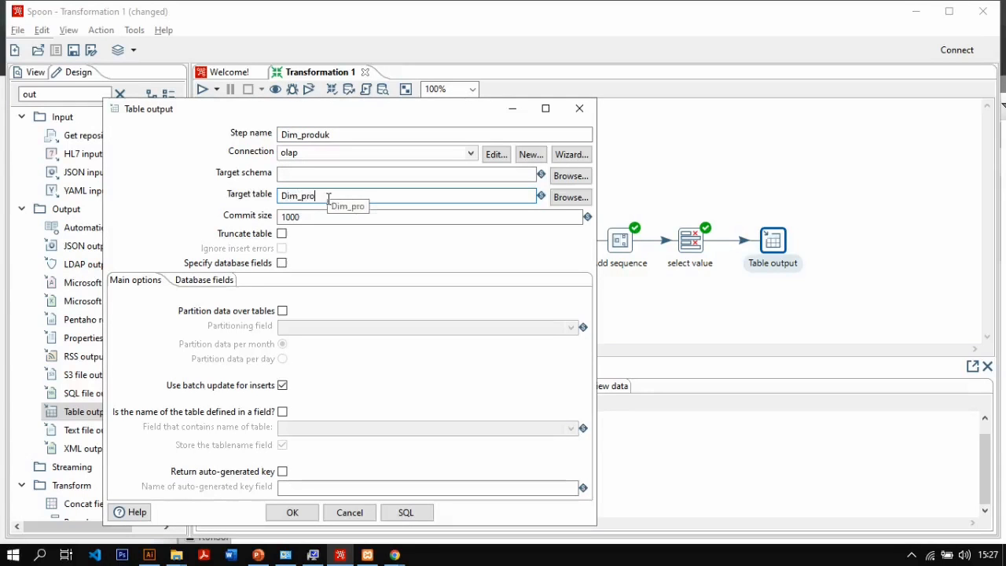
key("BackSpace")
key("BackSpace")
type("d8")
key("BackSpace")
type("uk")
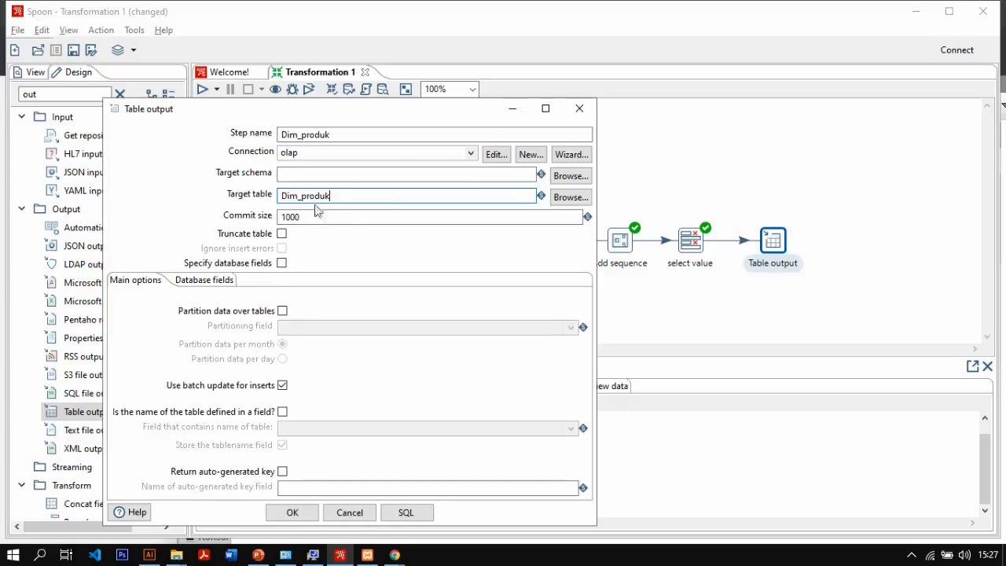
Step: Generate and execute the SQL that creates the Dim_produk table, then confirm the output step's settings
left_click(423, 514)
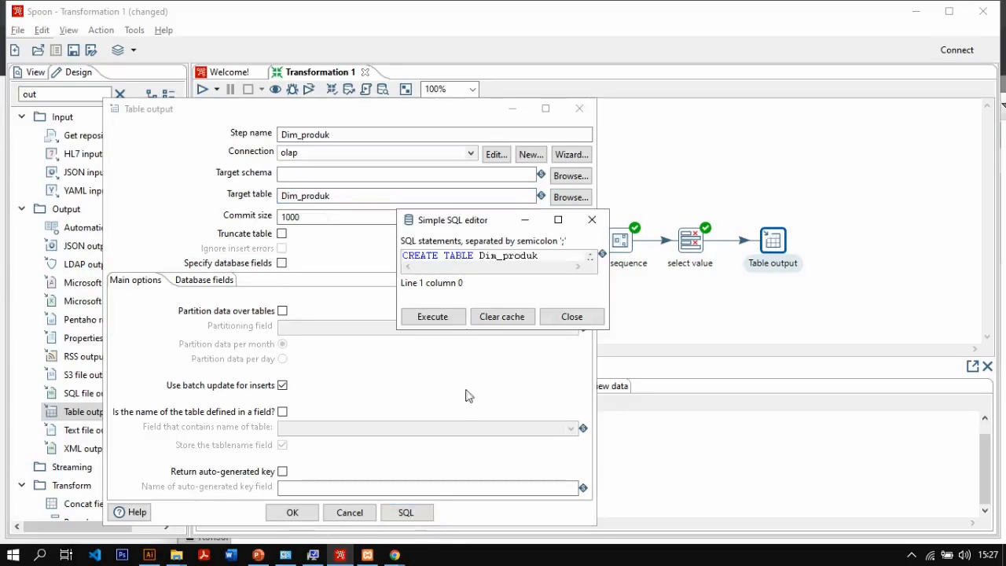
left_click(452, 321)
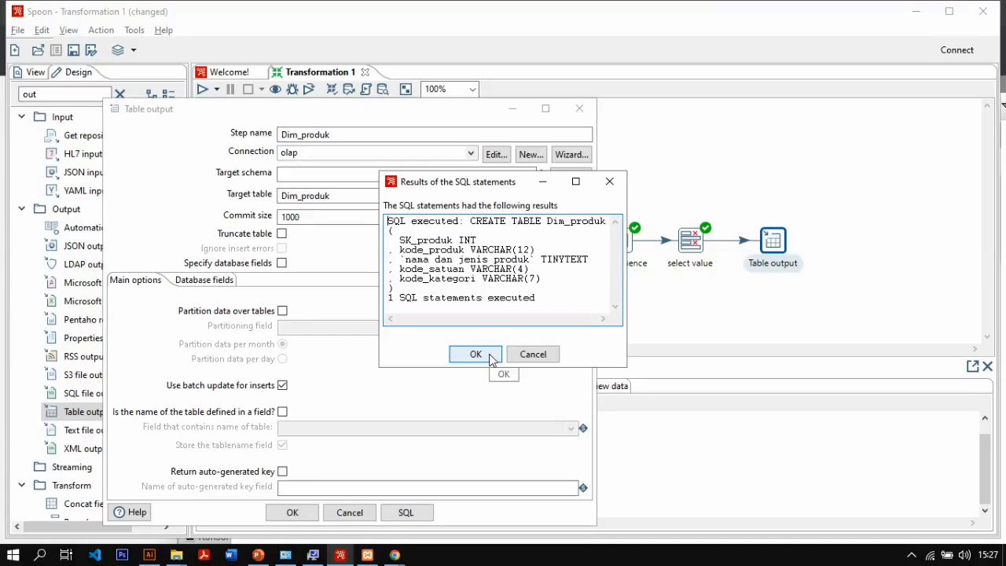
left_click(491, 356)
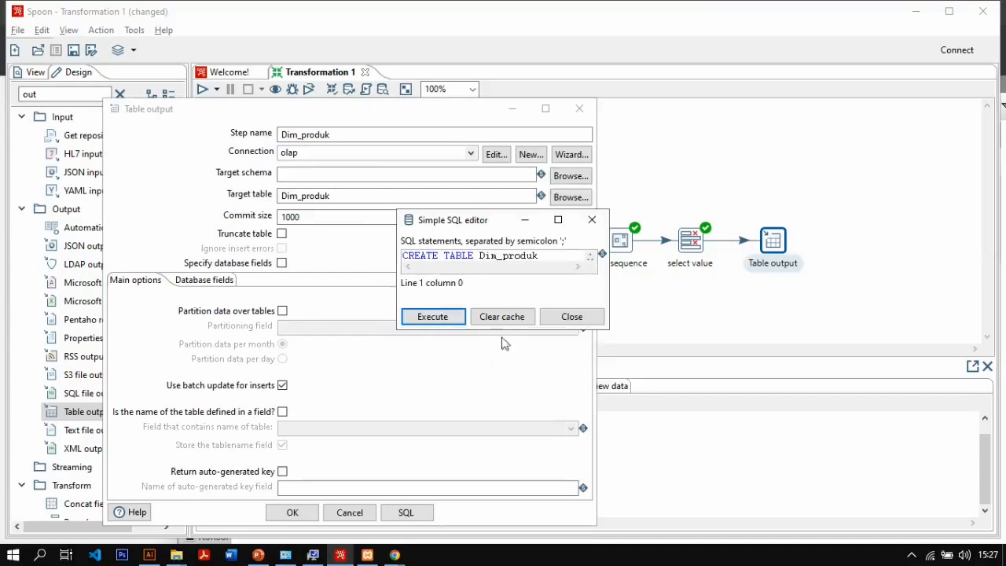
left_click(550, 318)
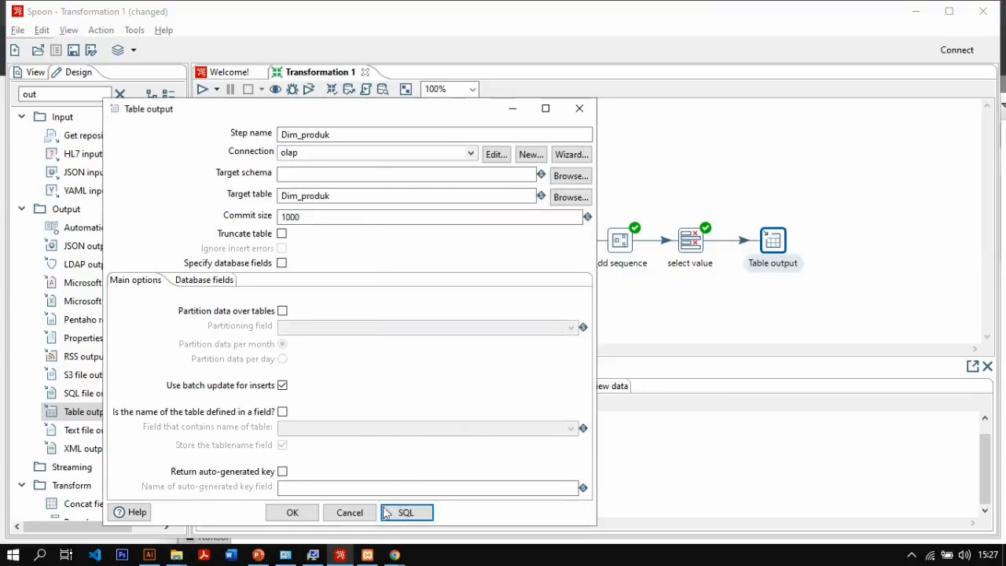
left_click(308, 516)
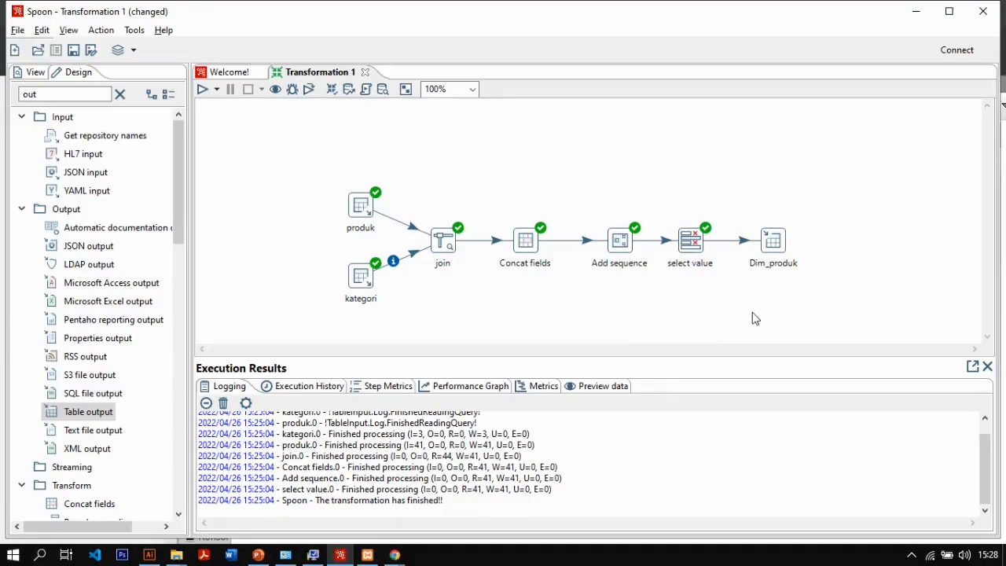
Step: Run the transformation with the Pentaho local configuration, saving it as dim_produk.ktr and overwriting the existing file
left_click(203, 90)
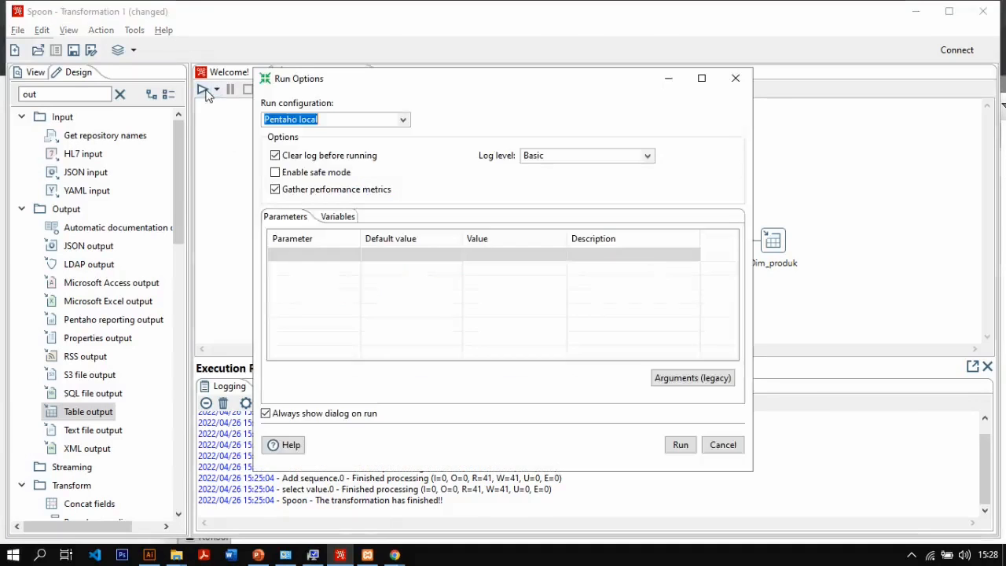
left_click(682, 449)
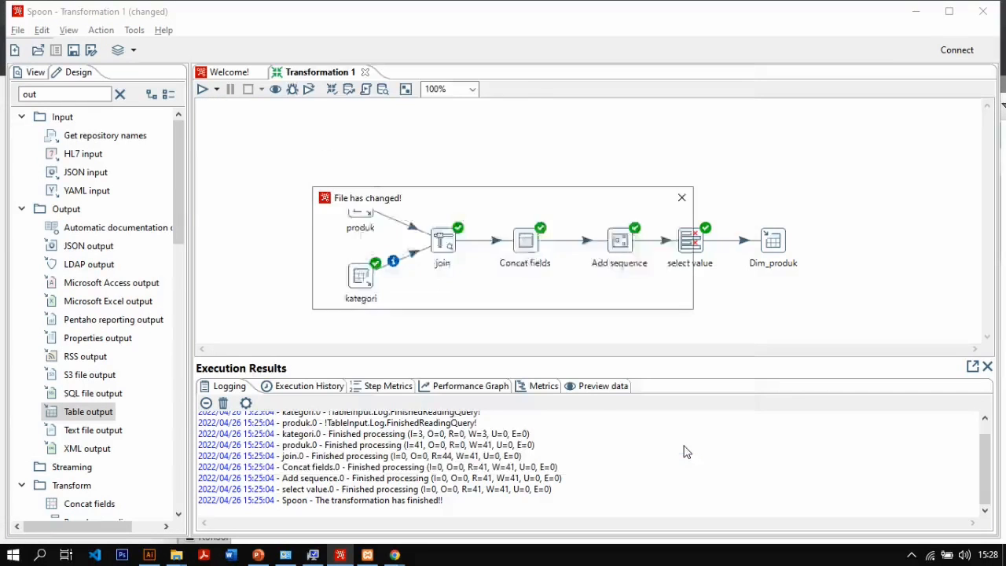
left_click(565, 294)
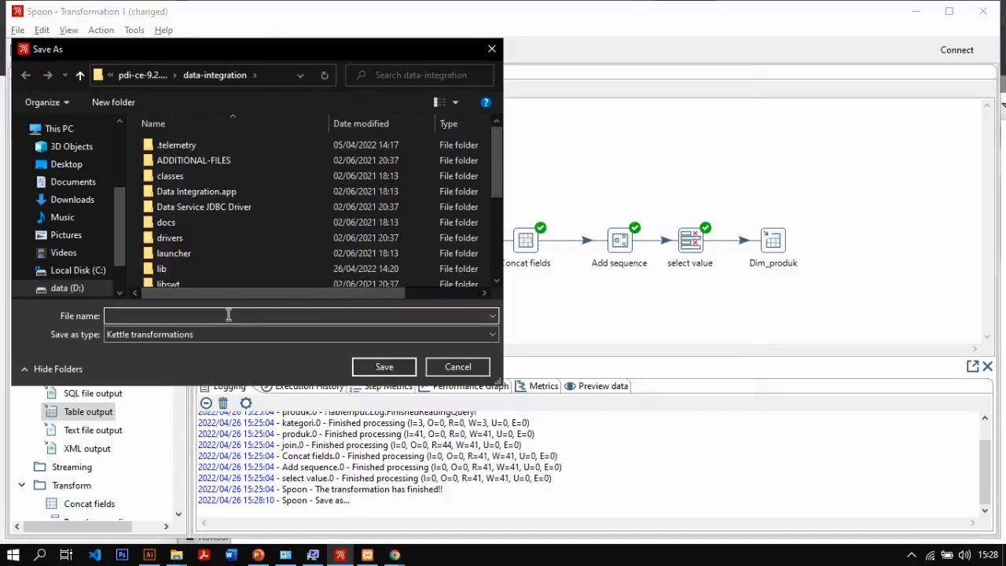
type("dim")
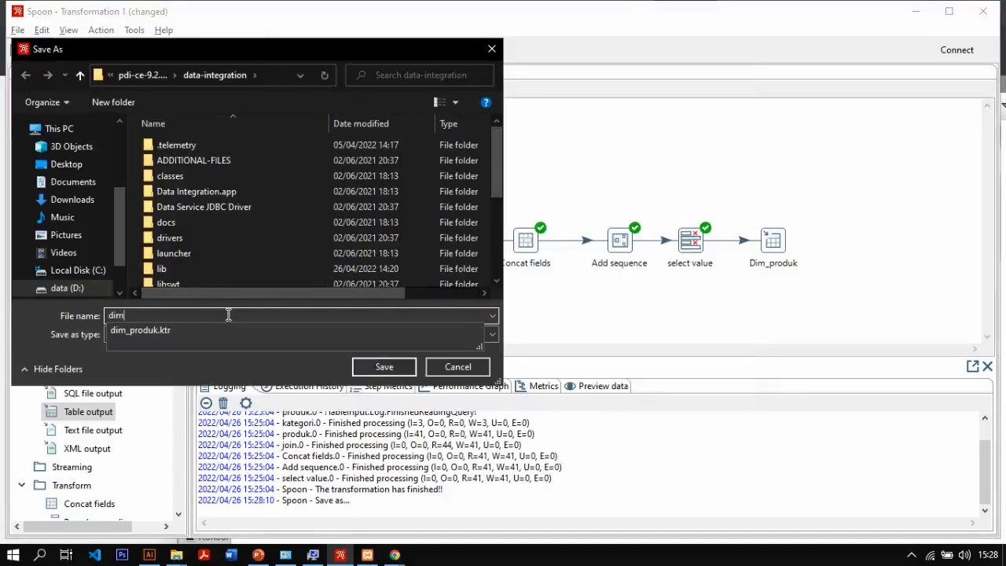
left_click(156, 331)
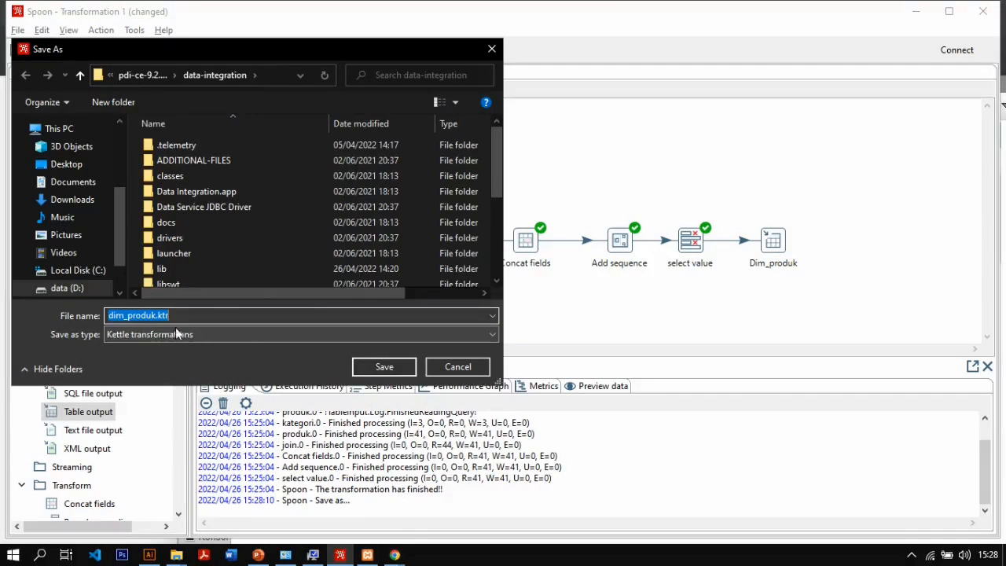
left_click(384, 367)
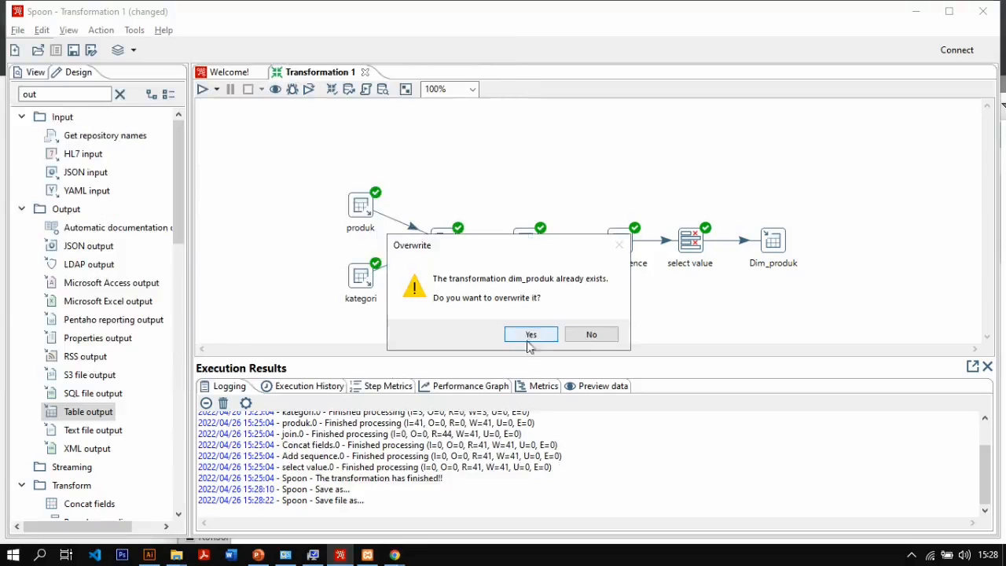
left_click(530, 336)
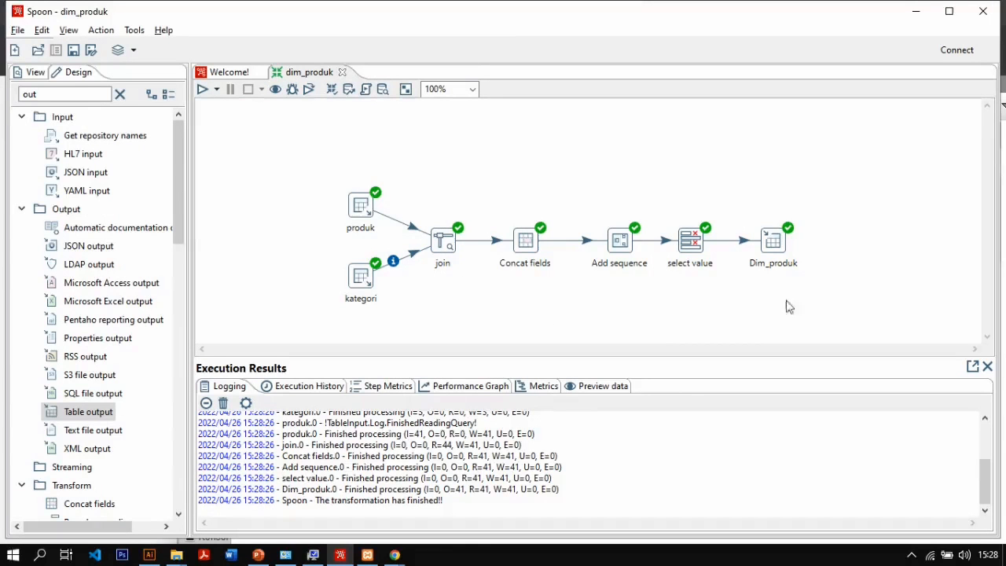
Step: Switch to phpMyAdmin in the browser and examine the rows of the dim_produk table in the phi_olap database
left_click(397, 556)
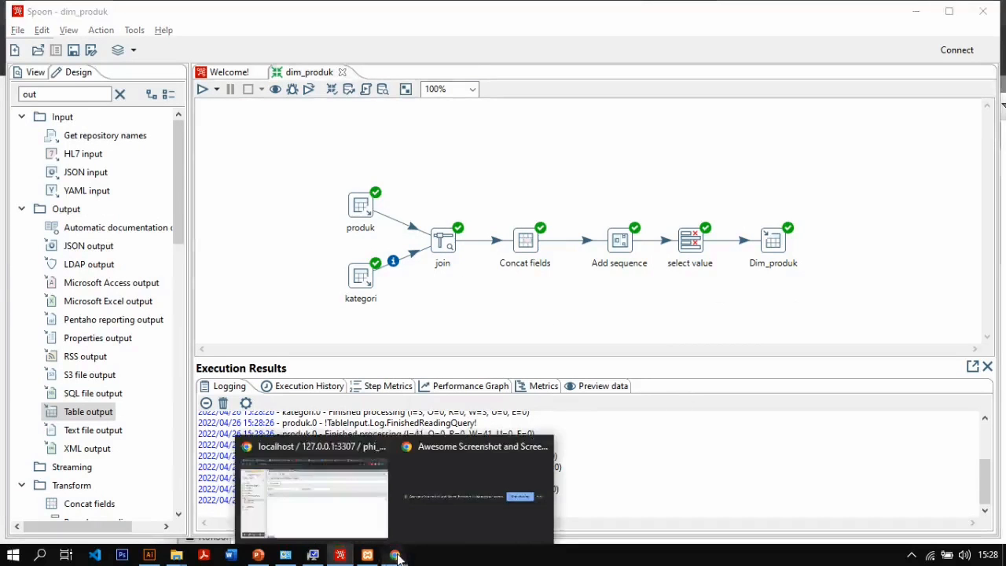
left_click(283, 517)
left_click(72, 289)
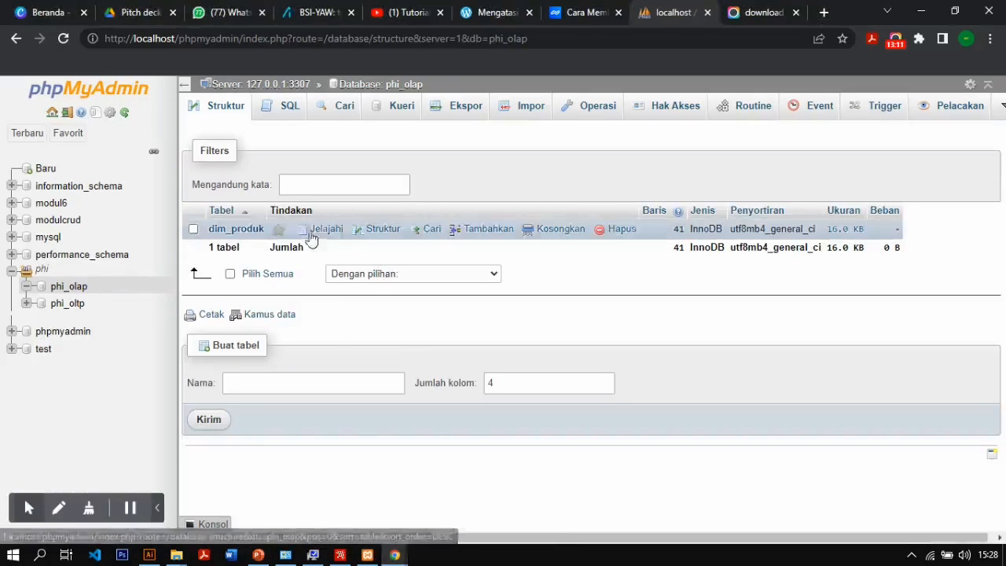
left_click(233, 229)
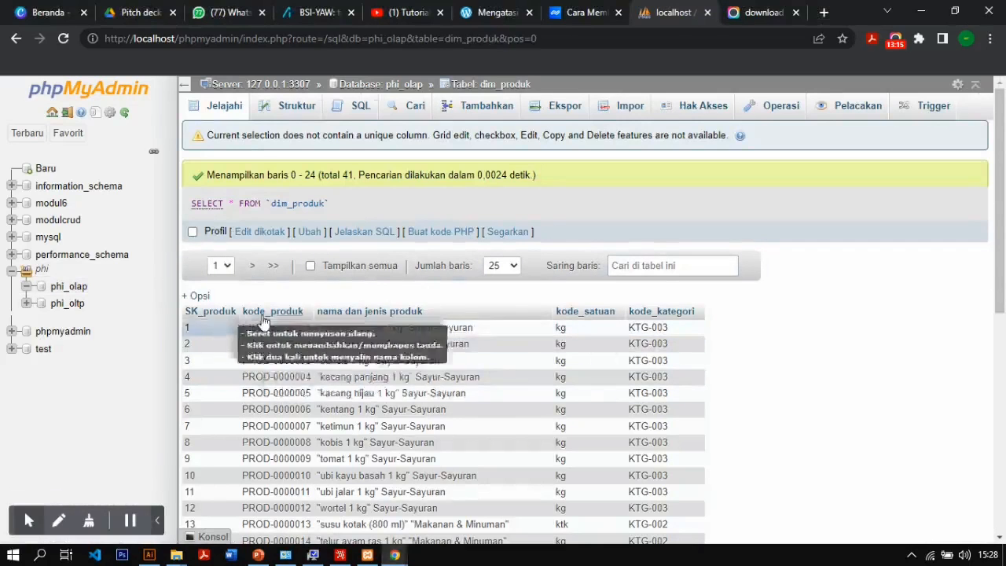
scroll(663, 335, "down", 5)
scroll(660, 334, "down", 2)
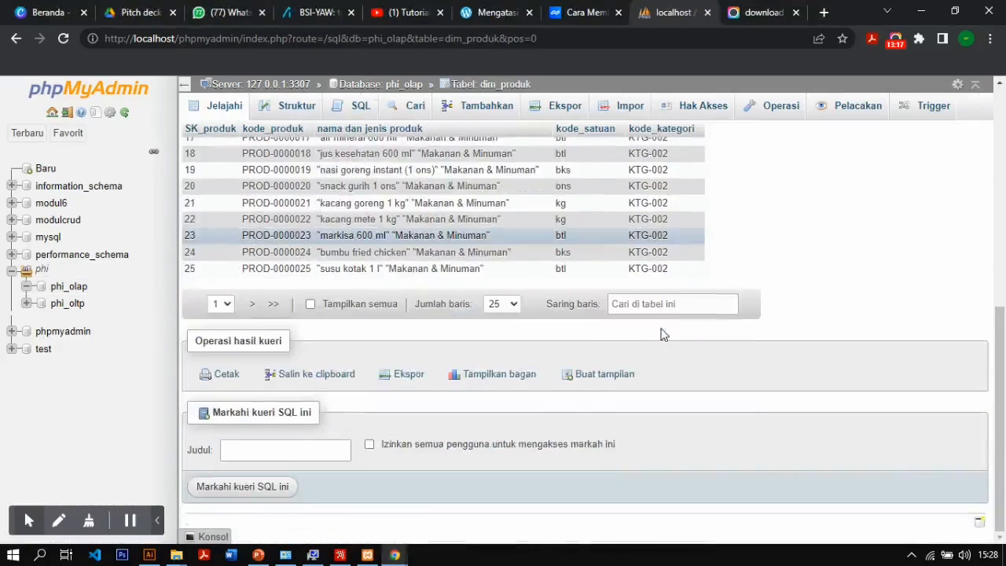
scroll(659, 332, "up", 7)
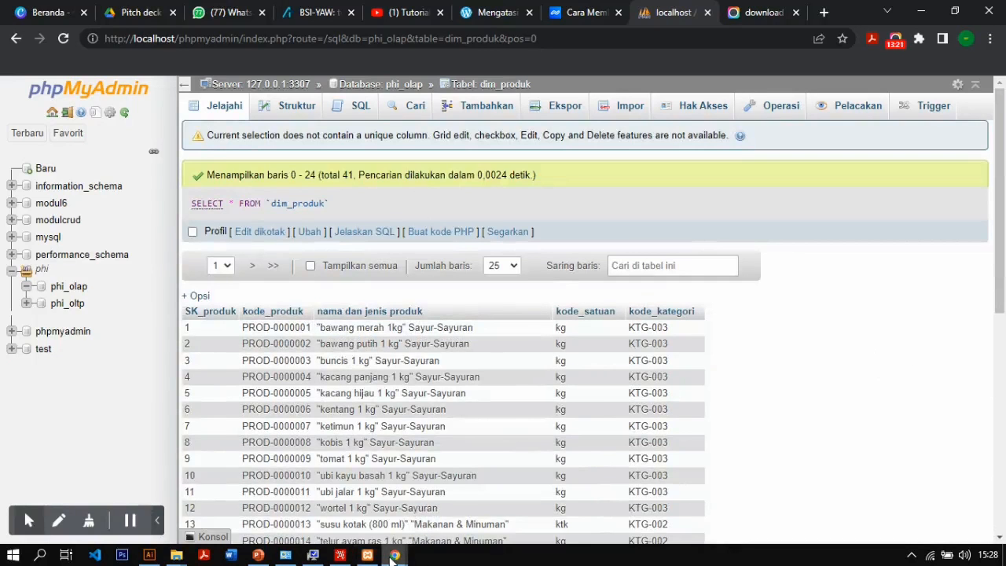
mouse_move(395, 555)
left_click(453, 509)
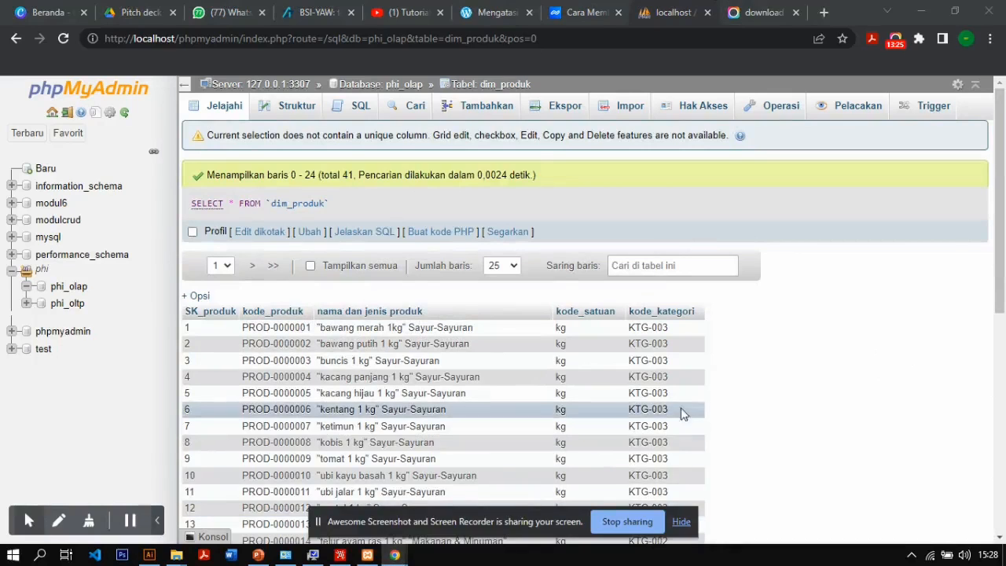